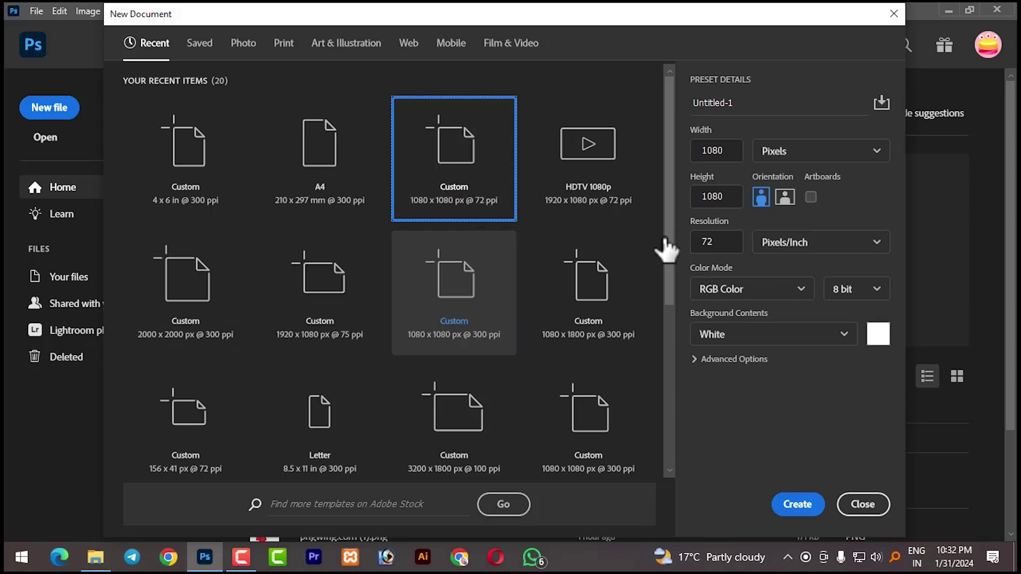
# Create a 1080 x 1080 px document at 72 ppi and place the cliff image from the Source File 75 folder.
pyautogui.click(797, 504)
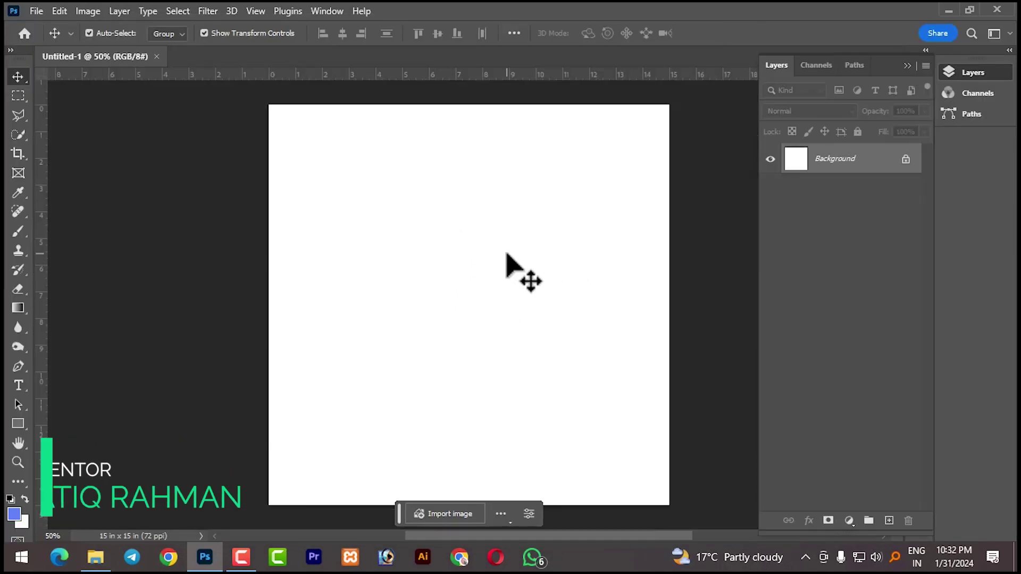
pyautogui.click(96, 567)
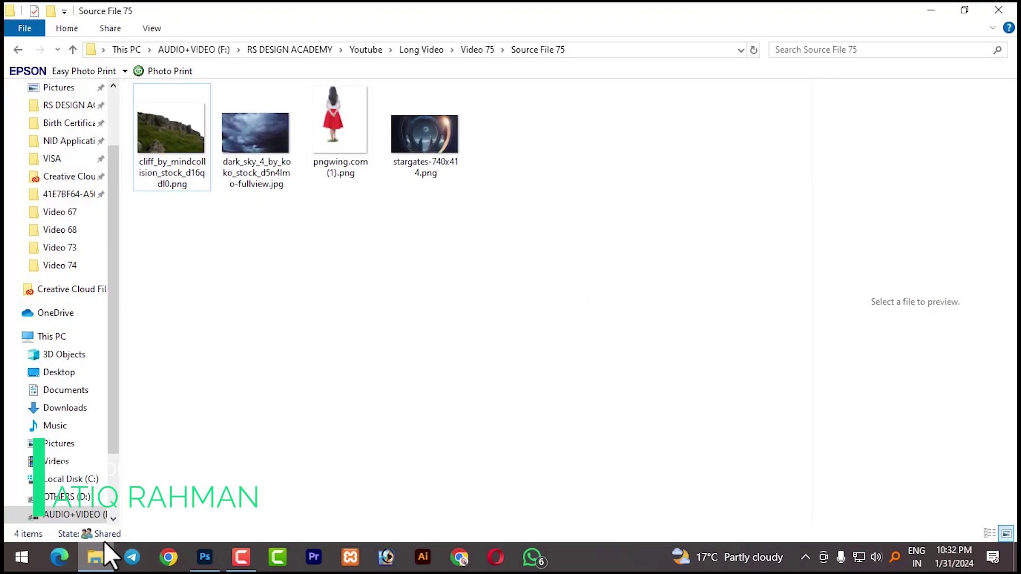
pyautogui.moveTo(181, 170); pyautogui.dragTo(488, 357)
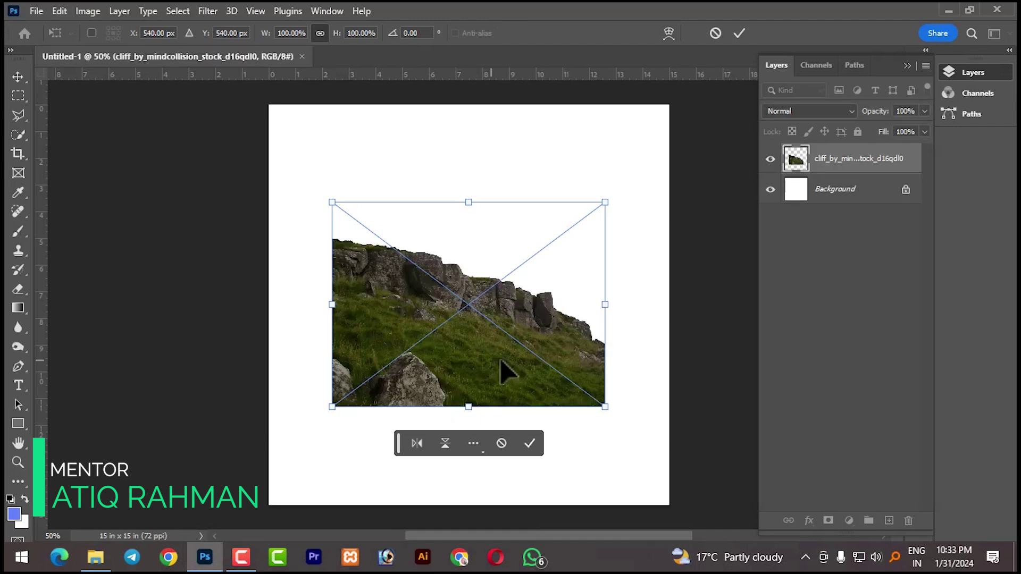
# Enlarge the cliff image to about 168% and position it across the lower part of the canvas.
pyautogui.moveTo(604, 406); pyautogui.dragTo(693, 496)
pyautogui.moveTo(521, 411); pyautogui.dragTo(452, 442)
pyautogui.moveTo(631, 514); pyautogui.dragTo(720, 537)
pyautogui.moveTo(370, 270); pyautogui.dragTo(363, 294)
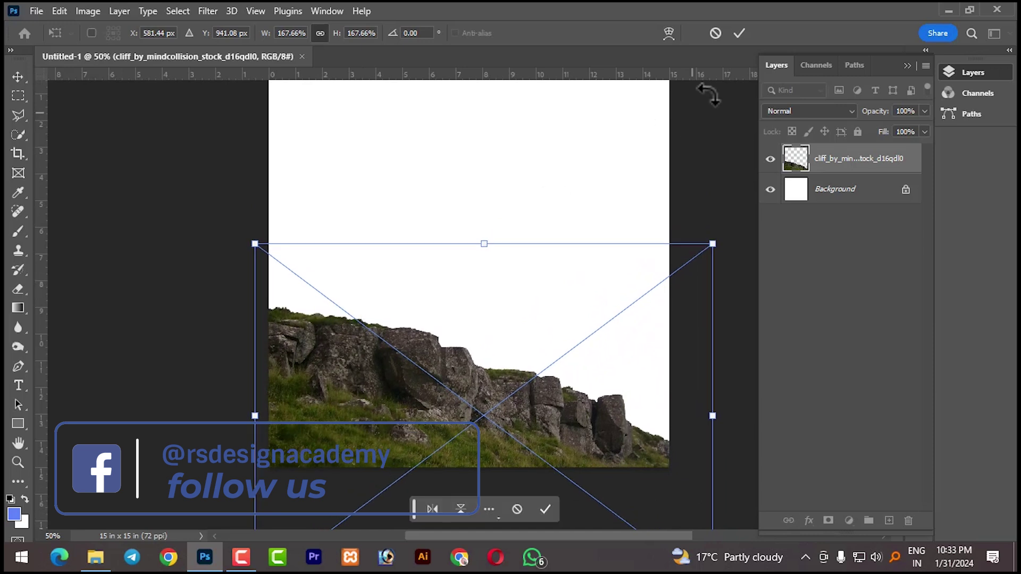
pyautogui.click(737, 33)
pyautogui.click(720, 182)
pyautogui.click(499, 374)
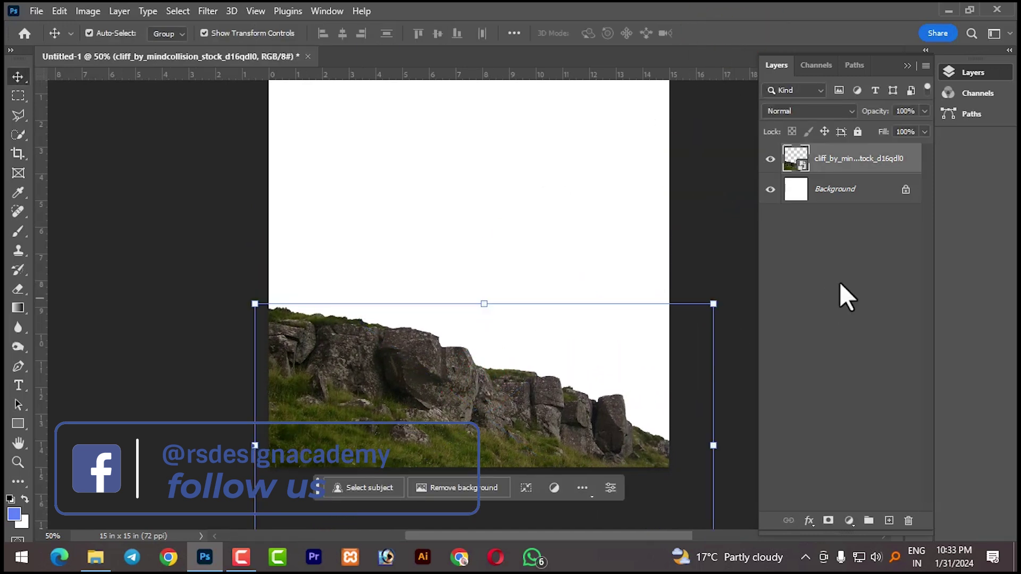
pyautogui.click(889, 520)
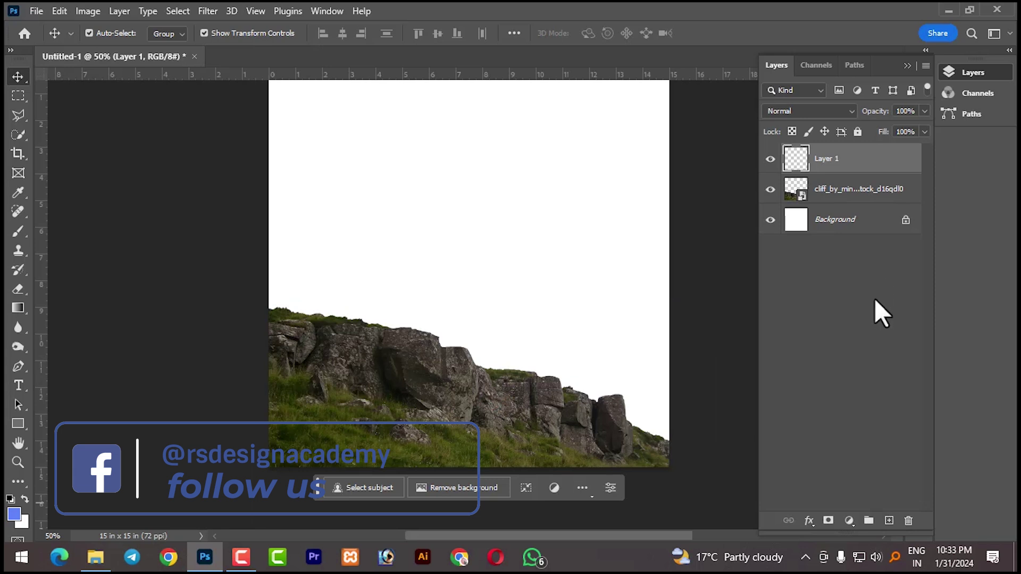
pyautogui.click(908, 521)
pyautogui.click(452, 217)
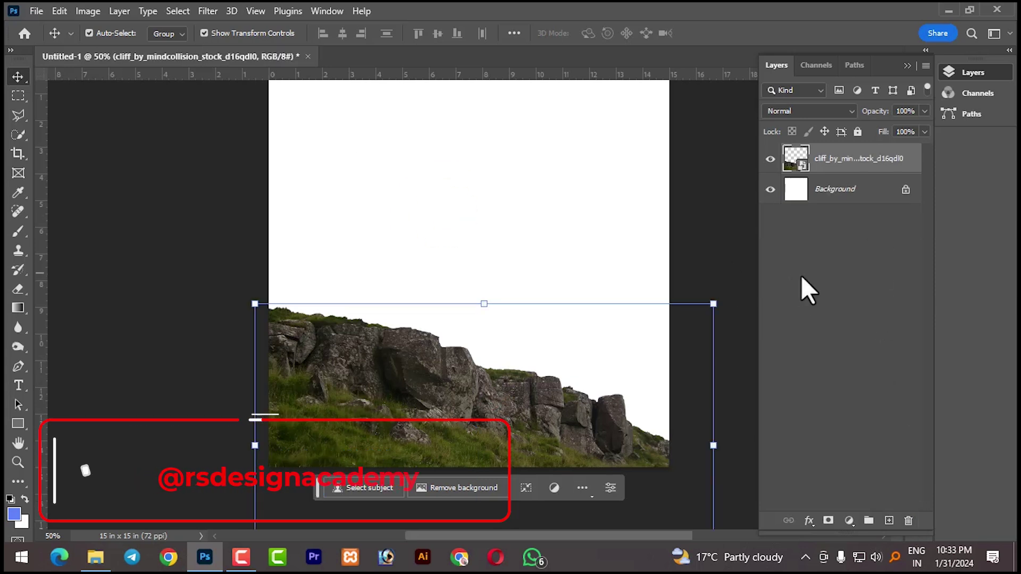
# Add an Exposure adjustment clipped to the cliff layer and set its exposure to -1.44.
pyautogui.click(851, 520)
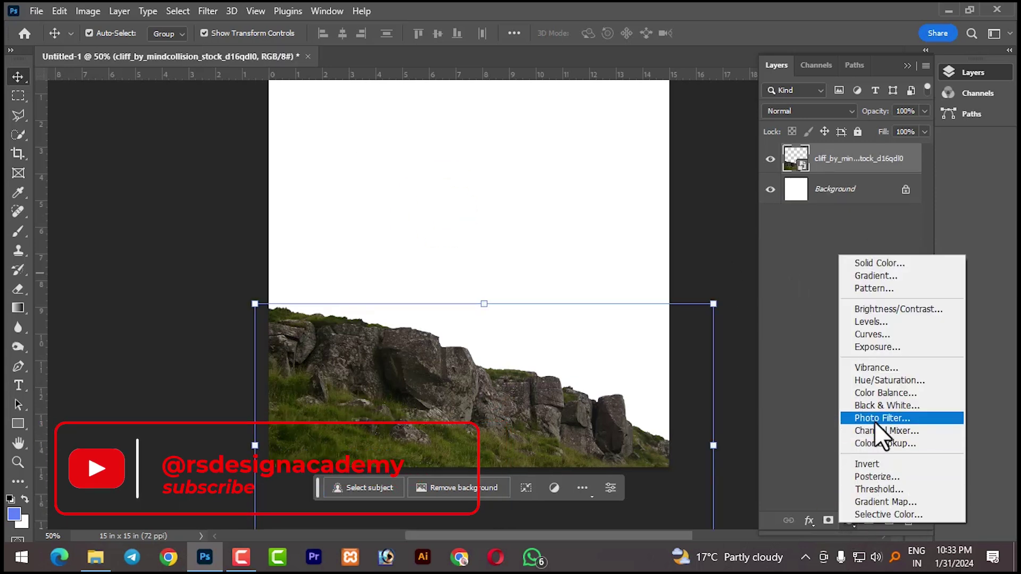
pyautogui.click(882, 348)
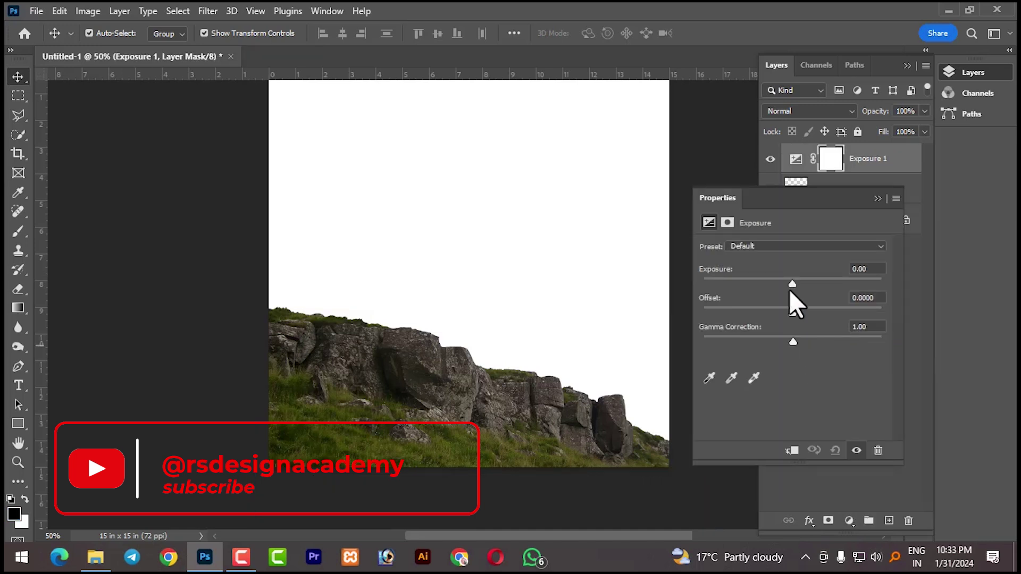
pyautogui.moveTo(790, 287)
pyautogui.mouseDown()
pyautogui.moveTo(755, 287)
pyautogui.moveTo(773, 286)
pyautogui.mouseUp()
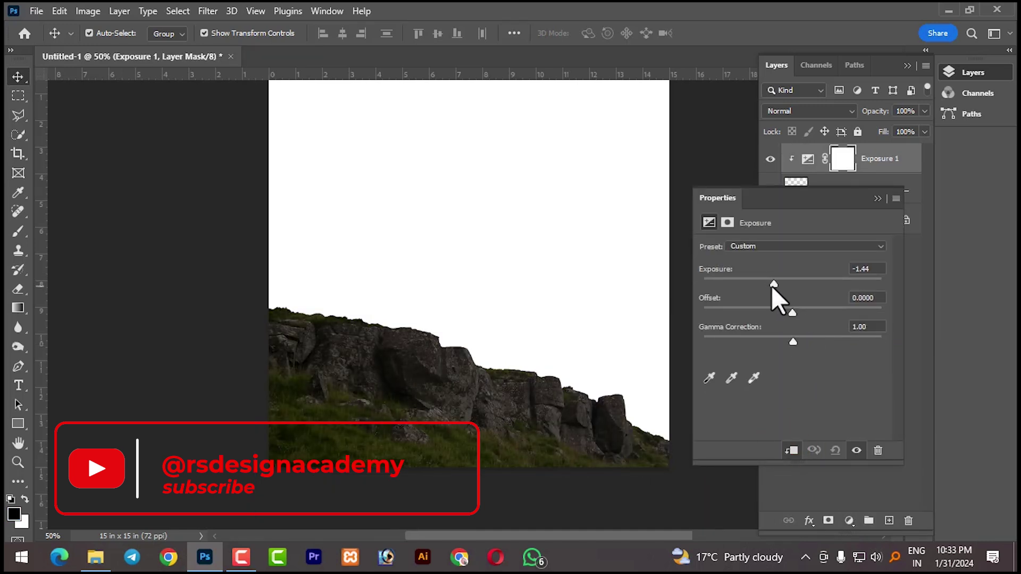
pyautogui.click(877, 198)
pyautogui.click(835, 302)
pyautogui.click(412, 384)
pyautogui.click(485, 181)
# Place the dark sky image from the source folder and enlarge it to span the canvas width.
pyautogui.click(95, 558)
pyautogui.moveTo(260, 176); pyautogui.dragTo(509, 247)
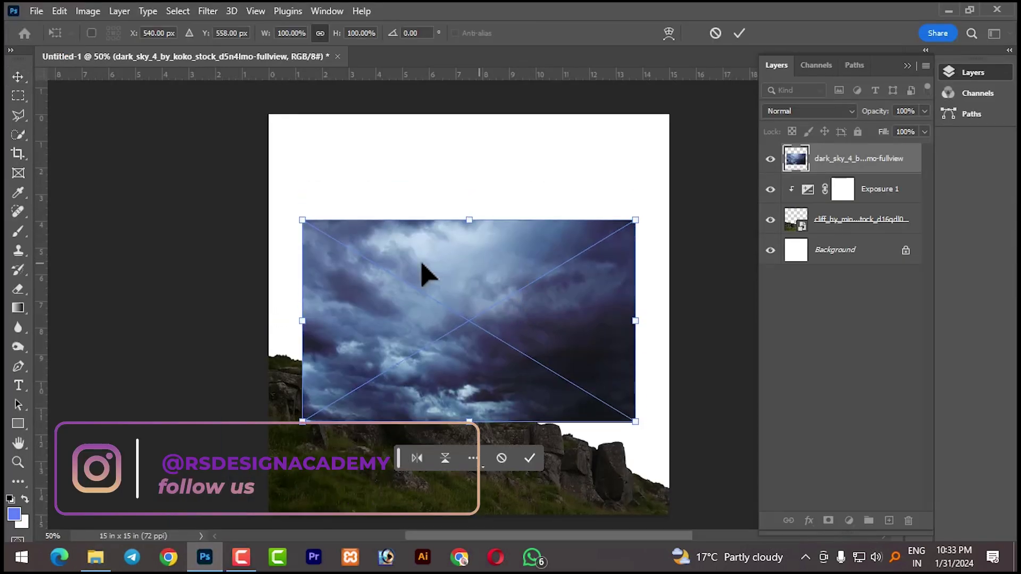
pyautogui.moveTo(302, 219); pyautogui.dragTo(235, 176)
pyautogui.moveTo(634, 176); pyautogui.dragTo(756, 105)
pyautogui.moveTo(739, 416); pyautogui.dragTo(823, 515)
pyautogui.click(610, 493)
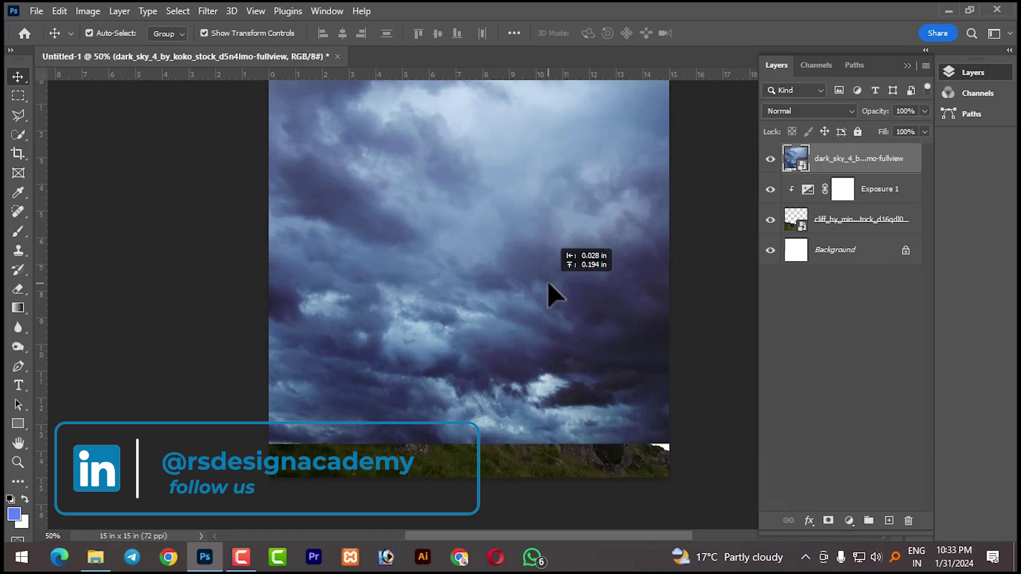
# Reorder the dark sky layer beneath the cliff layer and align the sky with the upper part of the canvas.
pyautogui.moveTo(860, 175); pyautogui.dragTo(883, 234)
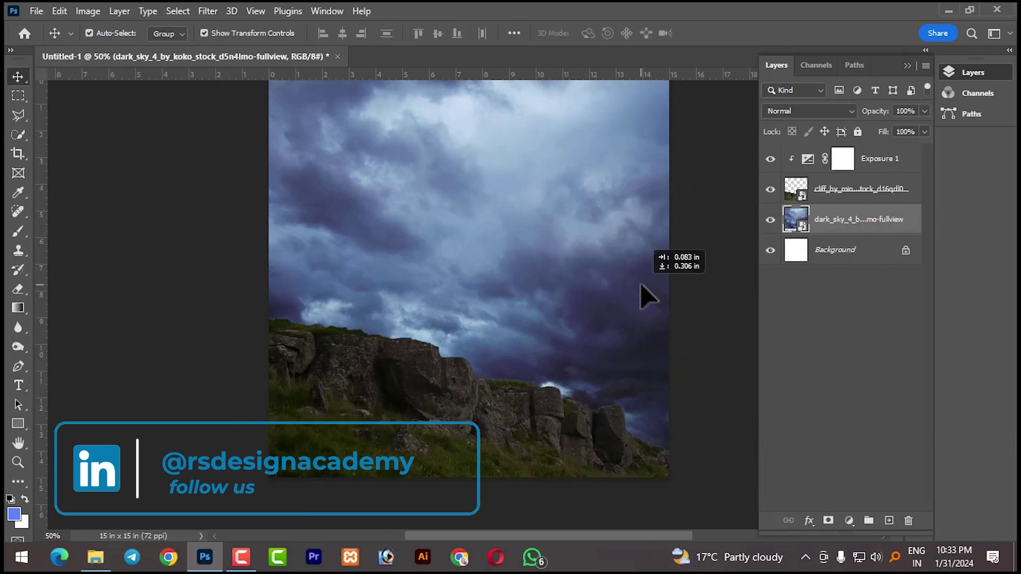
pyautogui.scroll(2, 670, 345)
pyautogui.scroll(-1, 670, 345)
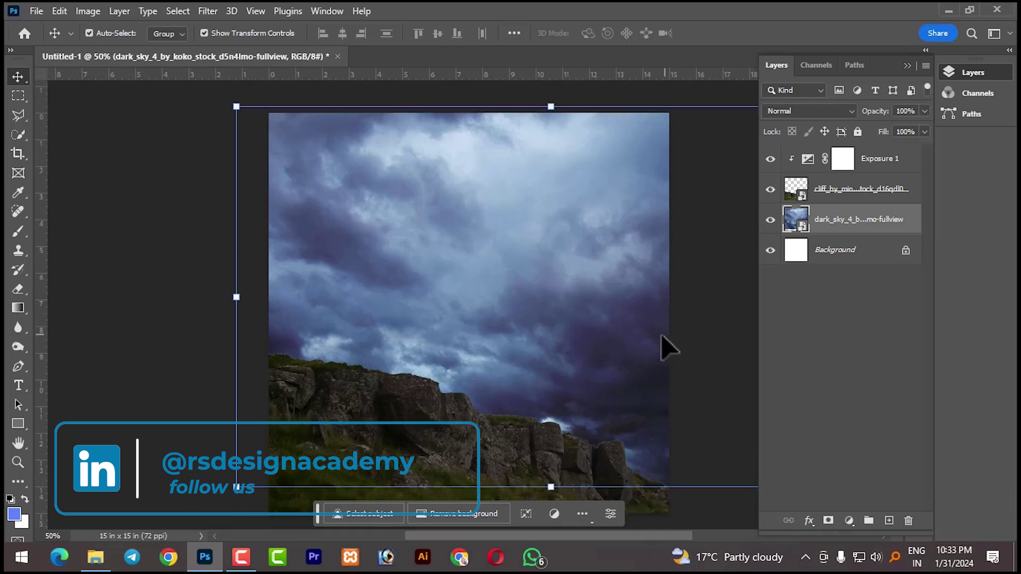
pyautogui.click(175, 311)
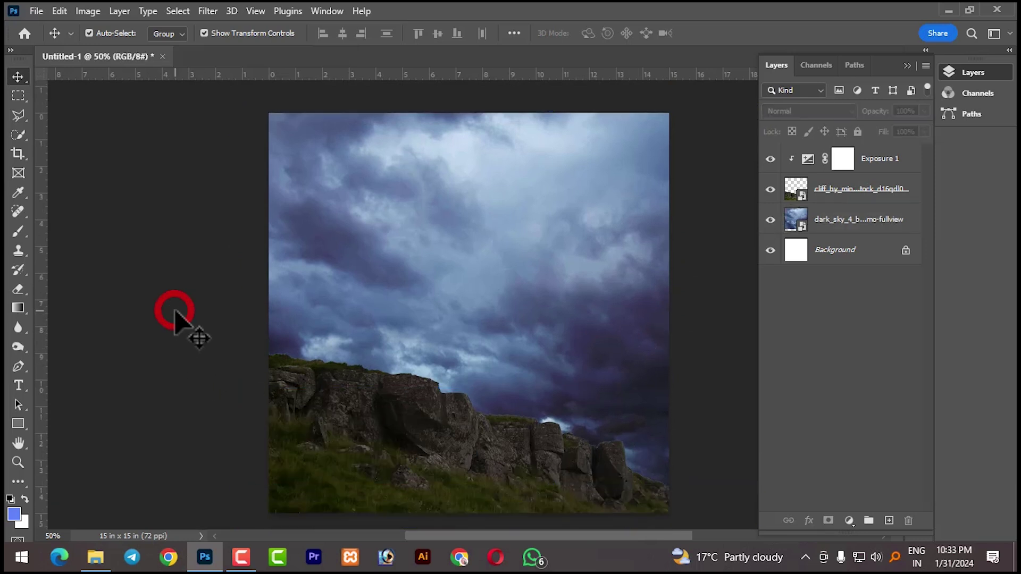
pyautogui.scroll(-3, 564, 303)
# Add an Exposure adjustment clipped to the dark sky layer and set its exposure to -1.89.
pyautogui.keyDown('ctrl'); pyautogui.click(564, 306); pyautogui.keyUp('ctrl')
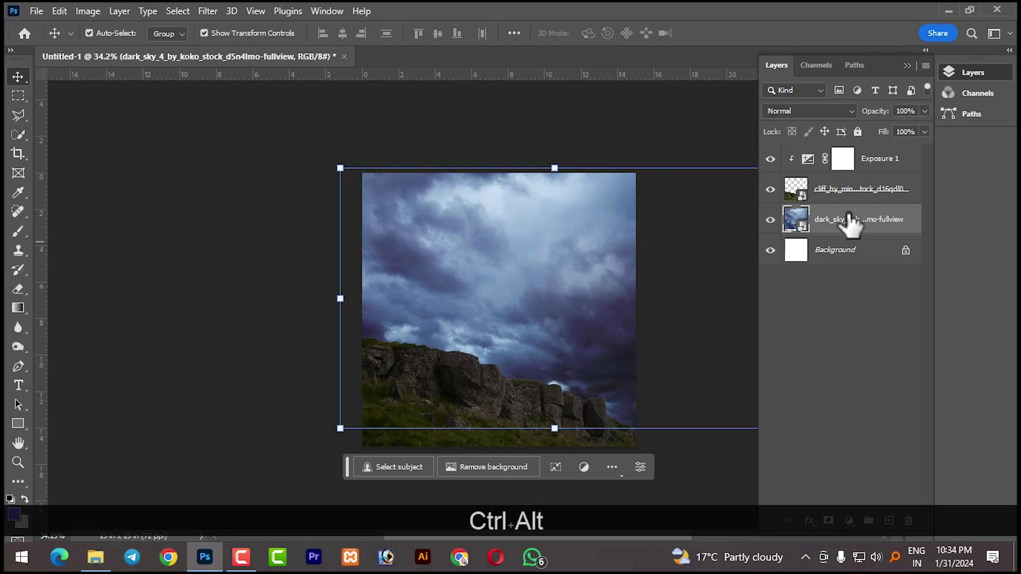
pyautogui.click(851, 522)
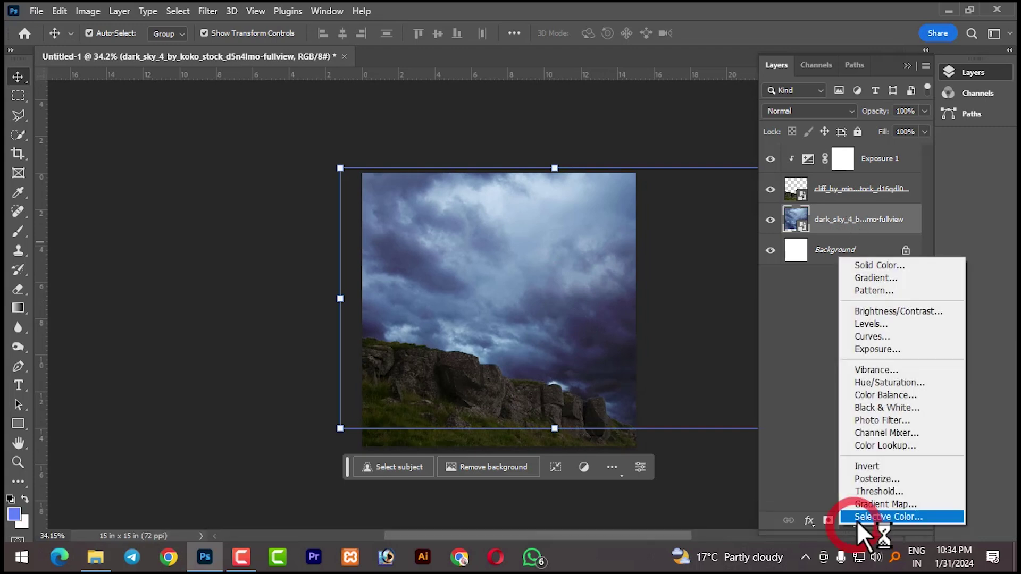
pyautogui.click(876, 350)
pyautogui.click(791, 450)
pyautogui.moveTo(792, 284); pyautogui.dragTo(767, 284)
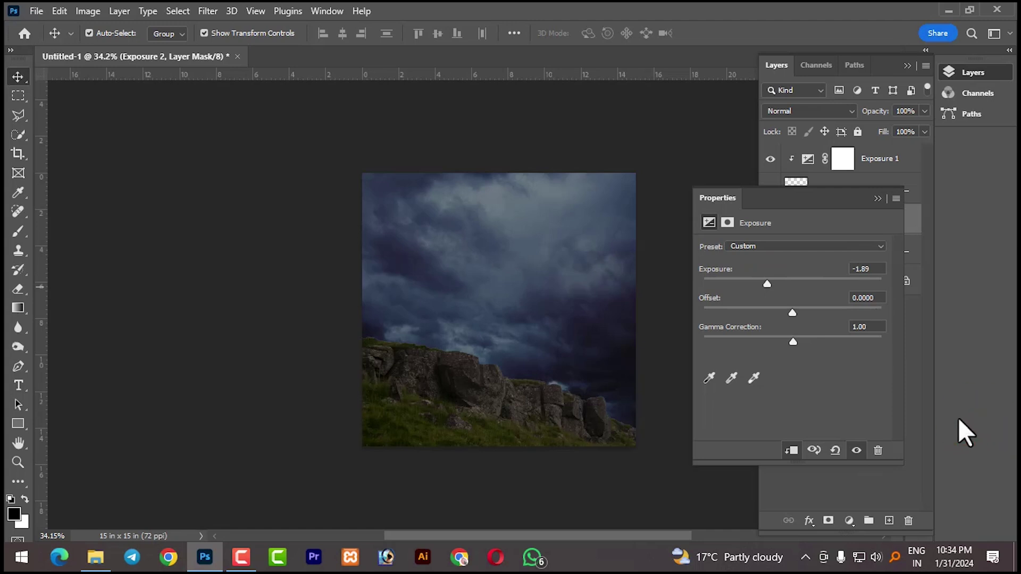
pyautogui.click(877, 197)
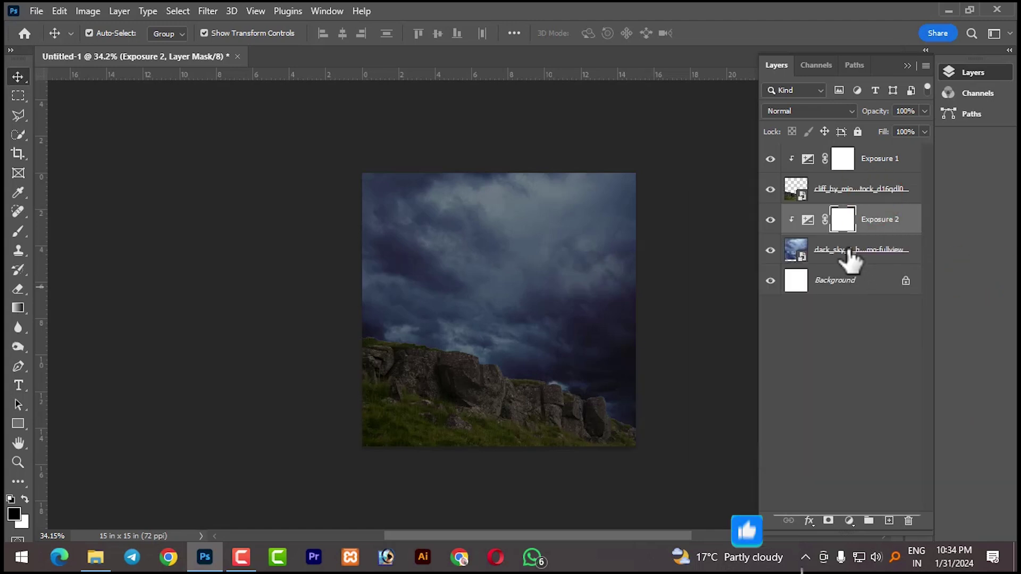
# Add a Color Balance adjustment clipped to the sky, setting midtones to +12 red, +18 green and +38 blue.
pyautogui.click(849, 520)
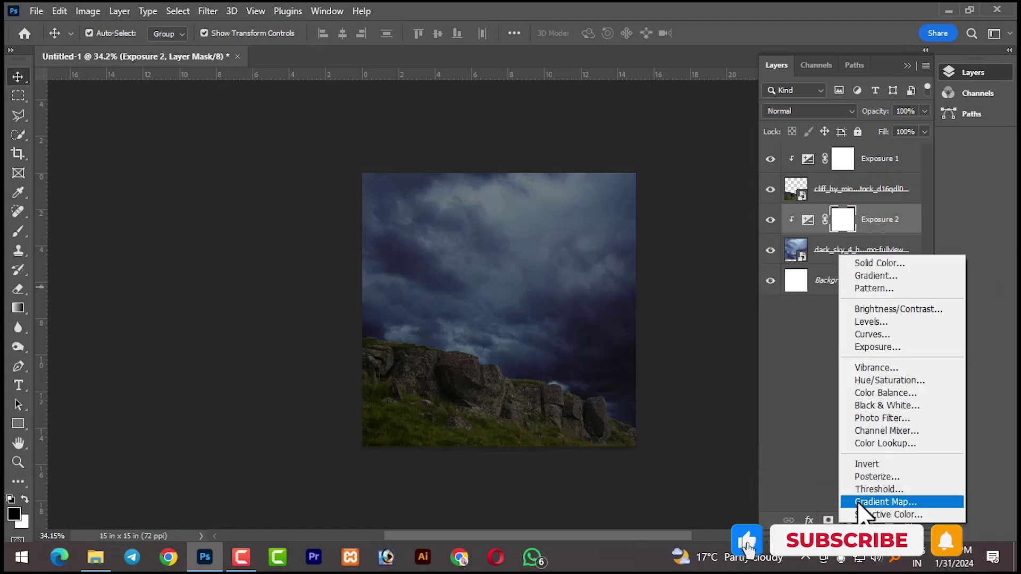
pyautogui.click(875, 397)
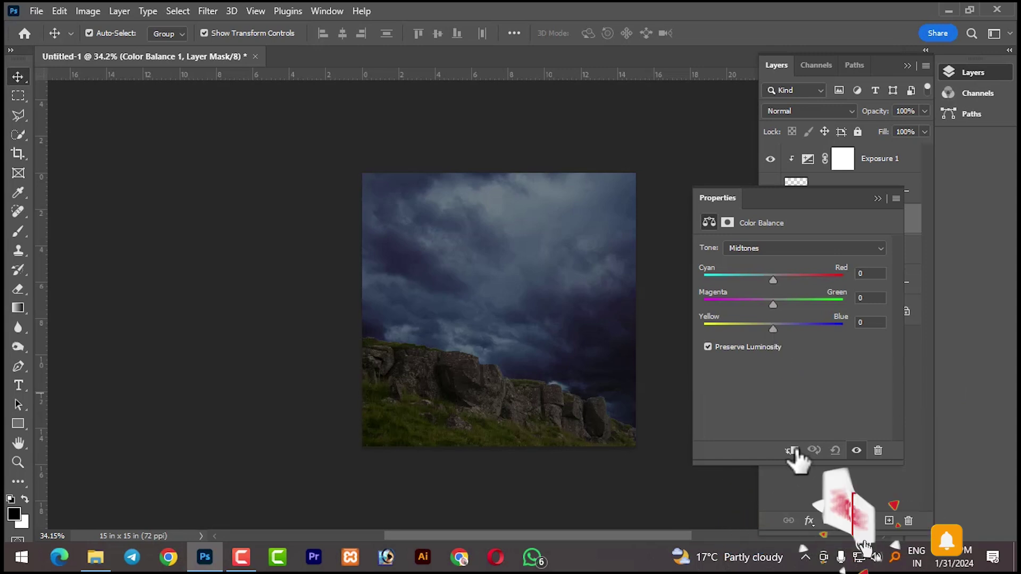
pyautogui.moveTo(776, 330); pyautogui.dragTo(780, 279)
pyautogui.click(775, 306)
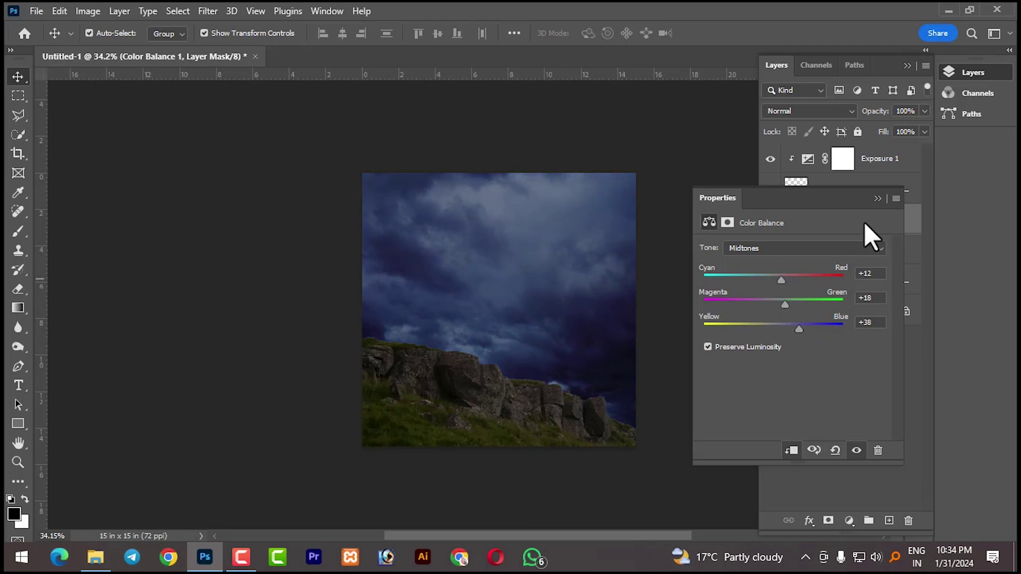
pyautogui.click(878, 199)
pyautogui.click(861, 409)
pyautogui.click(554, 316)
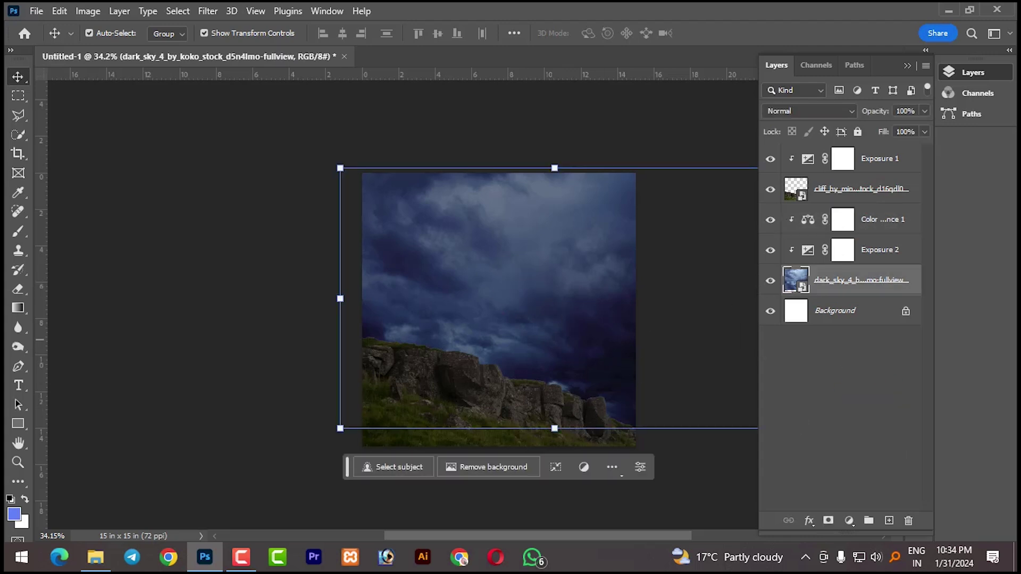
pyautogui.click(244, 219)
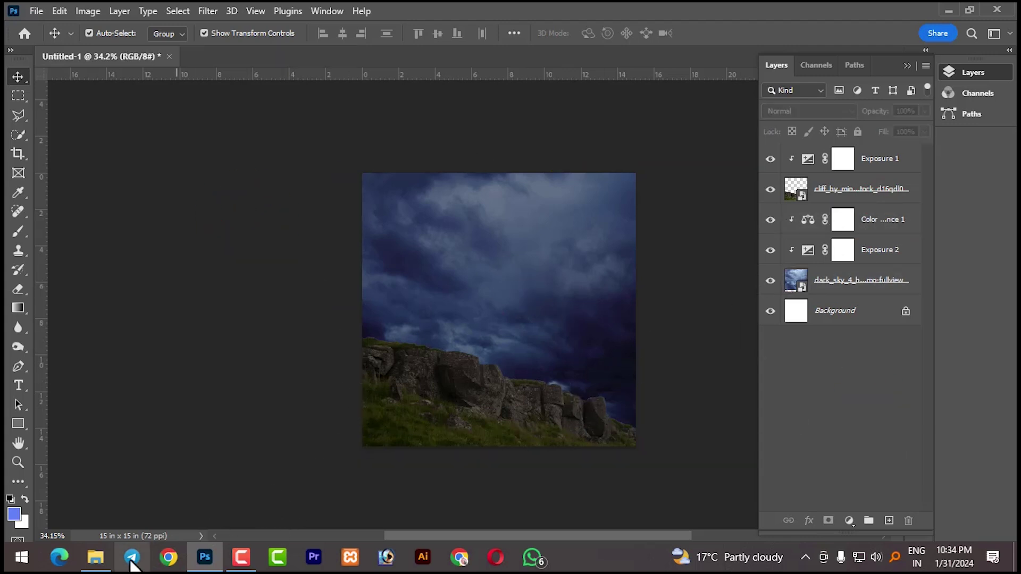
# Open stargates-740x414.png from the source folder as a separate document.
pyautogui.click(96, 558)
pyautogui.click(418, 141)
pyautogui.moveTo(438, 143); pyautogui.dragTo(477, 54)
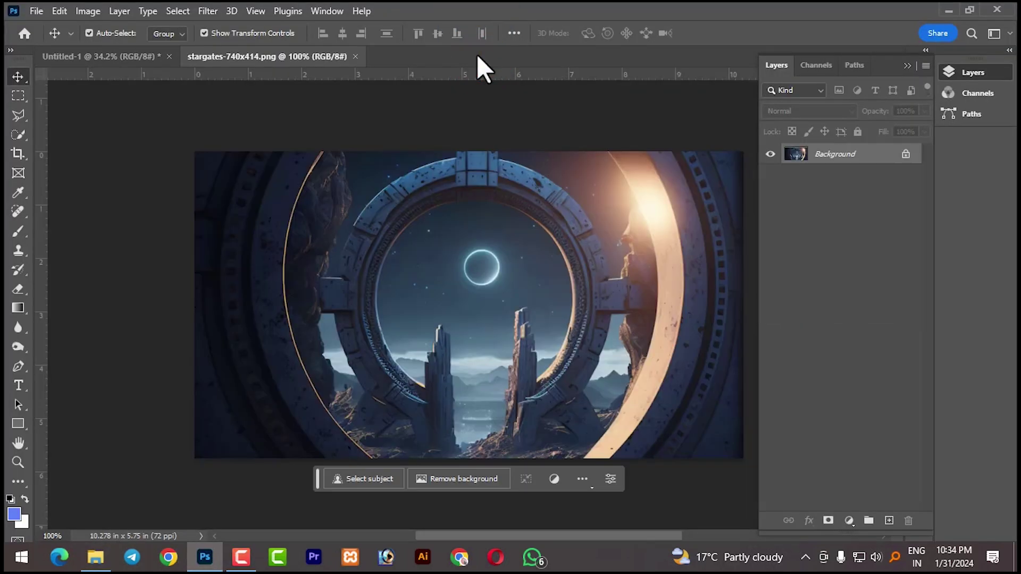
pyautogui.moveTo(358, 253); pyautogui.dragTo(552, 376)
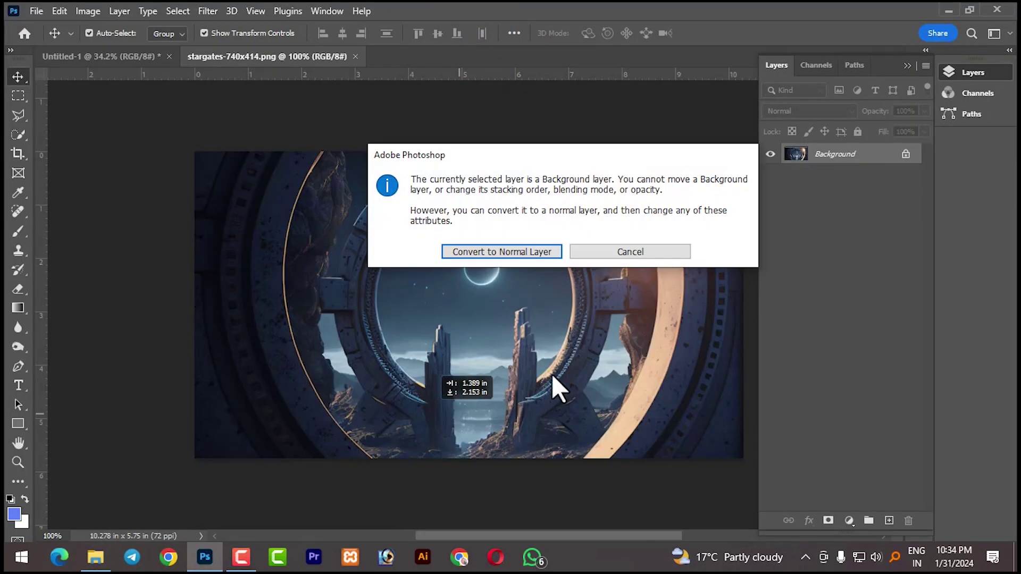
pyautogui.click(630, 252)
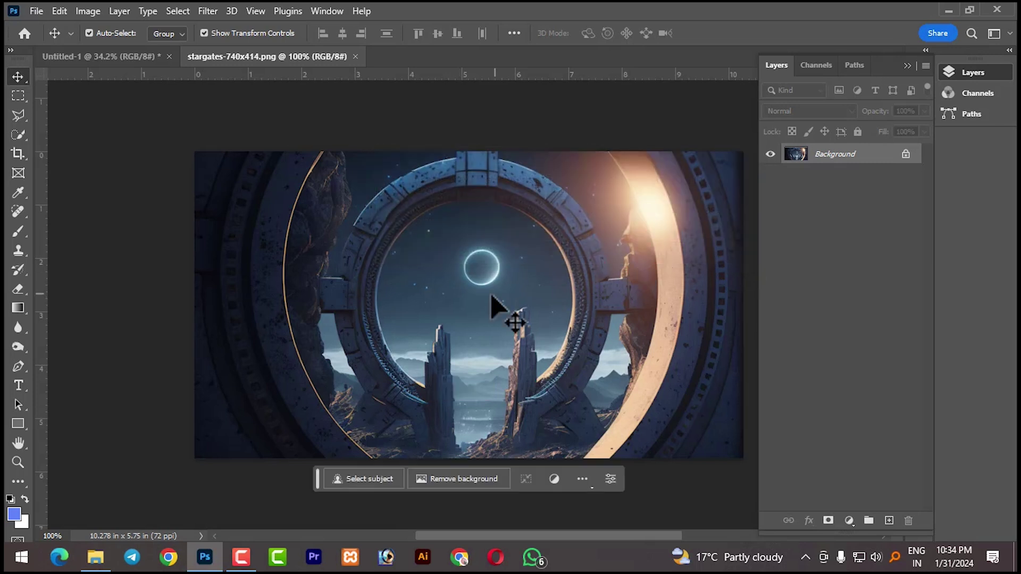
# Select the round stone gate with the Elliptical Marquee tool, using a 20 px feather.
pyautogui.click(18, 96)
pyautogui.click(79, 107)
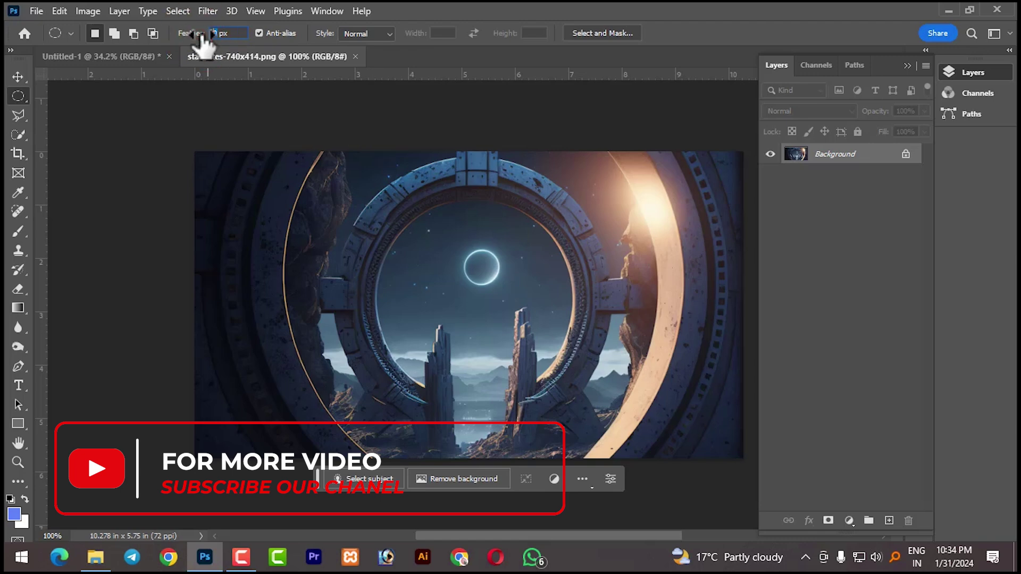
pyautogui.write('20')
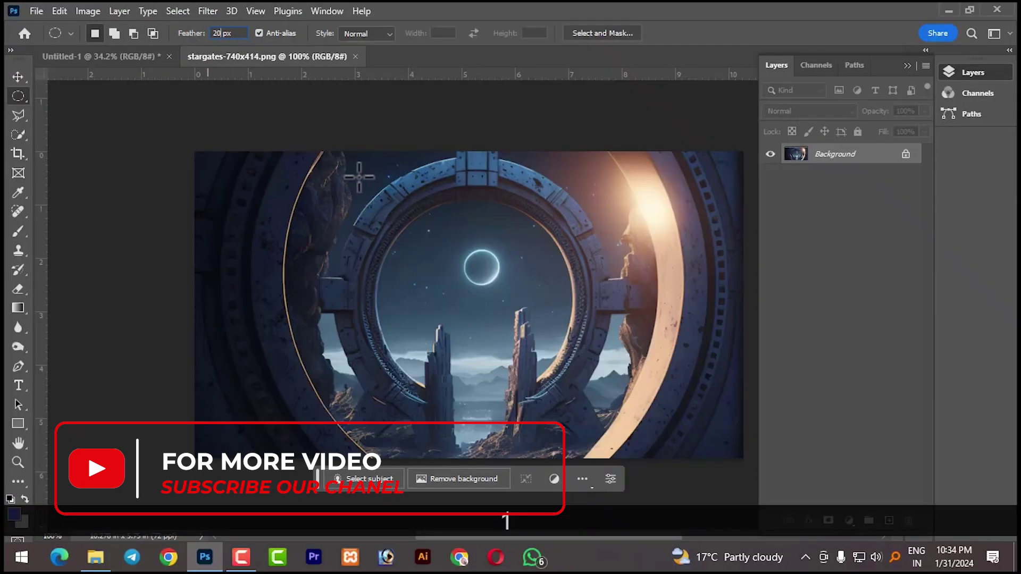
pyautogui.moveTo(359, 176); pyautogui.dragTo(621, 446)
pyautogui.press('space')
pyautogui.press('space')
# Bring the selected gate into the Untitled-1 composition and enlarge it in the sky above the cliff.
pyautogui.moveTo(463, 324); pyautogui.dragTo(512, 272)
pyautogui.hotkey('ctrl', 't')
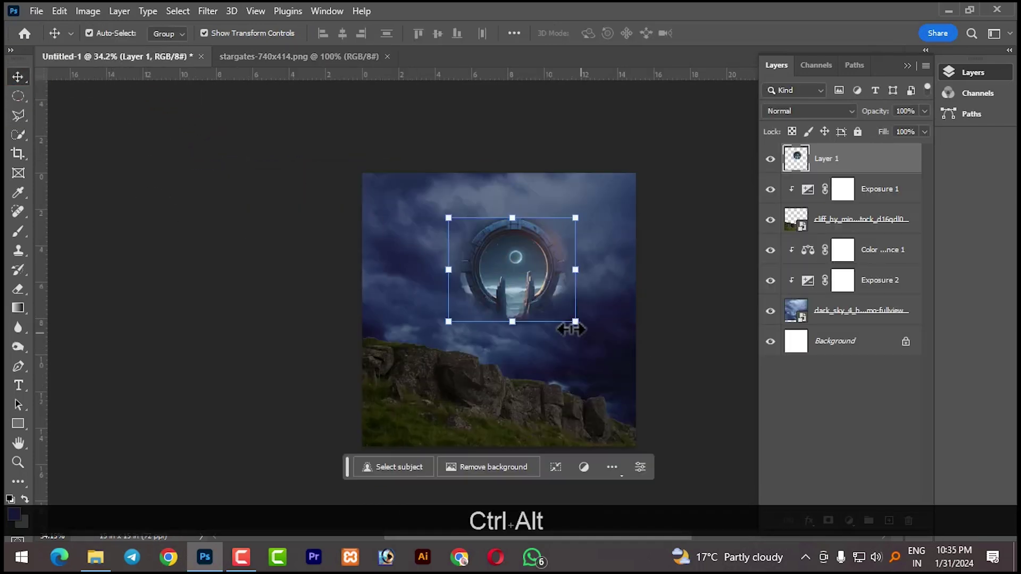
pyautogui.moveTo(579, 325); pyautogui.dragTo(677, 371)
pyautogui.moveTo(518, 256); pyautogui.dragTo(497, 244)
pyautogui.moveTo(597, 346)
pyautogui.mouseDown()
pyautogui.moveTo(618, 359)
pyautogui.moveTo(607, 351)
pyautogui.mouseUp()
pyautogui.click(554, 390)
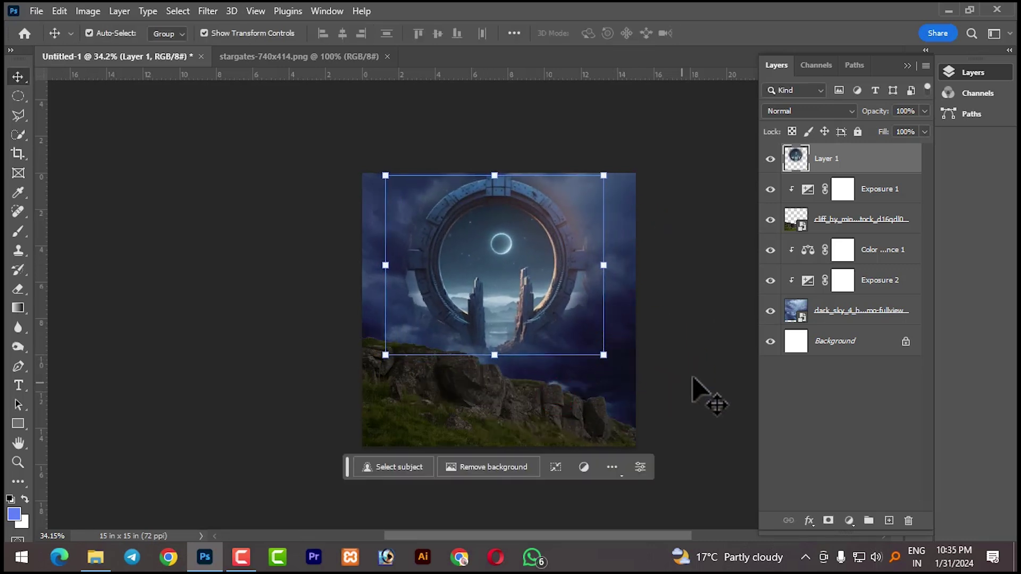
pyautogui.click(703, 382)
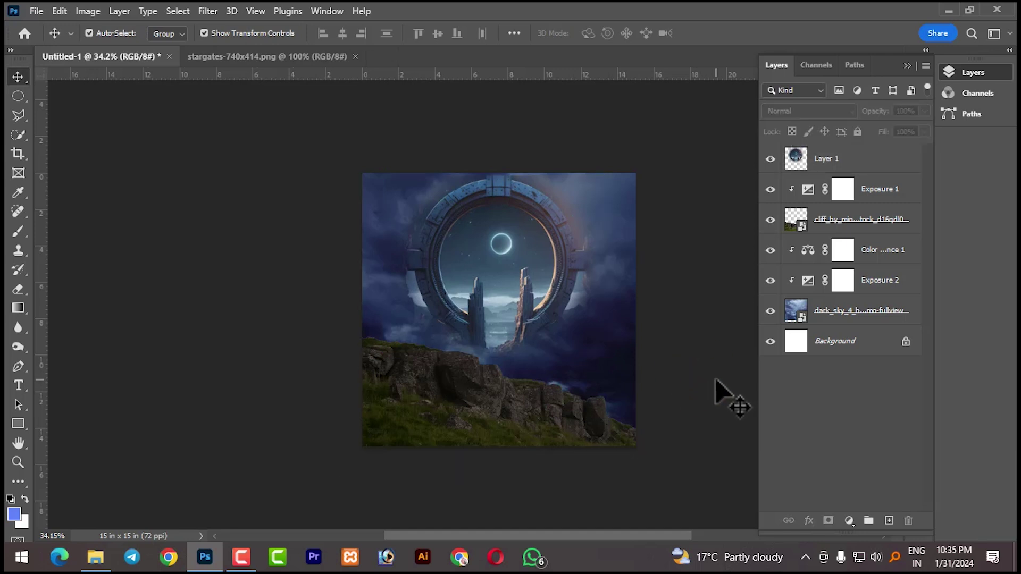
# Enlarge the gate a little more and shift it so its base overlaps the cliff's upper edge.
pyautogui.click(540, 335)
pyautogui.click(684, 353)
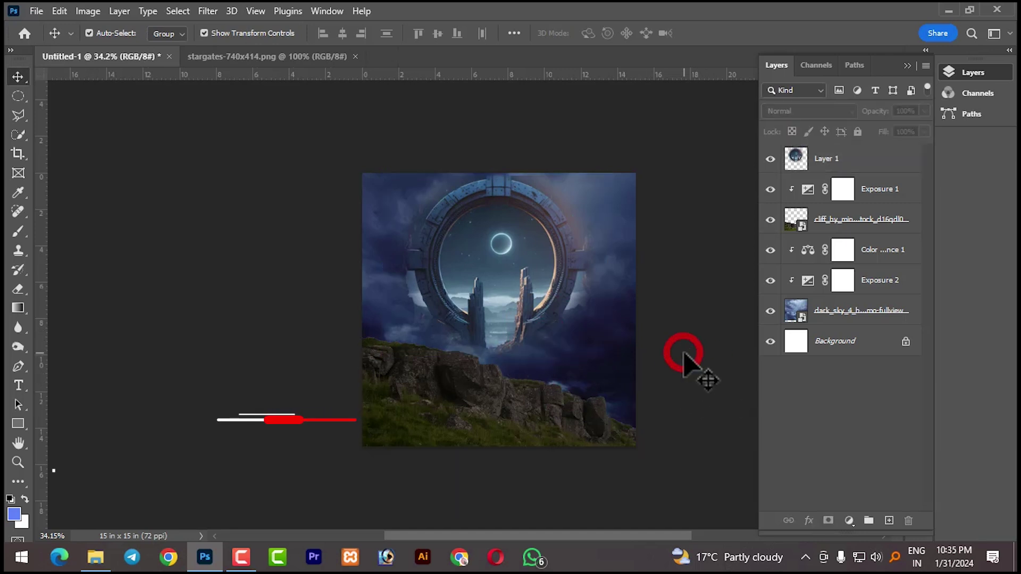
pyautogui.click(569, 262)
pyautogui.moveTo(600, 179); pyautogui.dragTo(621, 160)
pyautogui.moveTo(384, 160); pyautogui.dragTo(369, 149)
pyautogui.moveTo(502, 230); pyautogui.dragTo(505, 249)
pyautogui.press('Return')
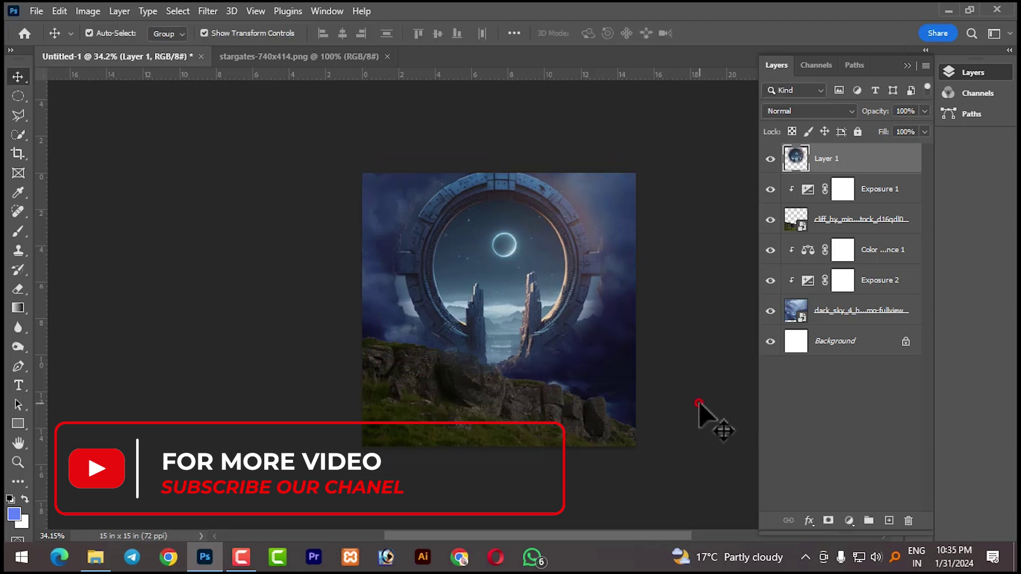
# Place the pngwing.com (1) image of the girl, scale it down and stand her on the cliff before the gate.
pyautogui.click(86, 568)
pyautogui.moveTo(362, 136); pyautogui.dragTo(528, 362)
pyautogui.moveTo(489, 314); pyautogui.dragTo(516, 318)
pyautogui.moveTo(613, 212); pyautogui.dragTo(597, 228)
pyautogui.moveTo(482, 298); pyautogui.dragTo(509, 306)
pyautogui.click(588, 460)
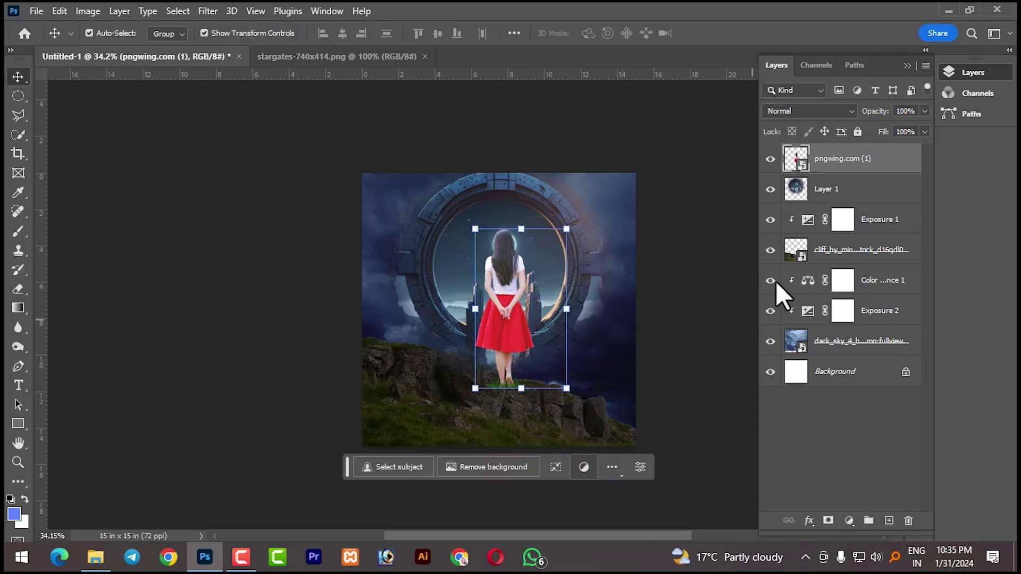
# Try moving the girl's layer below the cliff and the cliff layer above the gate, undoing each reordering.
pyautogui.moveTo(855, 166); pyautogui.dragTo(866, 233)
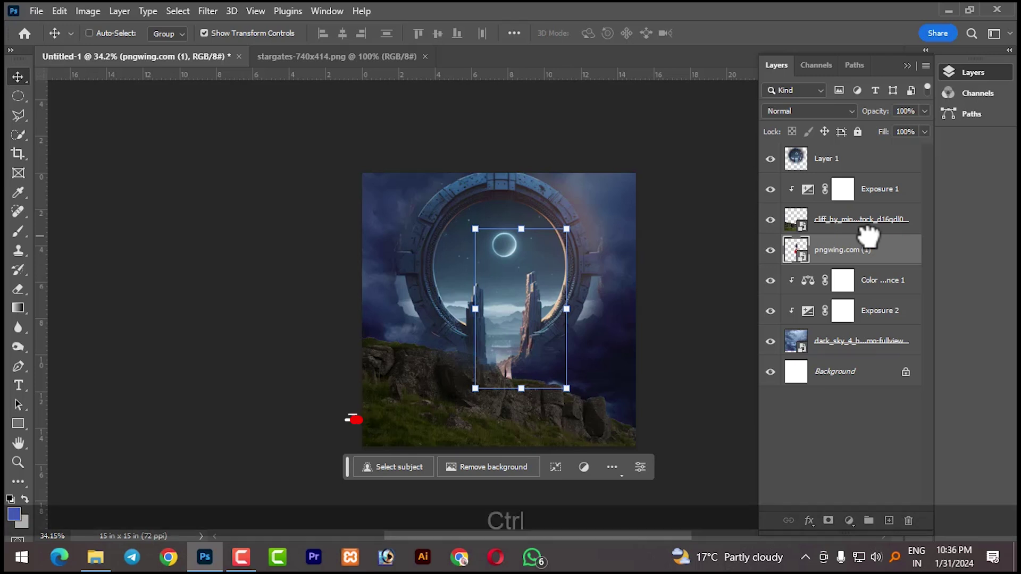
pyautogui.hotkey('ctrl', 'z')
pyautogui.click(678, 367)
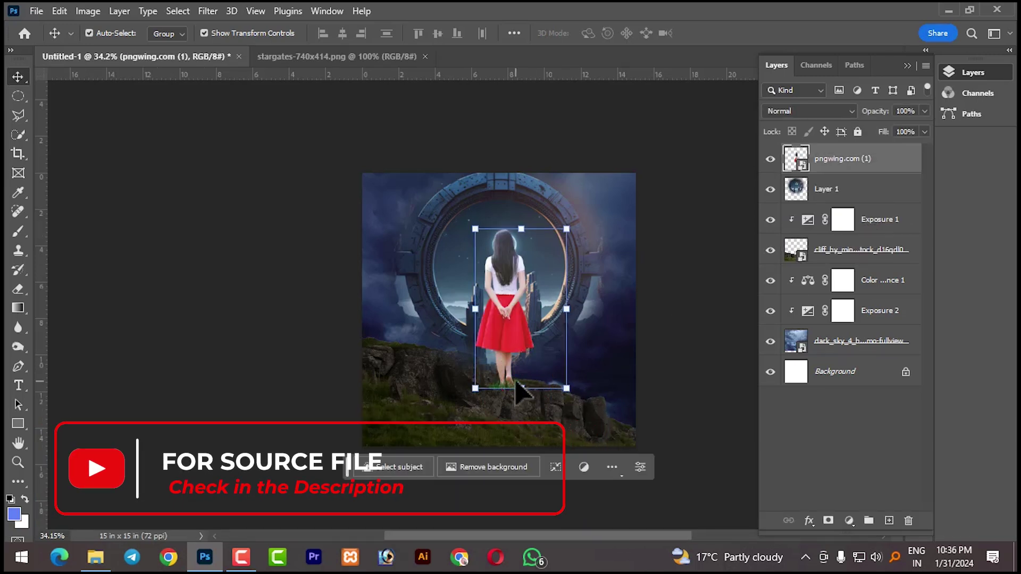
pyautogui.moveTo(791, 256); pyautogui.dragTo(845, 184)
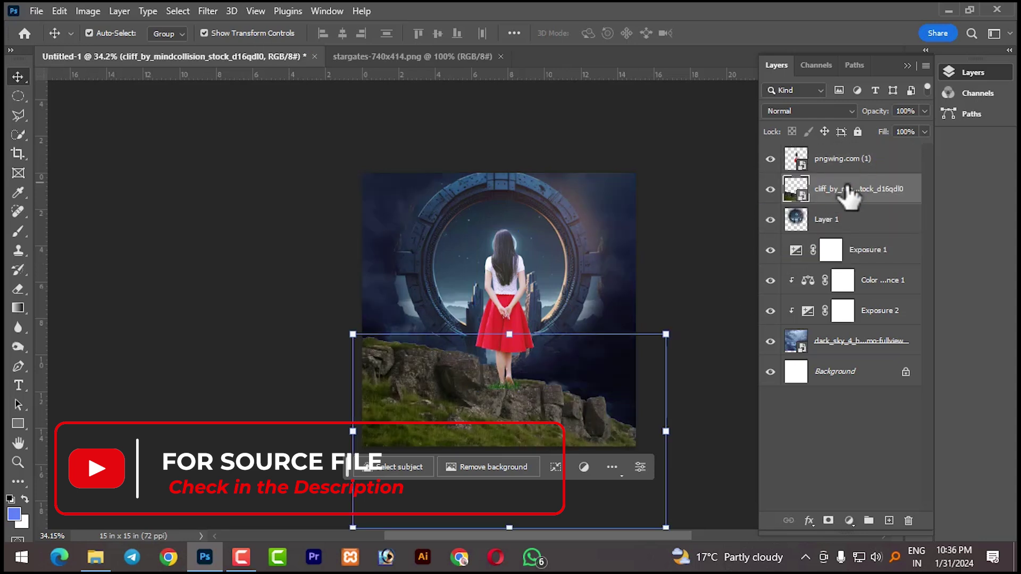
pyautogui.hotkey('ctrl', 'z')
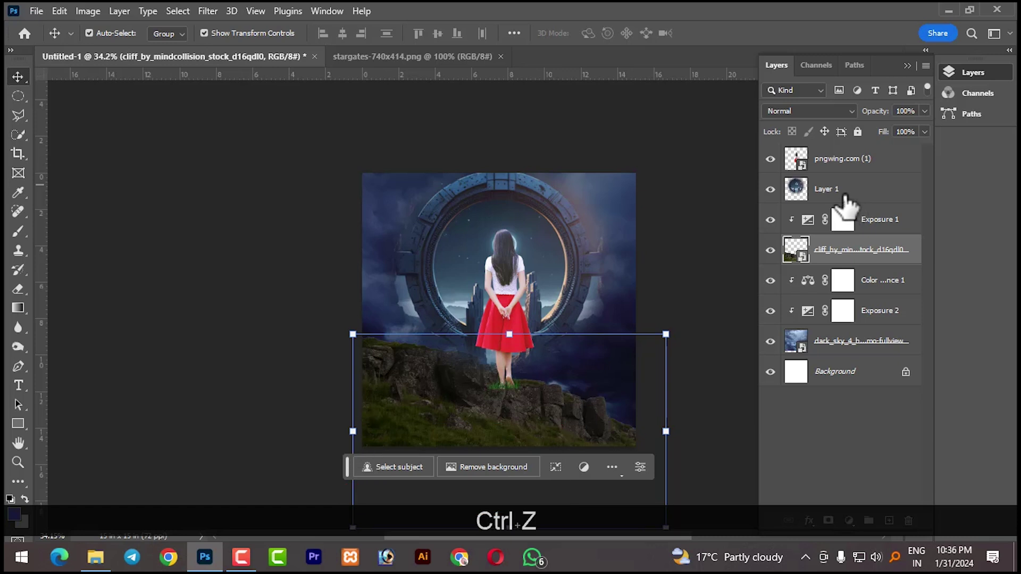
pyautogui.click(845, 195)
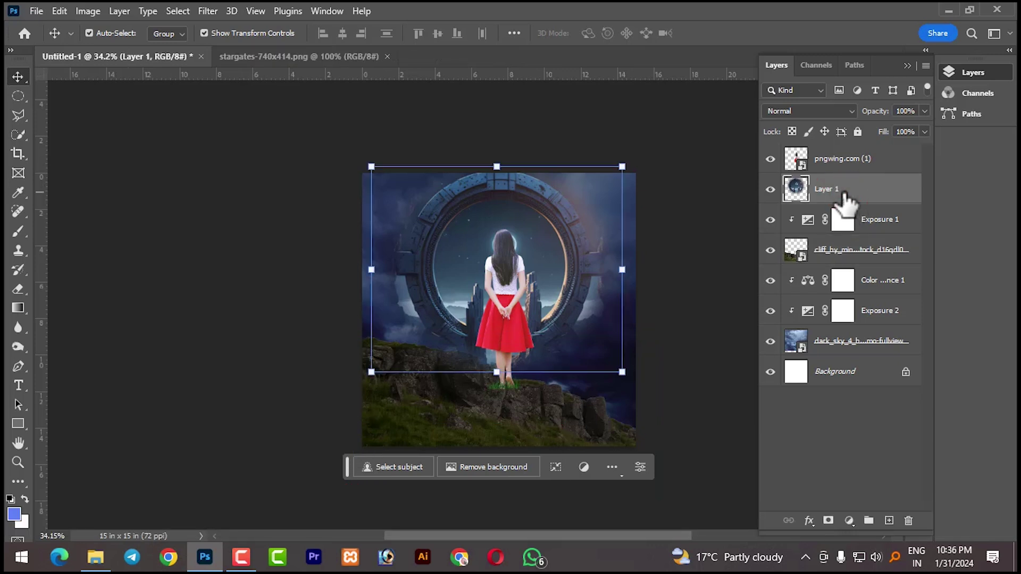
# Rasterize the pngwing.com (1) layer and erase the green grass around the girl's feet with the Eraser tool.
pyautogui.click(835, 171)
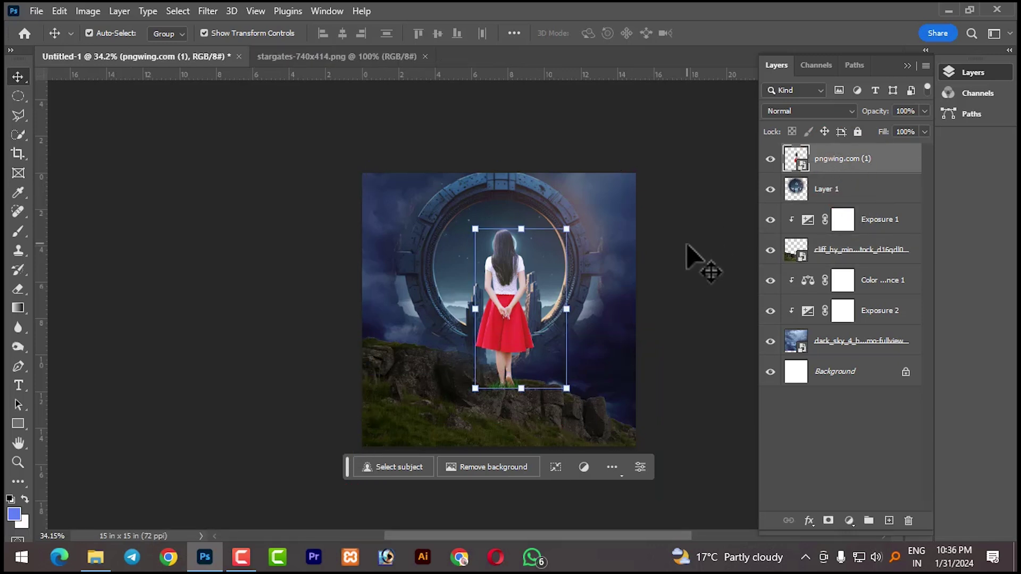
pyautogui.scroll(5, 534, 413)
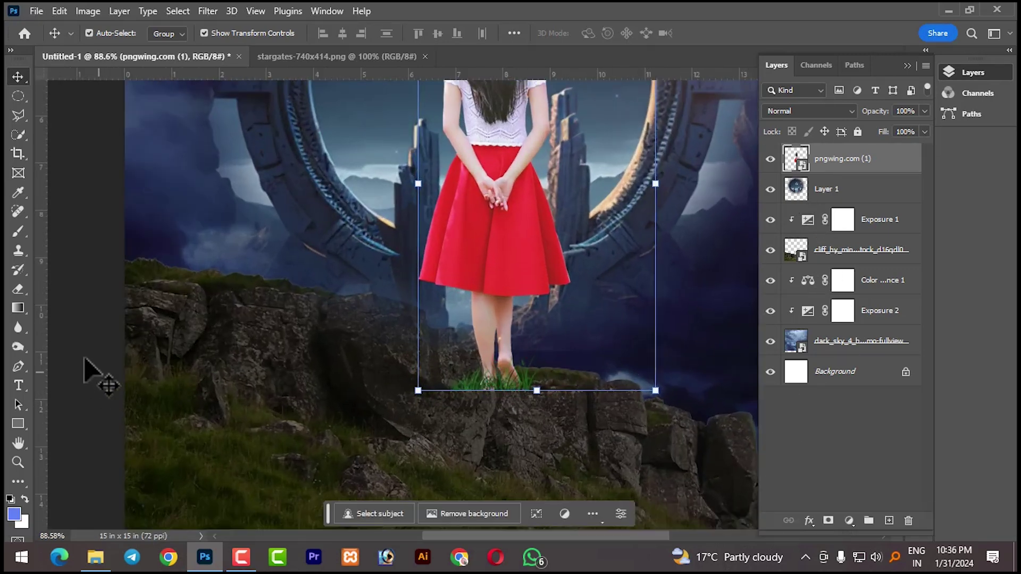
pyautogui.click(20, 290)
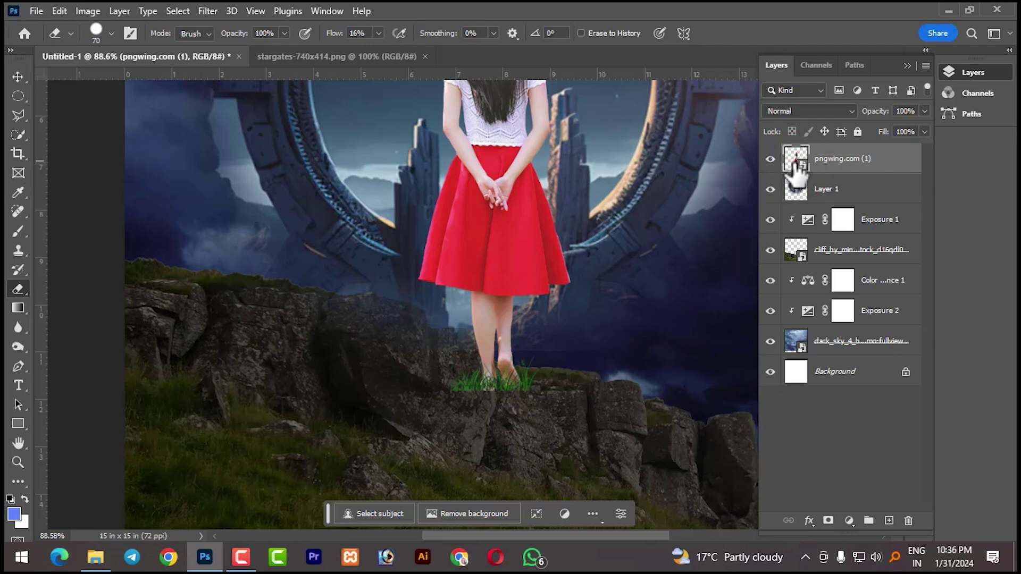
pyautogui.click(511, 360)
pyautogui.click(451, 216)
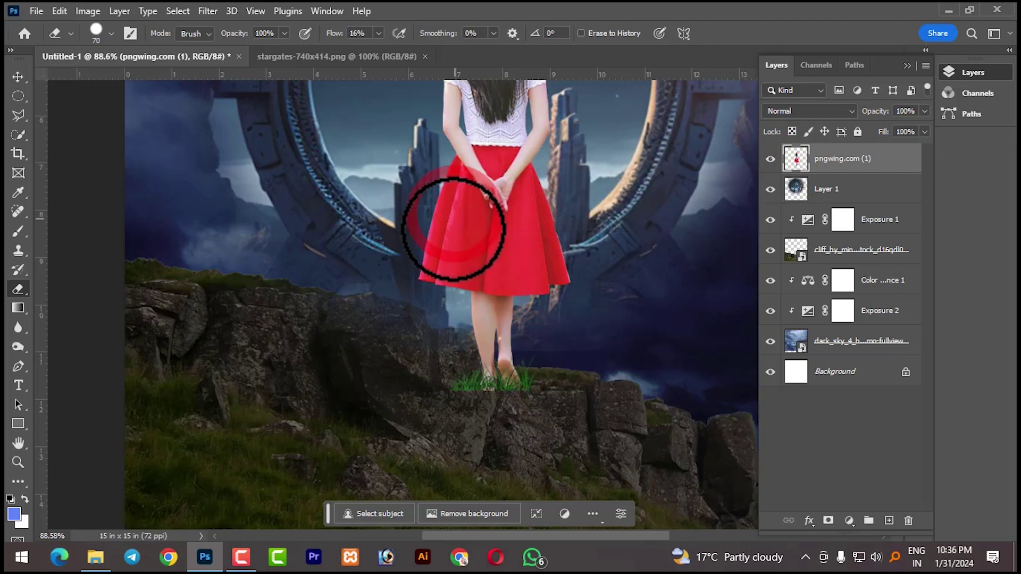
pyautogui.moveTo(520, 392)
pyautogui.mouseDown()
pyautogui.moveTo(496, 402)
pyautogui.moveTo(536, 396)
pyautogui.moveTo(460, 408)
pyautogui.moveTo(531, 396)
pyautogui.moveTo(461, 398)
pyautogui.moveTo(524, 394)
pyautogui.moveTo(537, 380)
pyautogui.moveTo(503, 392)
pyautogui.moveTo(519, 402)
pyautogui.moveTo(470, 409)
pyautogui.moveTo(464, 395)
pyautogui.moveTo(483, 412)
pyautogui.moveTo(545, 369)
pyautogui.moveTo(545, 395)
pyautogui.moveTo(521, 402)
pyautogui.mouseUp()
pyautogui.hotkey('ctrl', 'z')
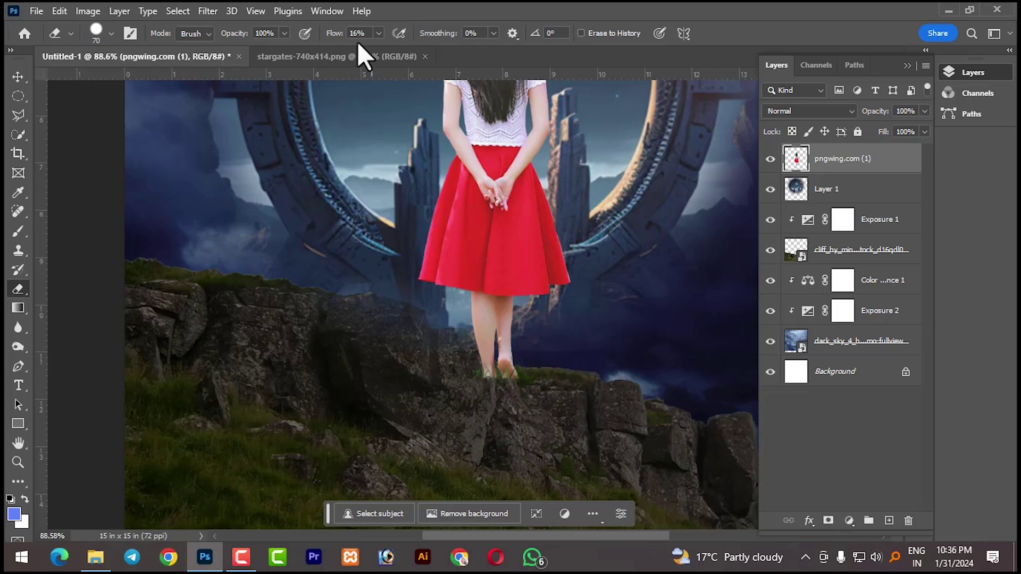
# Lower the Eraser opacity to 30% and gently fade the remaining grass just beneath the girl's feet.
pyautogui.click(284, 33)
pyautogui.moveTo(280, 52); pyautogui.dragTo(237, 55)
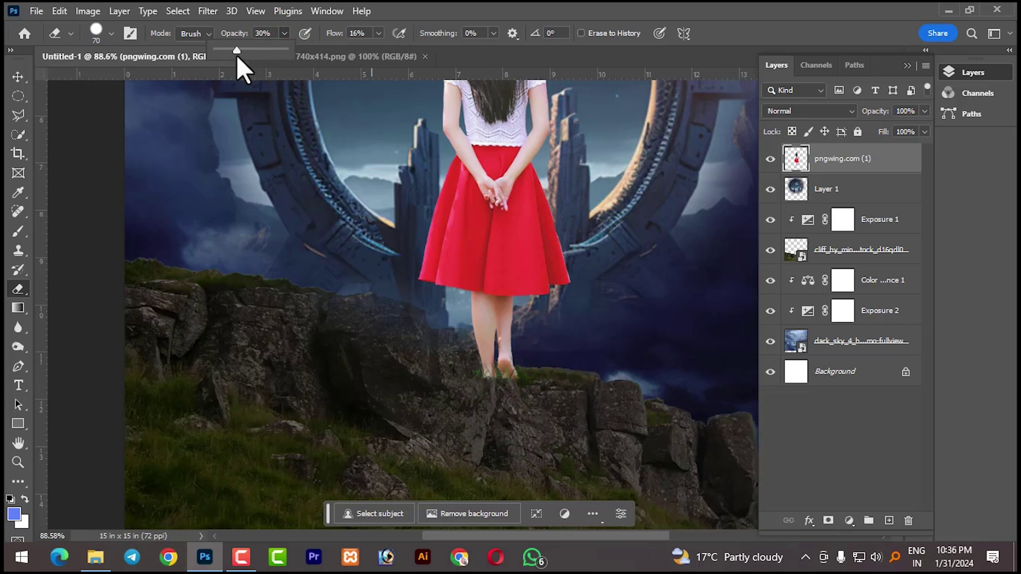
pyautogui.click(525, 405)
pyautogui.click(532, 404)
# Scale the girl down so the glowing ring shows above her head, keeping her feet on the cliff edge.
pyautogui.scroll(-5, 695, 342)
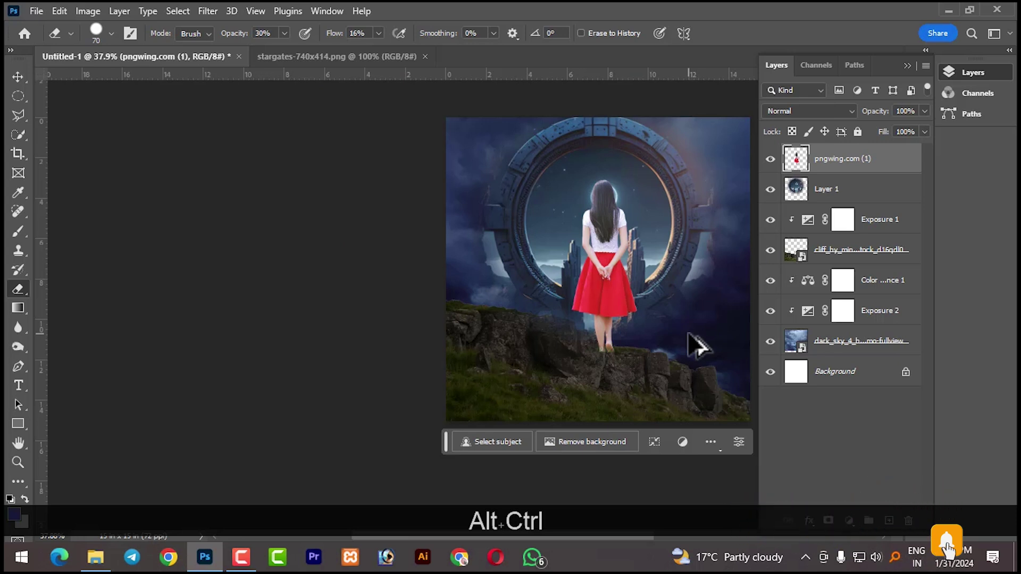
pyautogui.scroll(1, 695, 345)
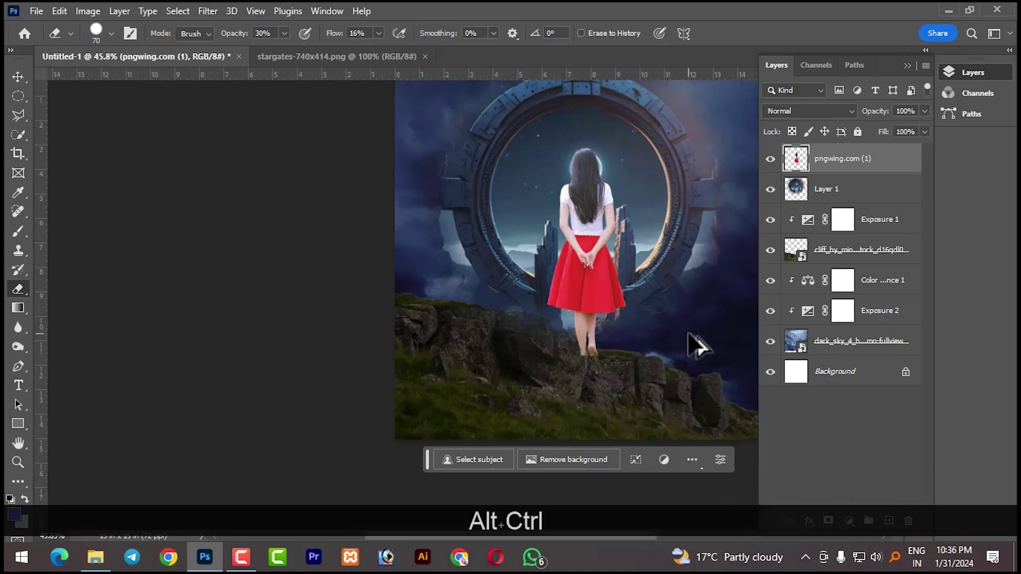
pyautogui.scroll(-1, 695, 346)
pyautogui.click(18, 77)
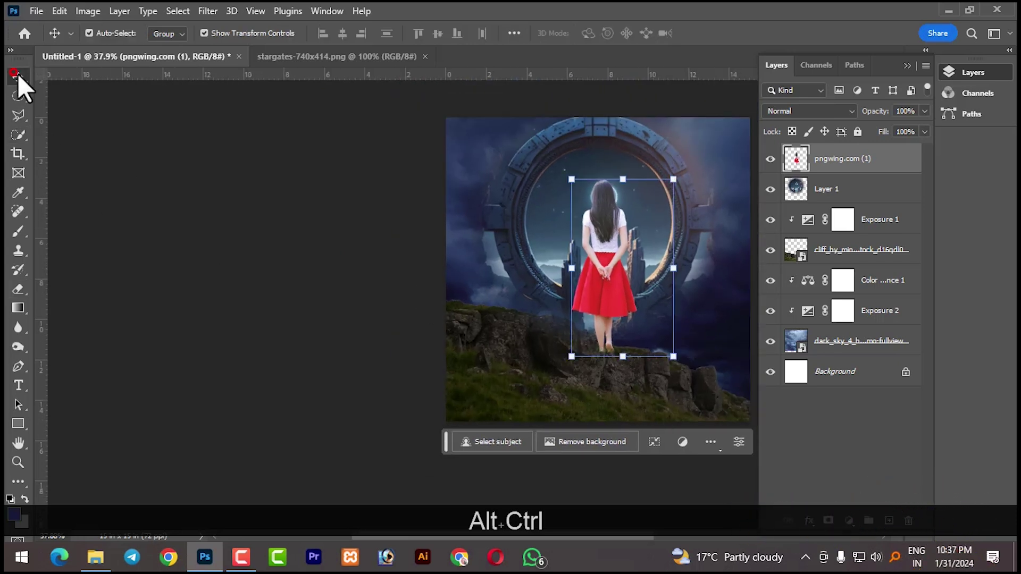
pyautogui.moveTo(675, 180); pyautogui.dragTo(653, 216)
pyautogui.click(672, 392)
pyautogui.click(649, 319)
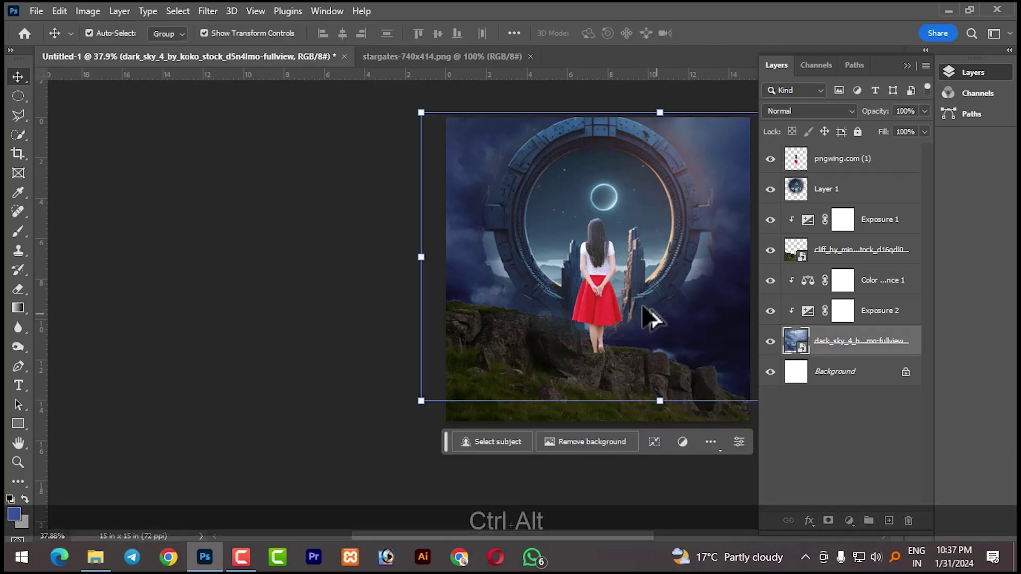
# Examine up close how the girl's feet blend with the cliff edge and check the whole composition.
pyautogui.scroll(3, 645, 319)
pyautogui.moveTo(573, 343); pyautogui.dragTo(573, 343)
pyautogui.click(686, 392)
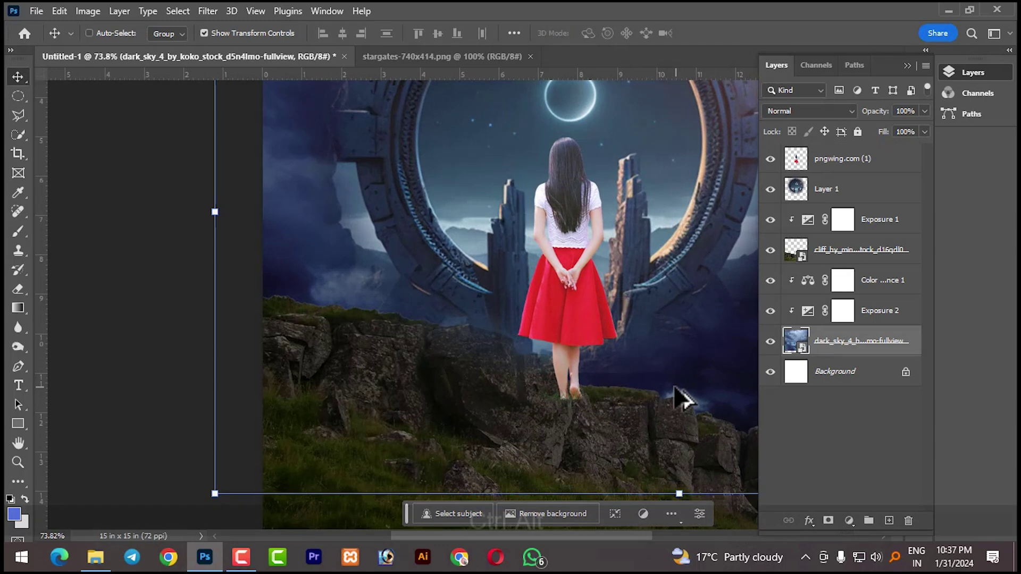
pyautogui.scroll(4, 615, 401)
pyautogui.click(534, 407)
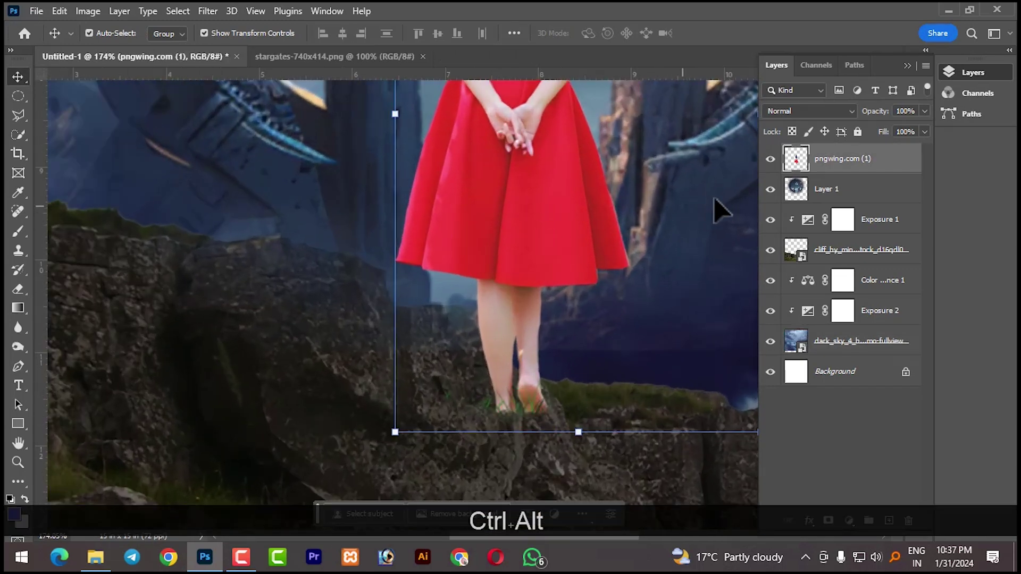
pyautogui.click(18, 289)
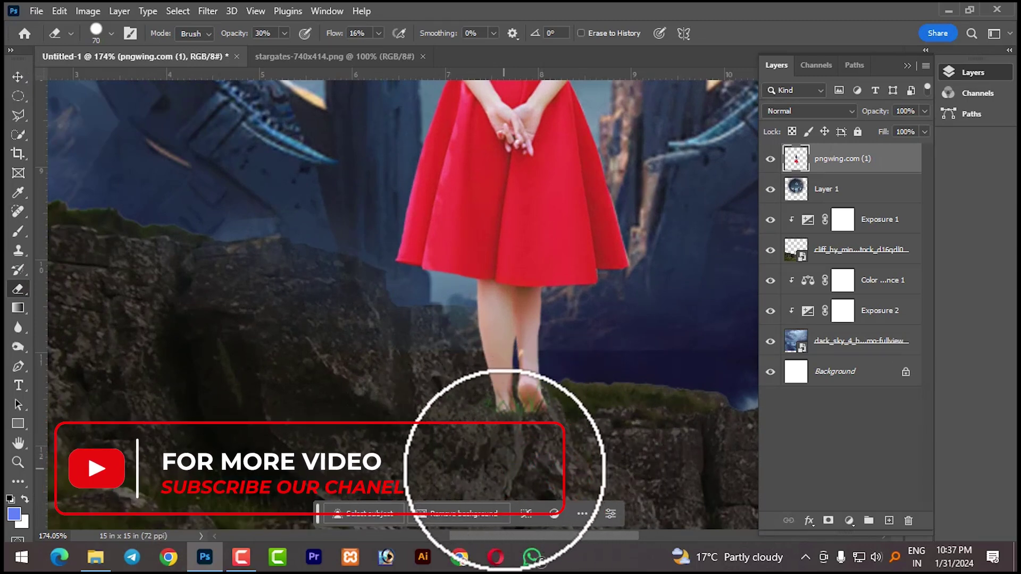
pyautogui.click(19, 76)
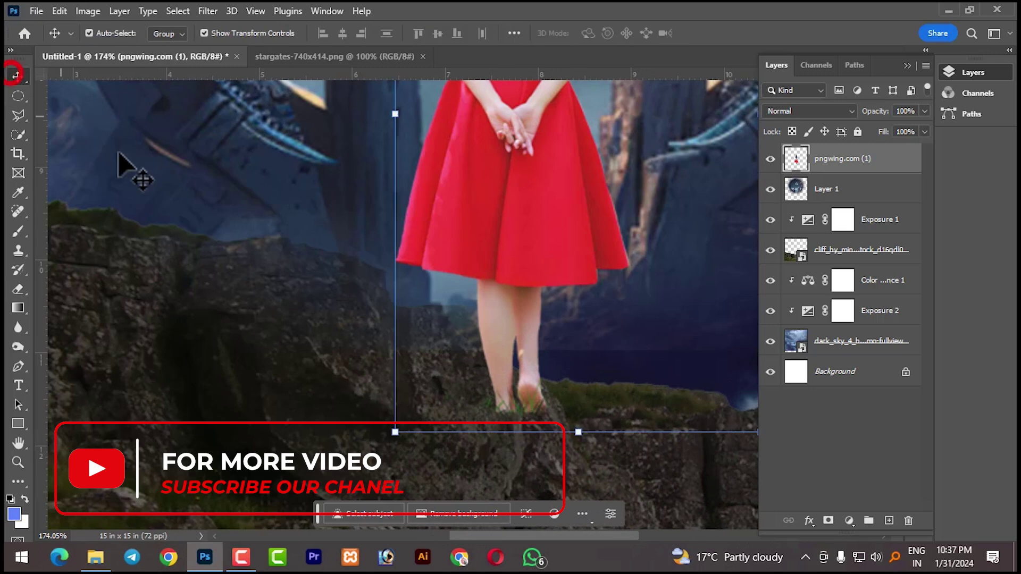
pyautogui.click(273, 266)
pyautogui.scroll(-10, 453, 262)
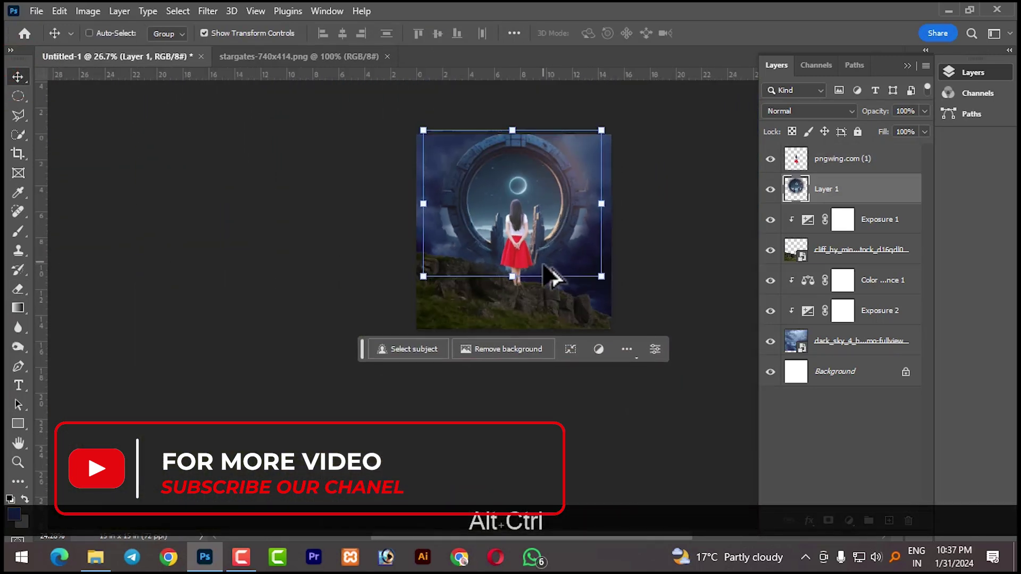
pyautogui.click(349, 272)
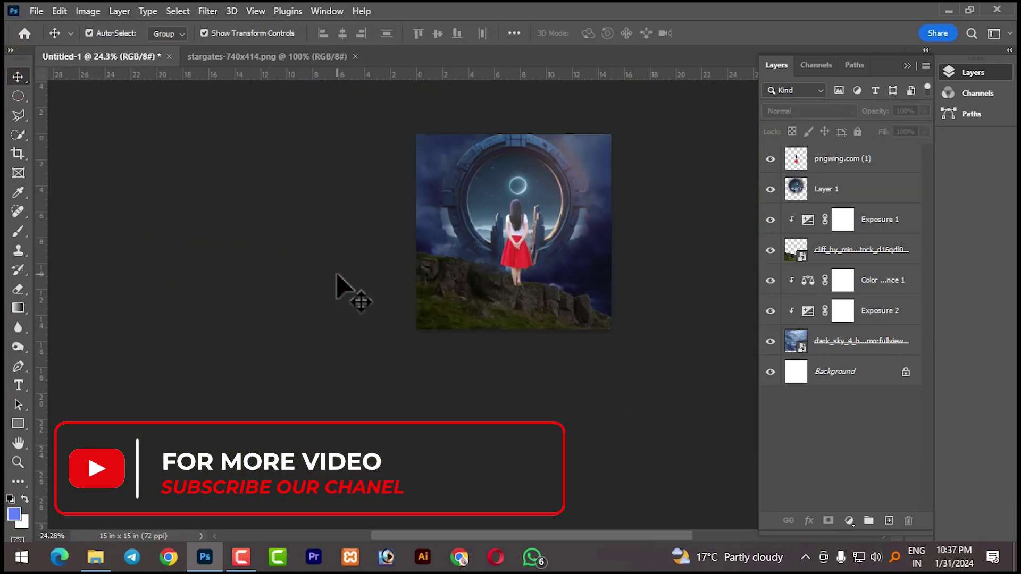
# Add a Color Balance adjustment clipped to the girl's layer and shift her colours towards cooler blue tones.
pyautogui.click(872, 160)
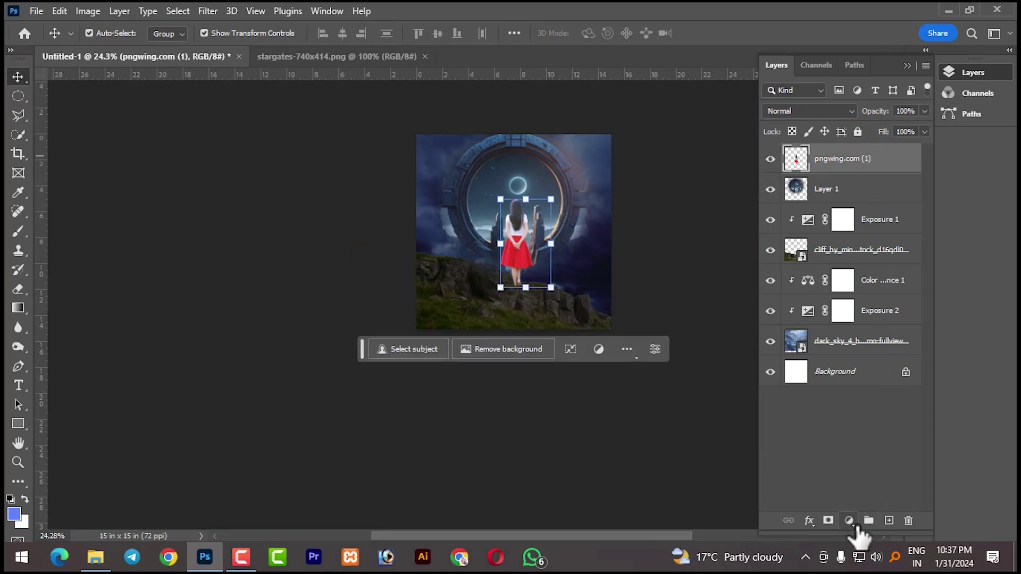
pyautogui.click(850, 522)
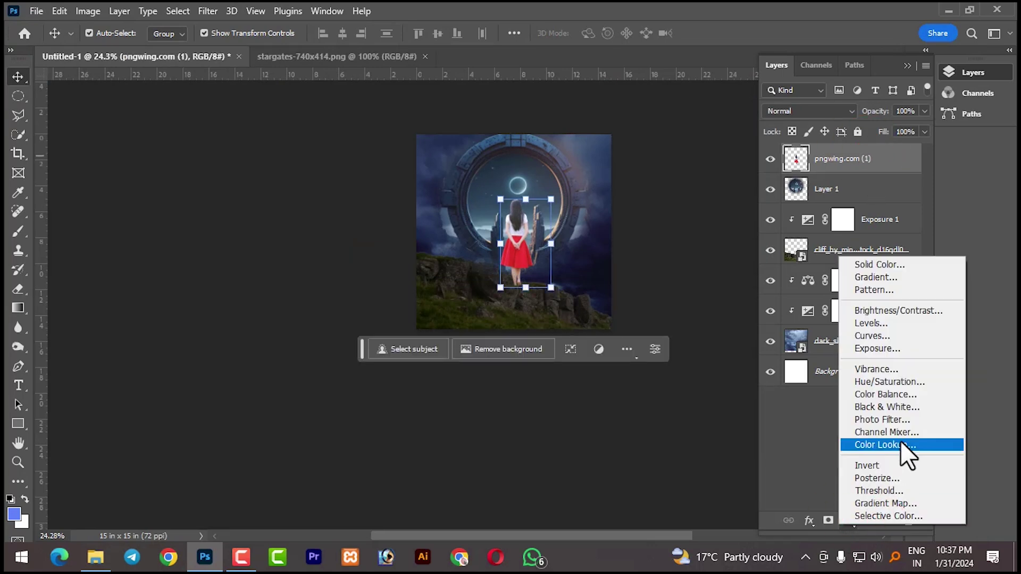
pyautogui.click(902, 395)
pyautogui.moveTo(773, 329); pyautogui.dragTo(765, 280)
pyautogui.click(792, 451)
pyautogui.click(887, 472)
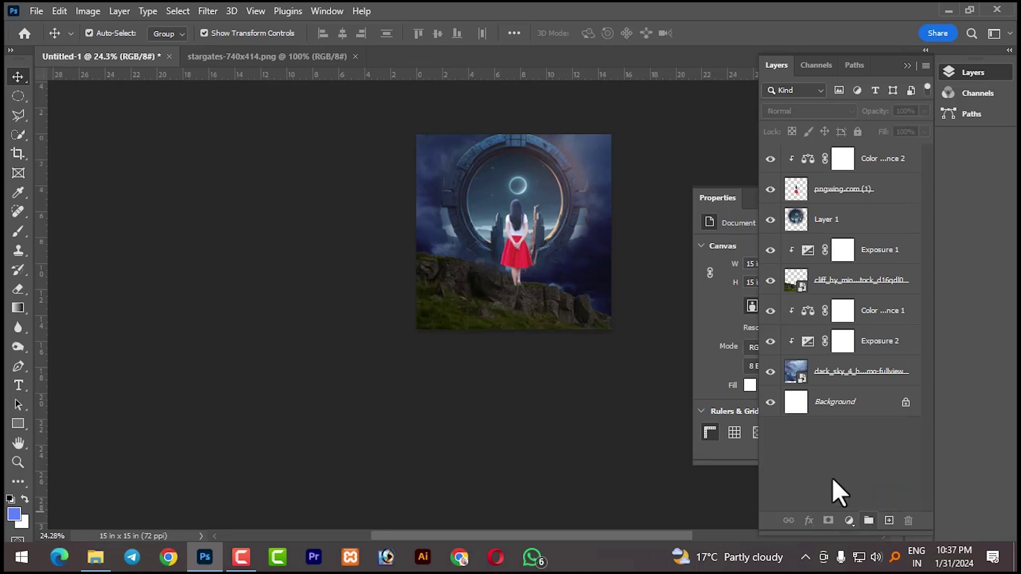
pyautogui.click(753, 196)
pyautogui.click(875, 194)
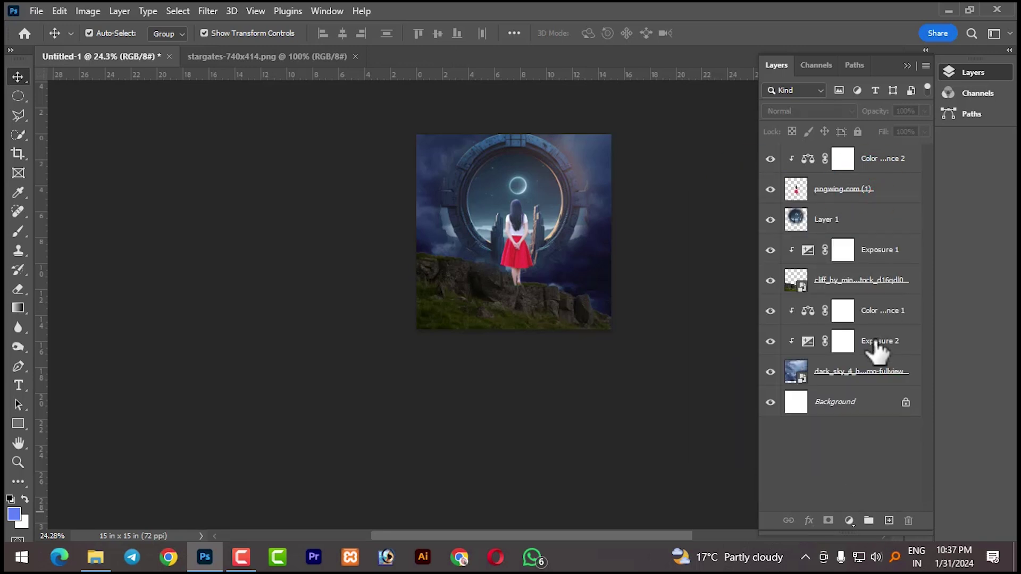
# Add an Exposure adjustment clipped to the girl's layer and set its exposure to -1.11 to darken her.
pyautogui.click(849, 521)
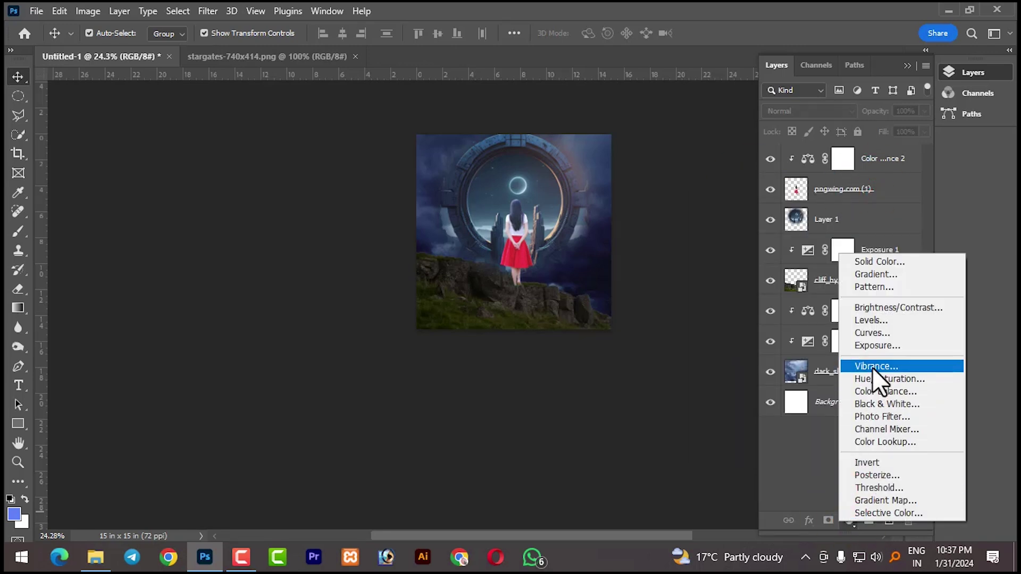
pyautogui.click(877, 346)
pyautogui.click(789, 451)
pyautogui.moveTo(792, 284); pyautogui.dragTo(777, 283)
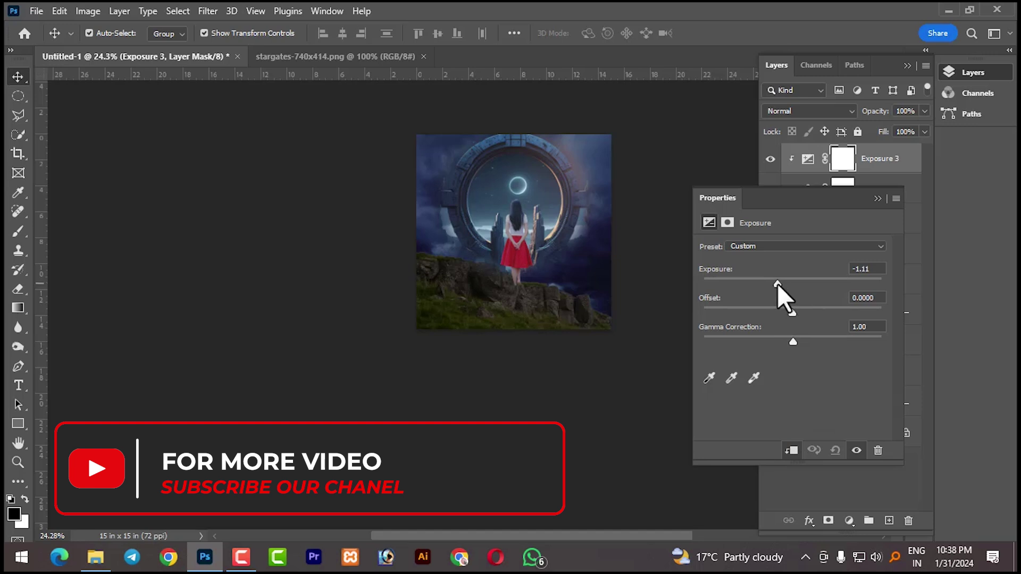
pyautogui.click(878, 198)
pyautogui.click(664, 264)
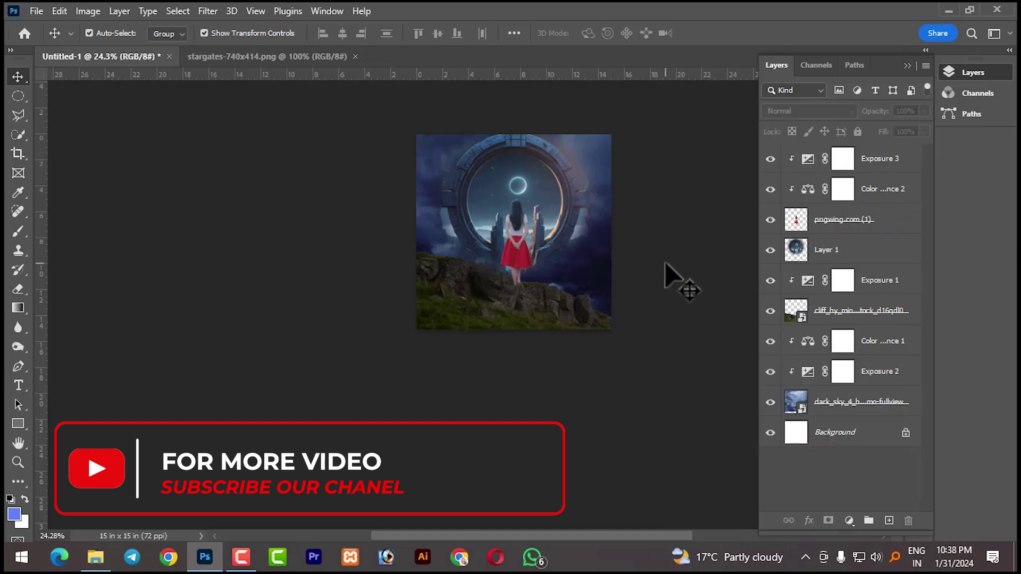
# Create a new empty layer above the Exposure 3 adjustment layer.
pyautogui.scroll(5, 601, 256)
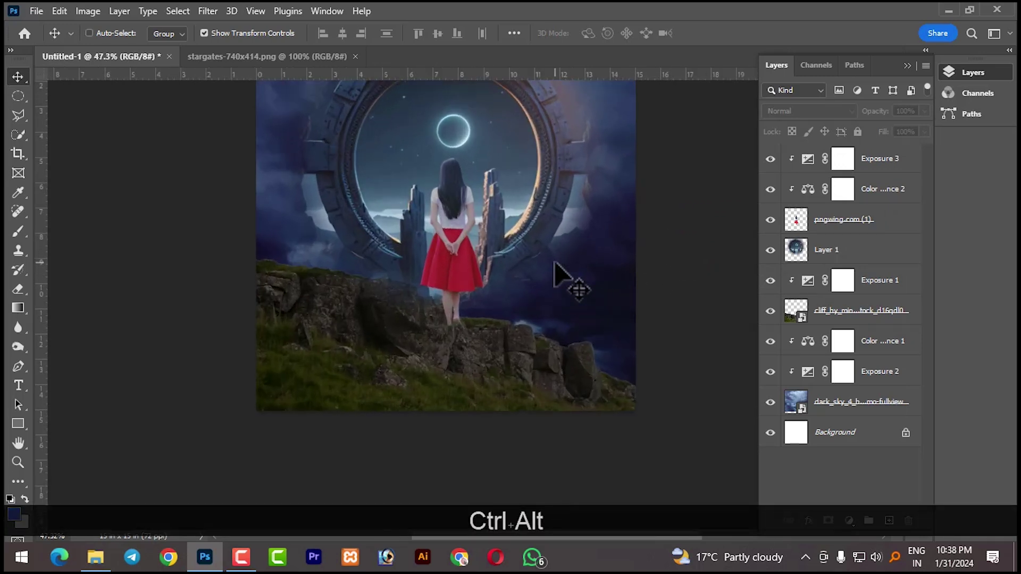
pyautogui.scroll(1, 477, 271)
pyautogui.scroll(-4, 511, 263)
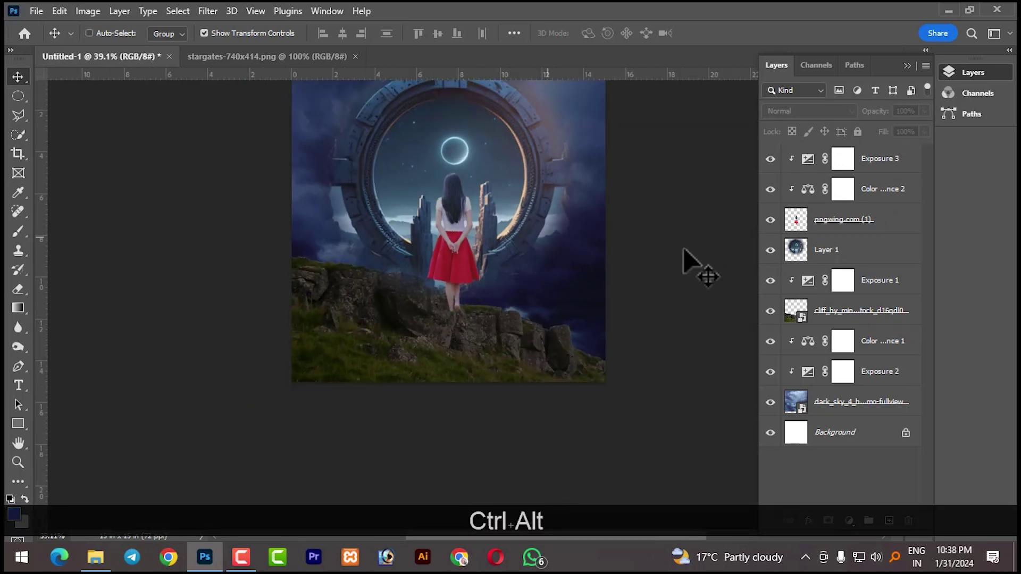
pyautogui.click(891, 162)
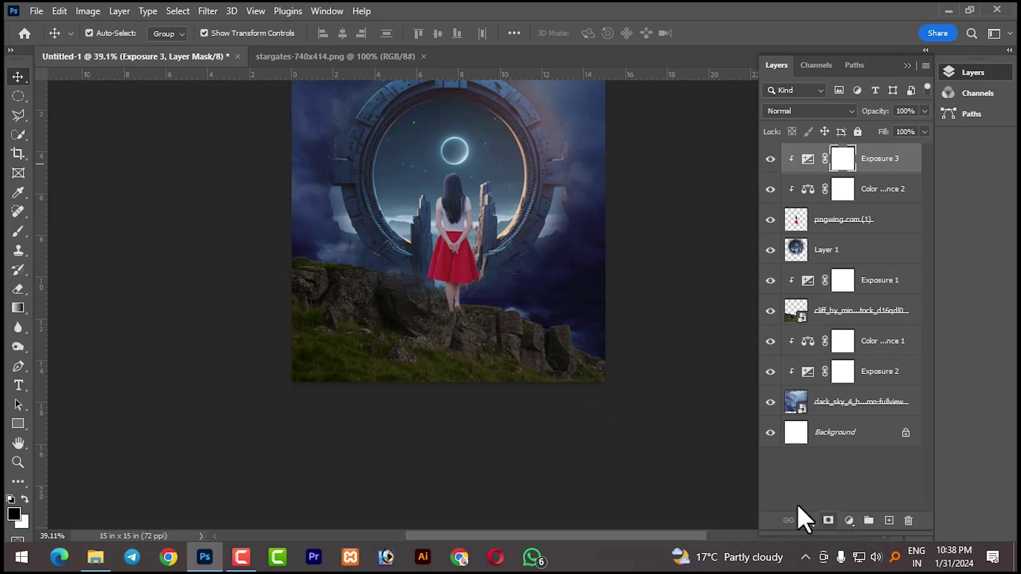
pyautogui.click(889, 521)
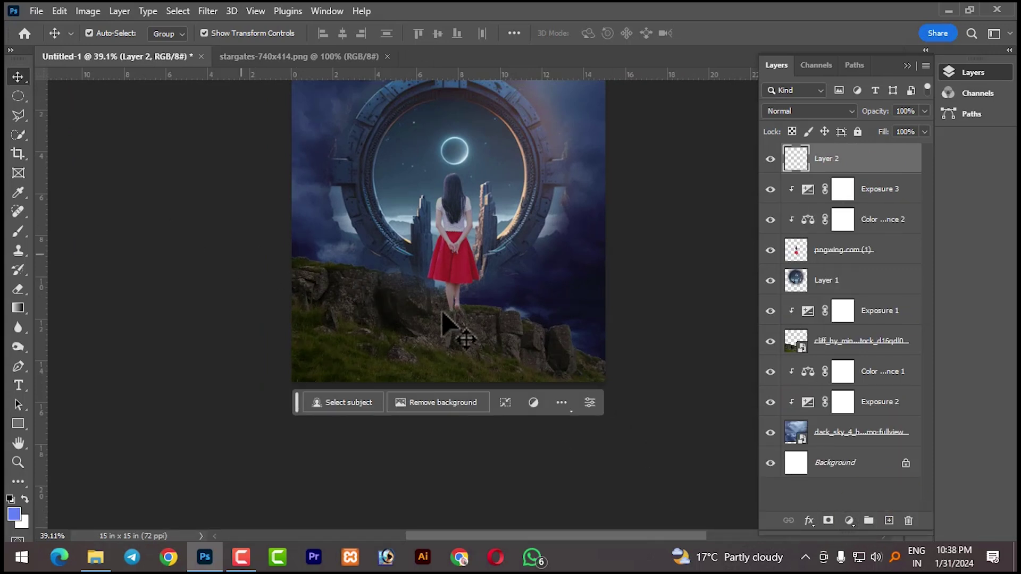
# Draw a circular selection with a 20 px feather around the inner opening of the stone gate.
pyautogui.moveTo(19, 97); pyautogui.dragTo(73, 111)
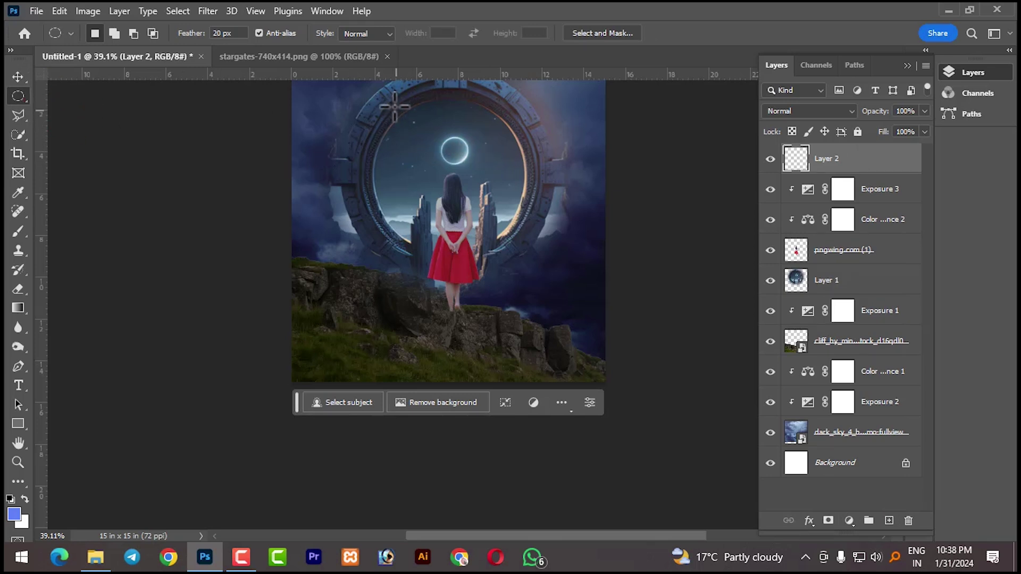
pyautogui.moveTo(397, 106); pyautogui.dragTo(532, 259)
pyautogui.press('space')
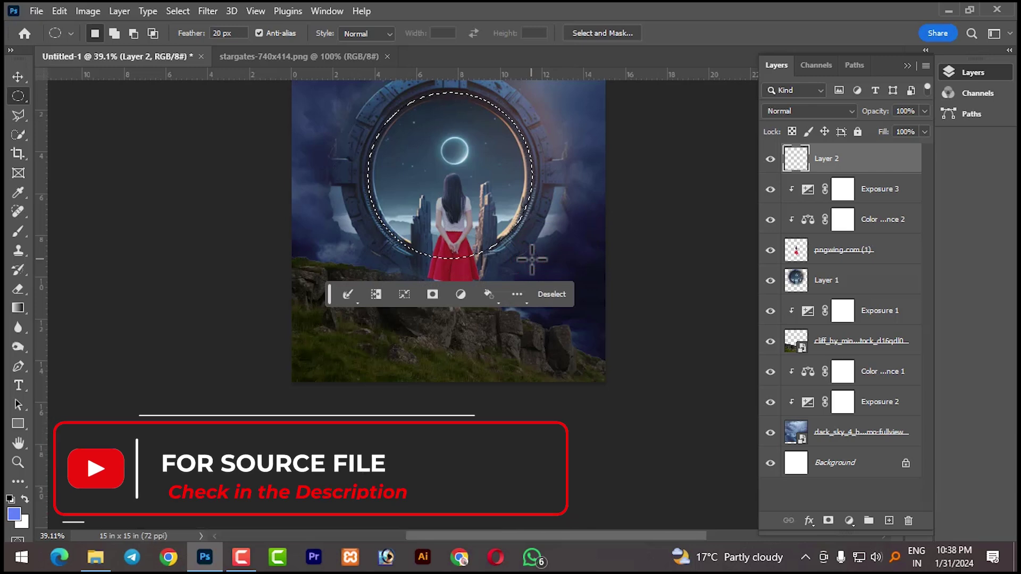
# Stroke the inside of the feathered selection with a 4 px line in near-white fdfdfd at 100% opacity.
pyautogui.rightClick(419, 187)
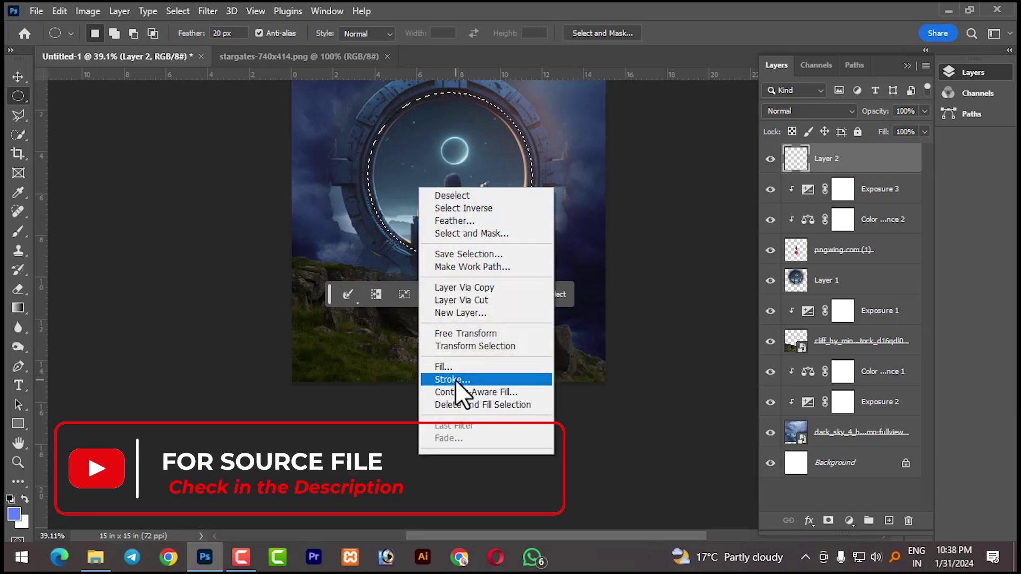
pyautogui.click(455, 379)
pyautogui.moveTo(711, 93); pyautogui.dragTo(618, 104)
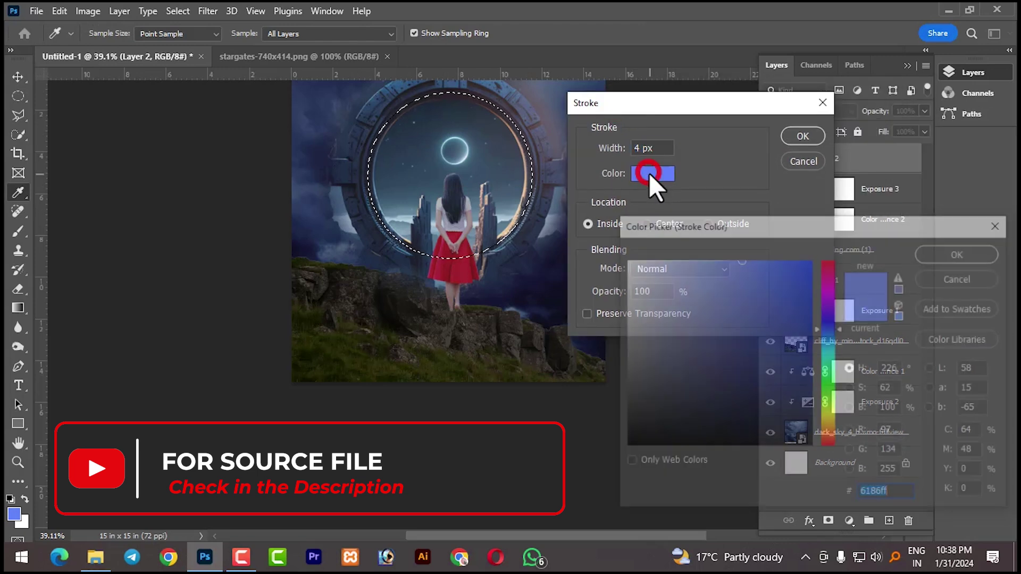
pyautogui.click(649, 176)
pyautogui.click(617, 261)
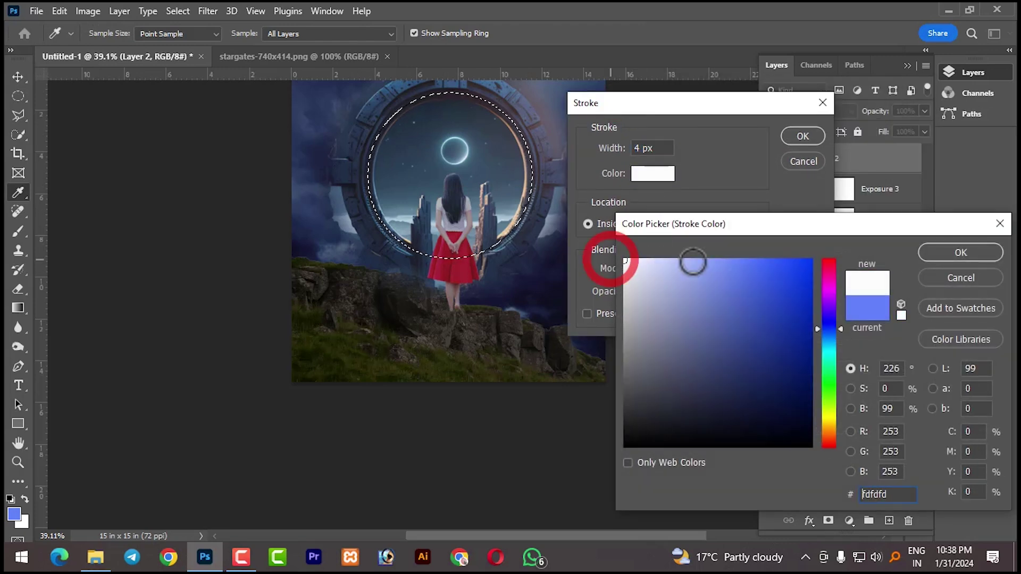
pyautogui.click(940, 253)
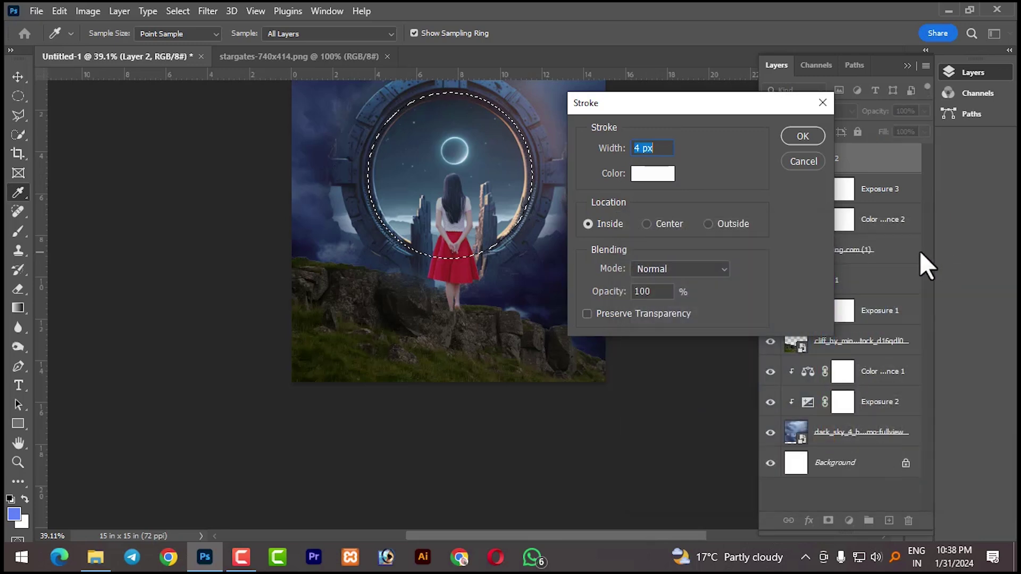
pyautogui.click(805, 137)
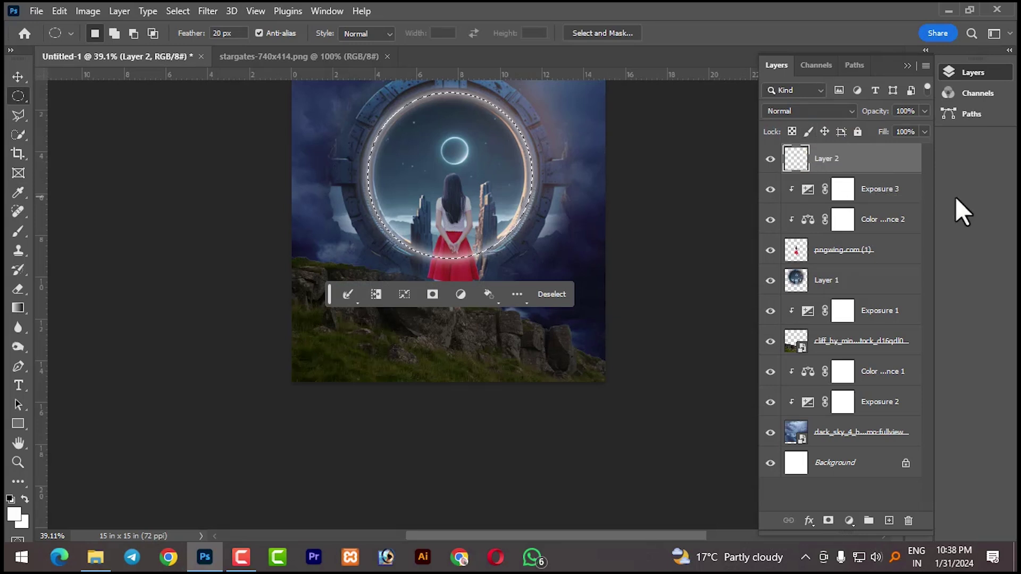
# Undo the feathered stroke, set the marquee feather to 0 px and clear the selection.
pyautogui.press('ctrl')
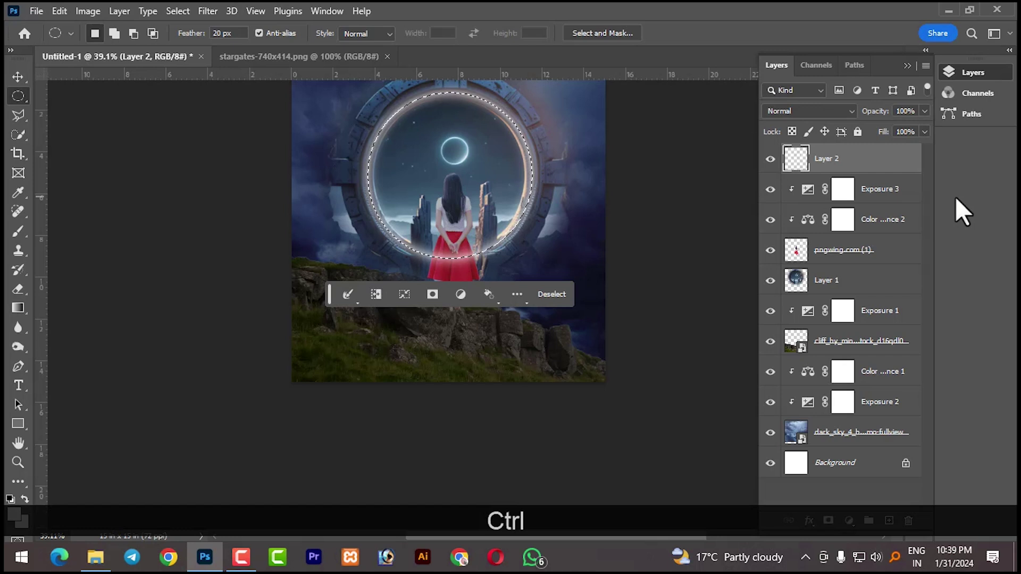
pyautogui.hotkey('ctrl', 'z')
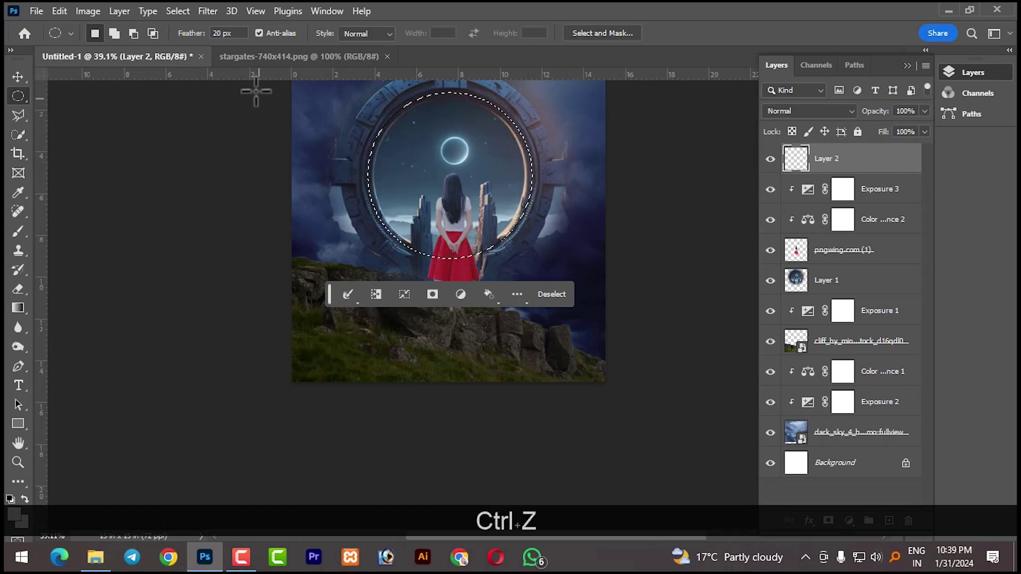
pyautogui.write('0')
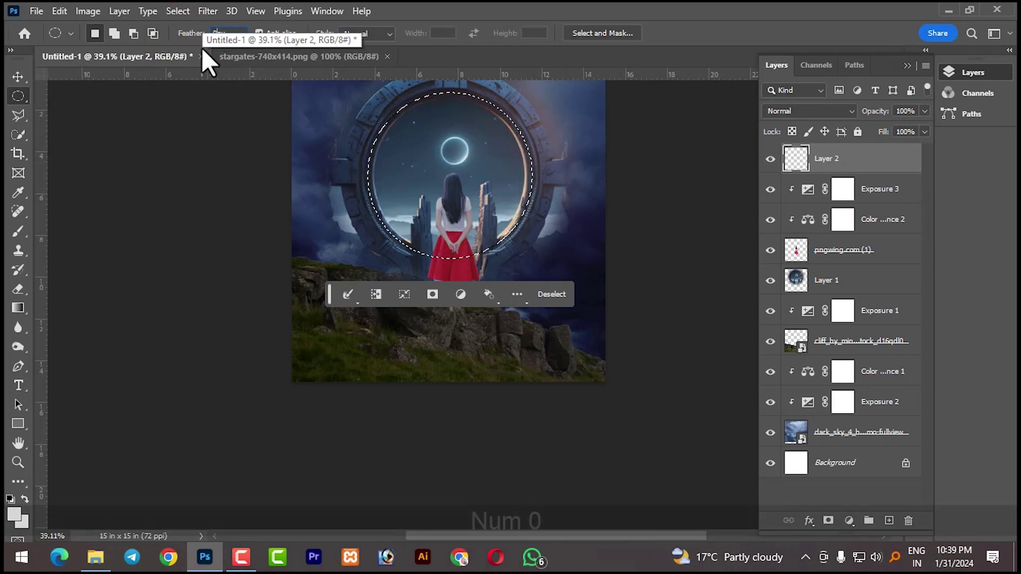
pyautogui.hotkey('ctrl', 'd')
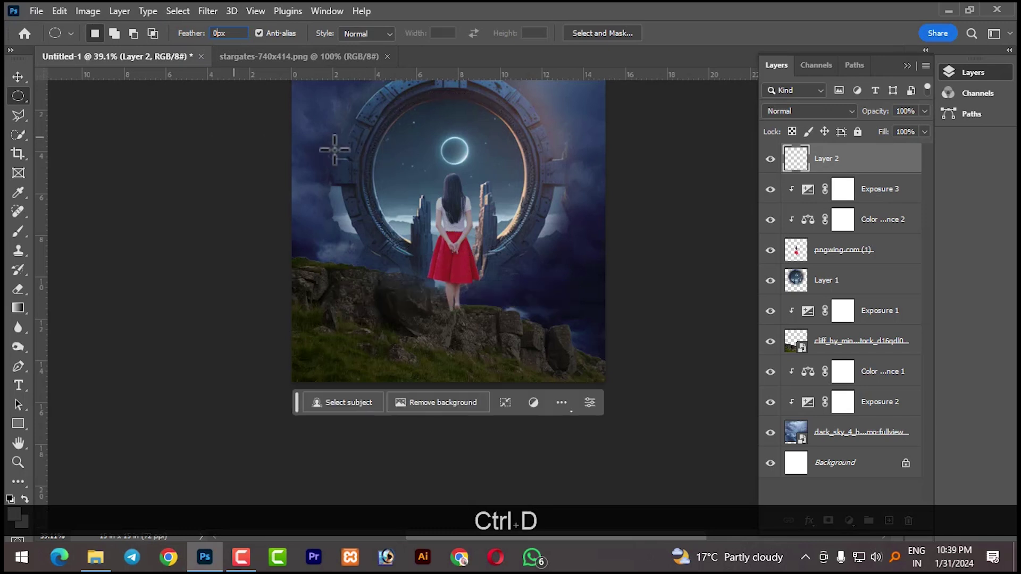
# Draw an unfeathered circular selection around the gate's inner opening and make Layer 2 the active layer.
pyautogui.click(429, 10)
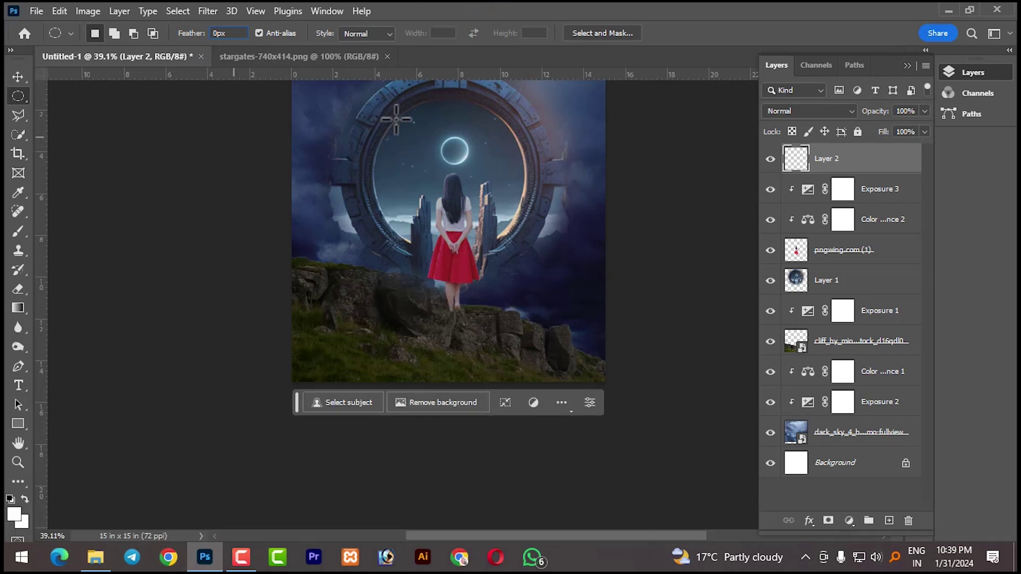
pyautogui.keyDown('ctrl'); pyautogui.click(166, 144); pyautogui.keyUp('ctrl')
pyautogui.click(18, 96)
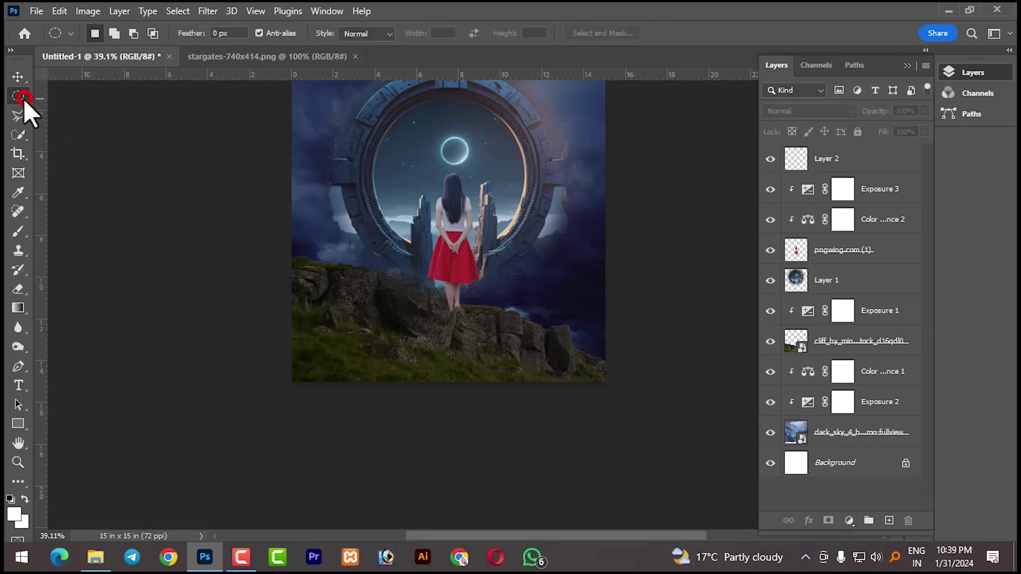
pyautogui.moveTo(401, 111); pyautogui.dragTo(534, 273)
pyautogui.press('space')
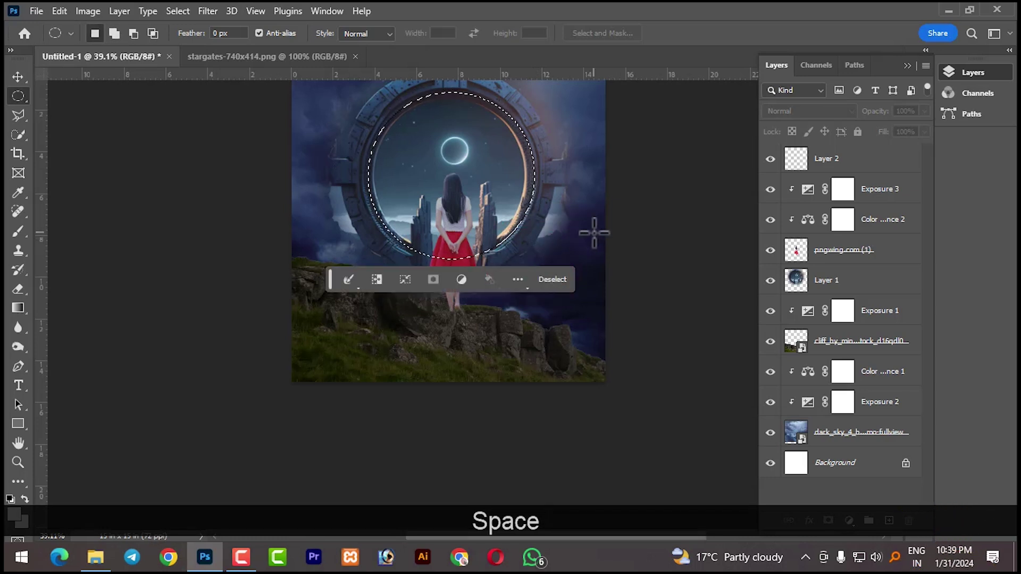
pyautogui.rightClick(431, 184)
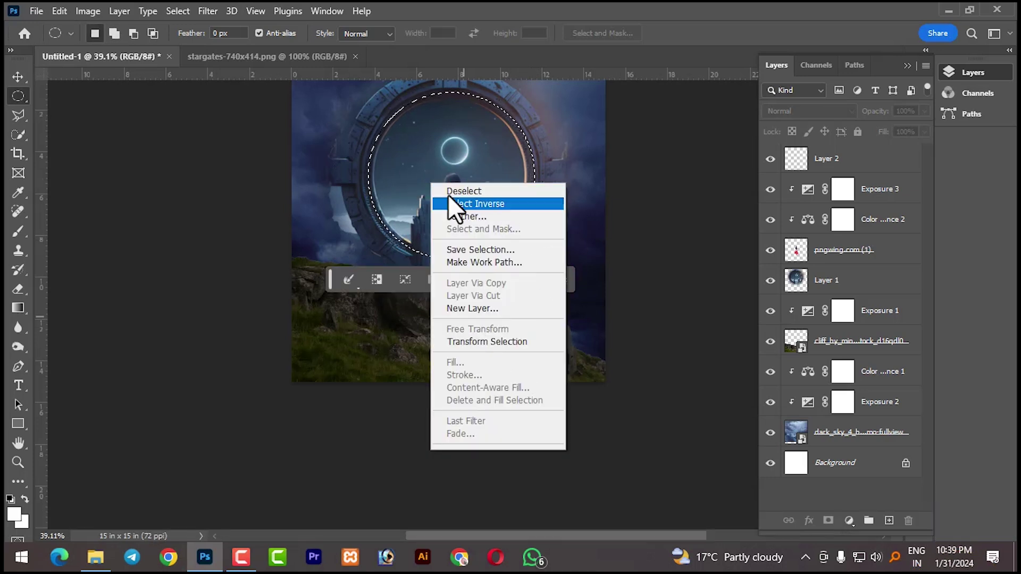
pyautogui.click(682, 94)
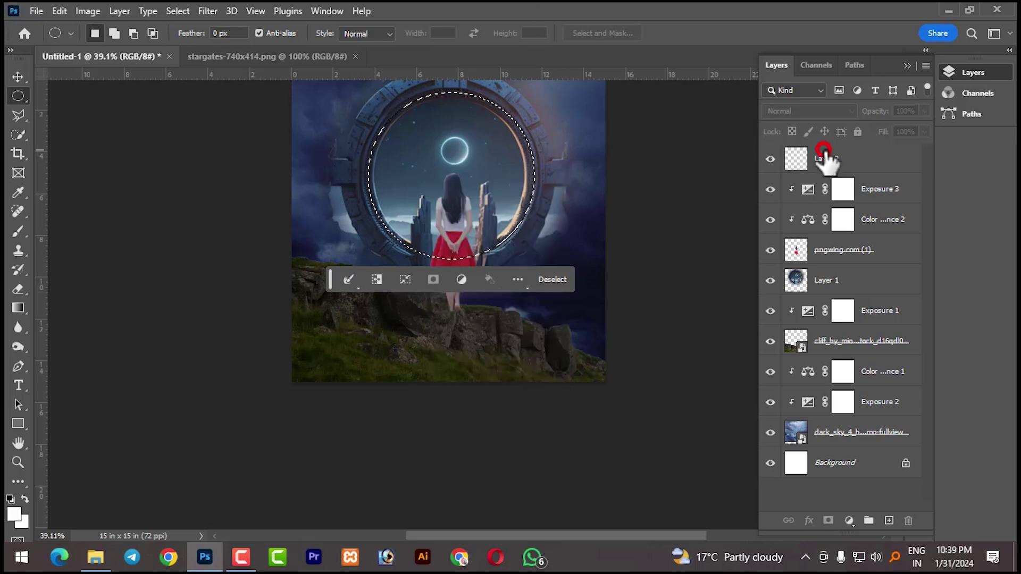
pyautogui.click(826, 169)
# Try a thin white stroke along the circular selection on Layer 2, then undo it.
pyautogui.rightClick(451, 180)
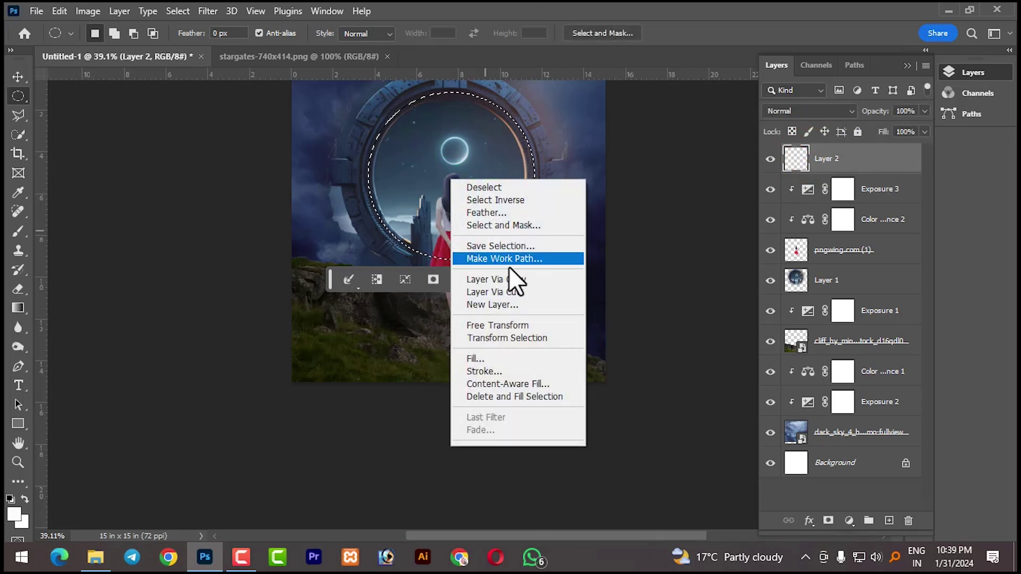
pyautogui.click(487, 368)
pyautogui.click(800, 133)
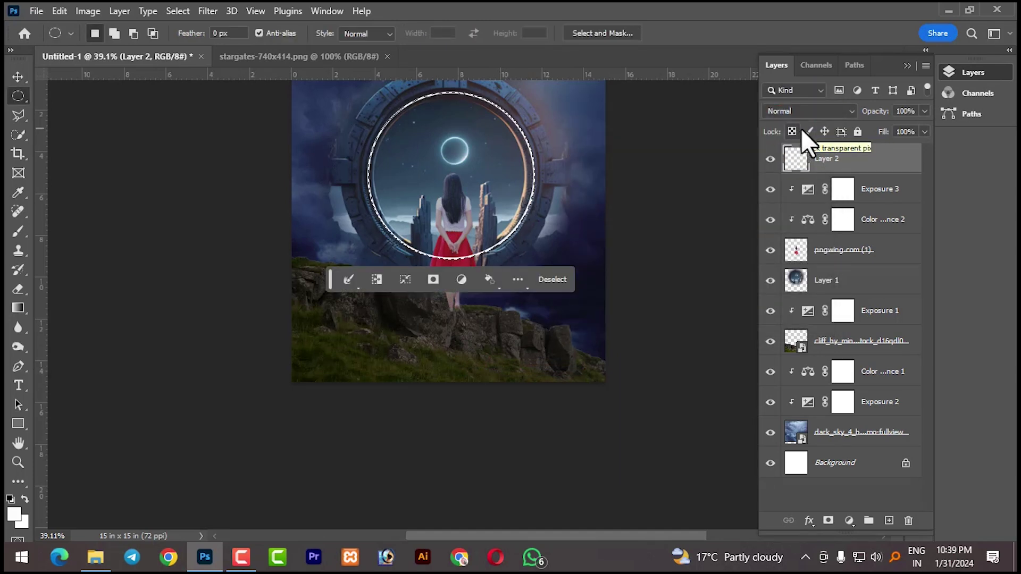
pyautogui.hotkey('ctrl', 'z')
# Stroke the inside of the circular selection on Layer 2 with a thicker white line and clear the selection.
pyautogui.rightClick(502, 171)
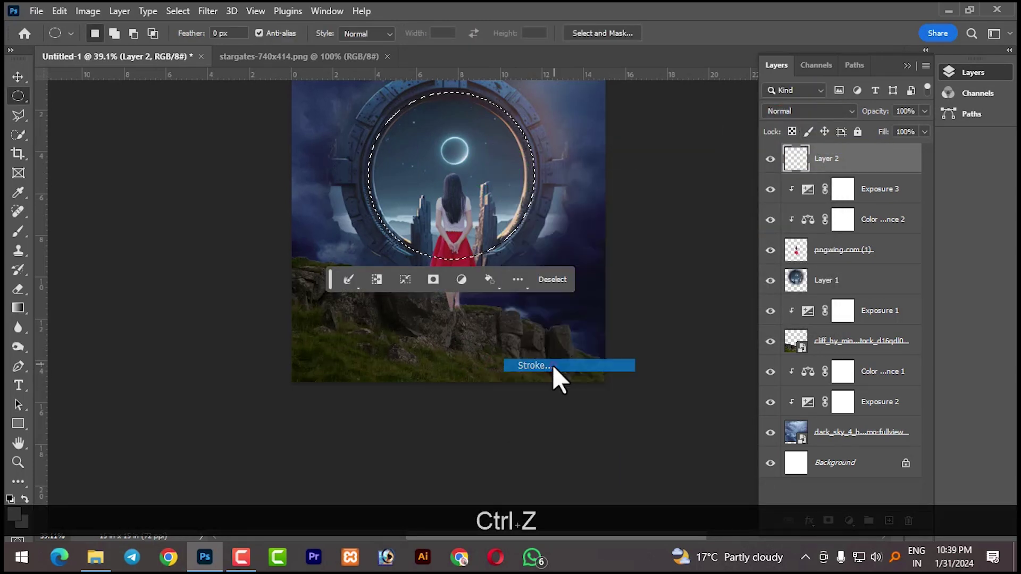
pyautogui.click(553, 365)
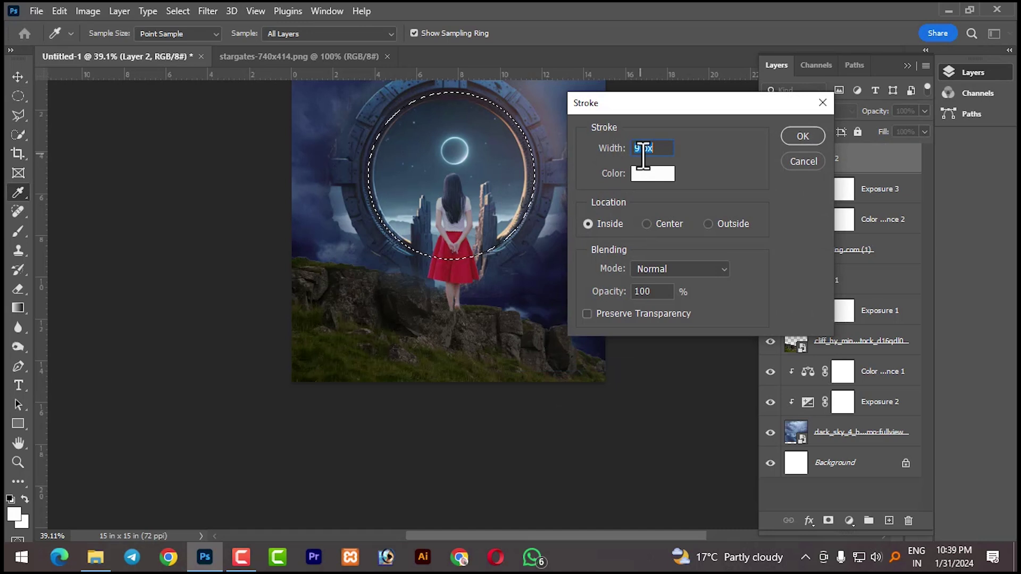
pyautogui.click(802, 136)
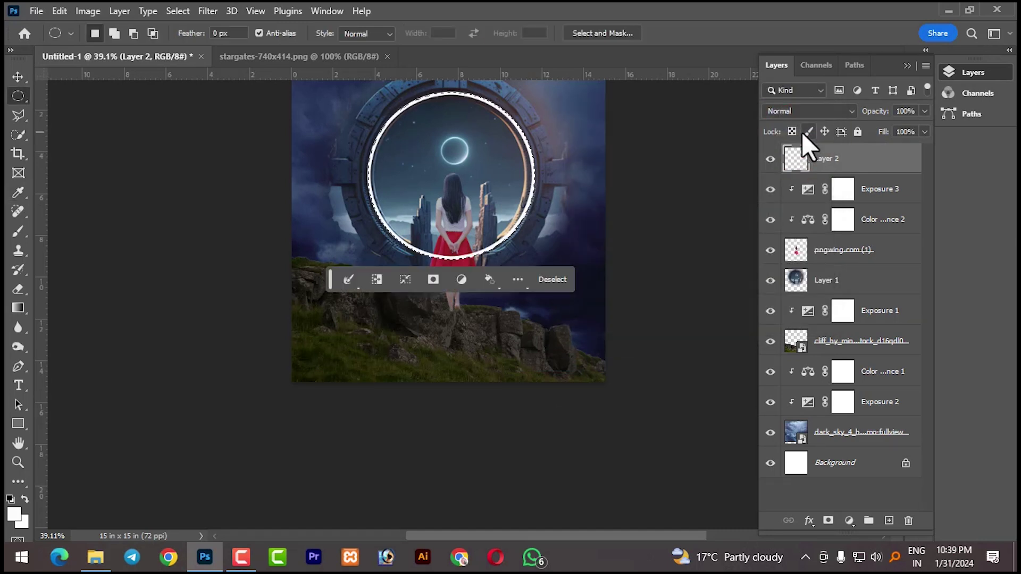
pyautogui.hotkey('ctrl', 'd')
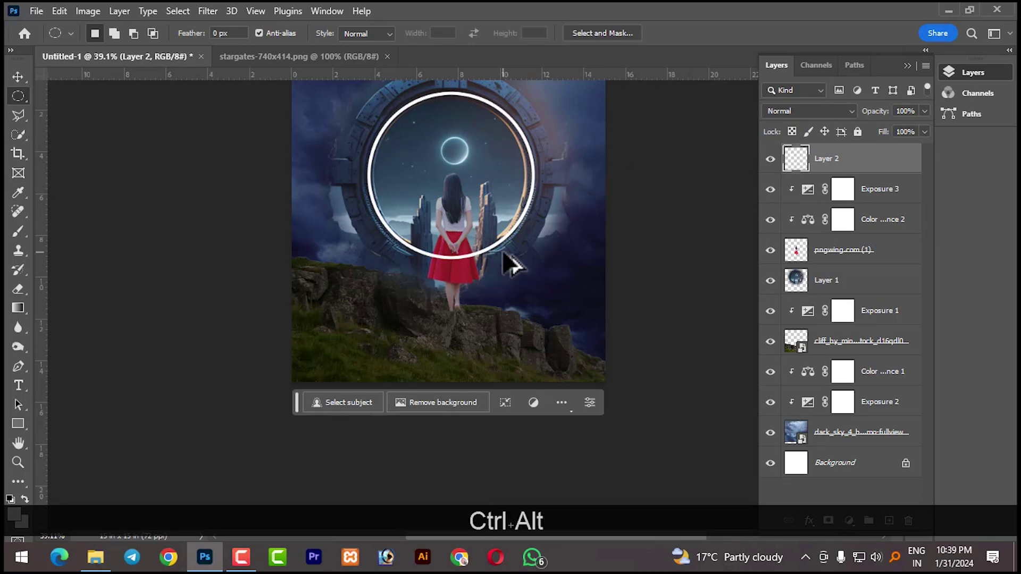
# Delete the lower arc of the white ring crossing the girl's skirt, using a rectangular selection between the stone pillars, and deselect.
pyautogui.scroll(3, 510, 264)
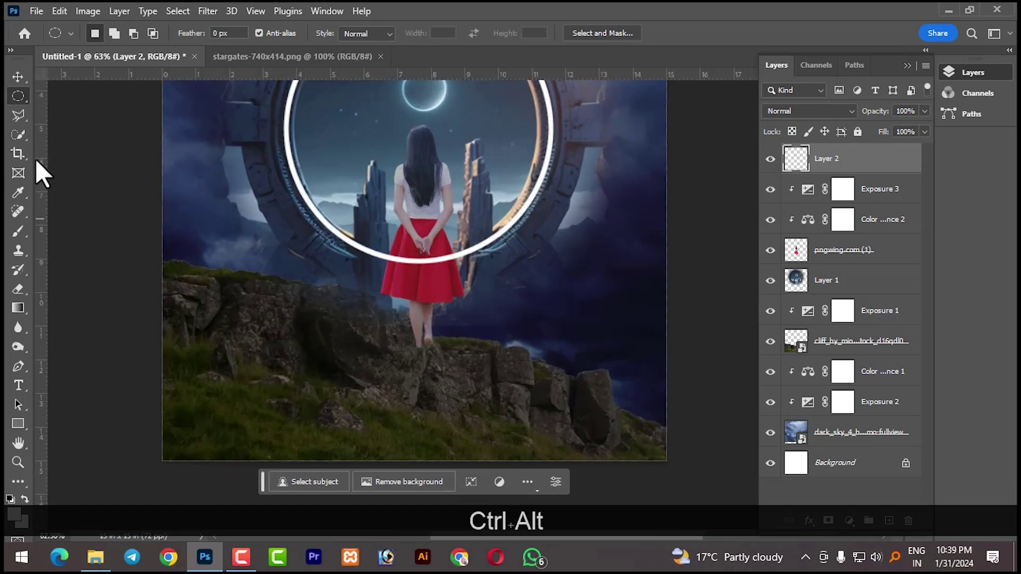
pyautogui.rightClick(17, 95)
pyautogui.click(106, 98)
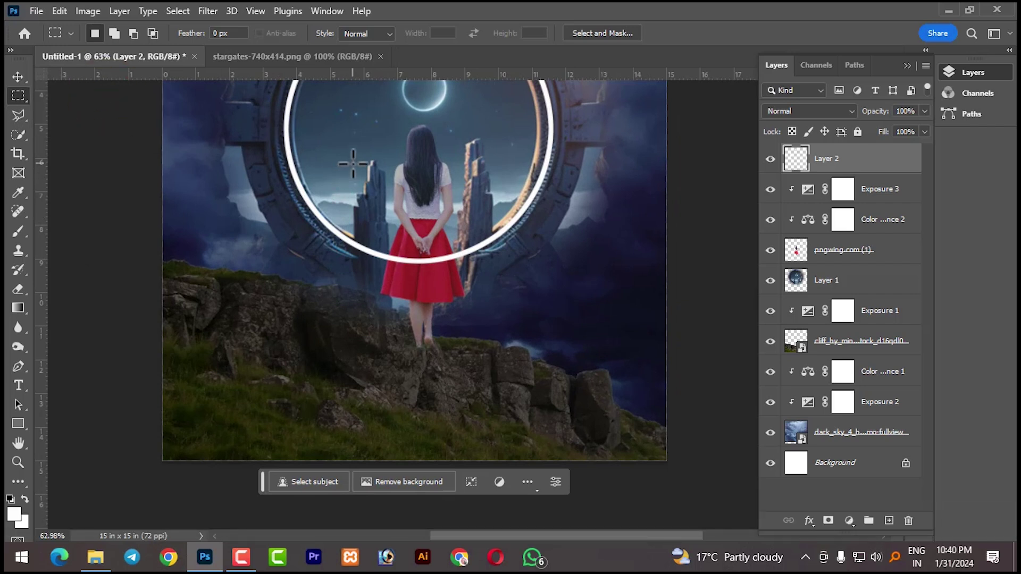
pyautogui.moveTo(352, 140); pyautogui.dragTo(492, 288)
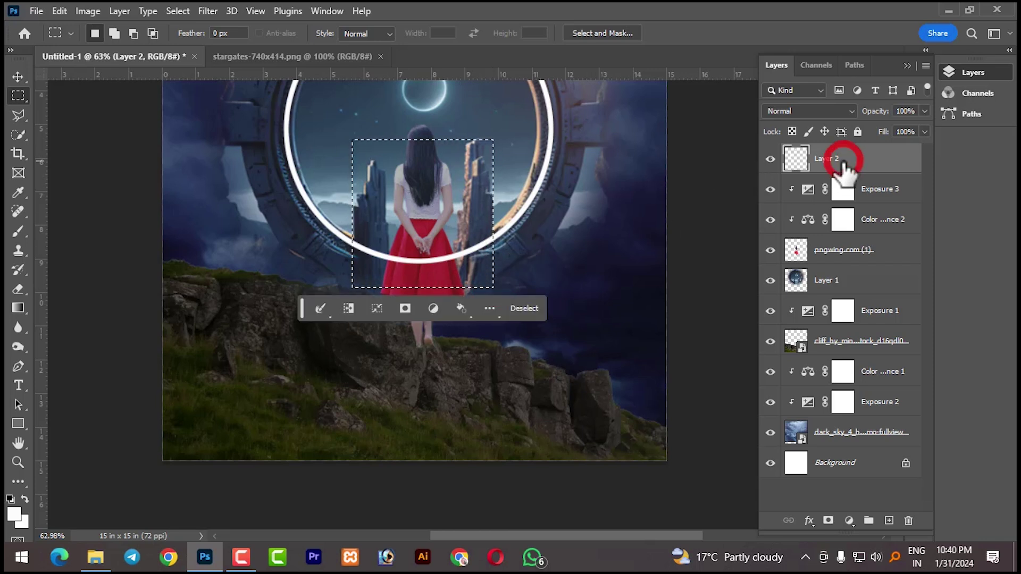
pyautogui.press('Delete')
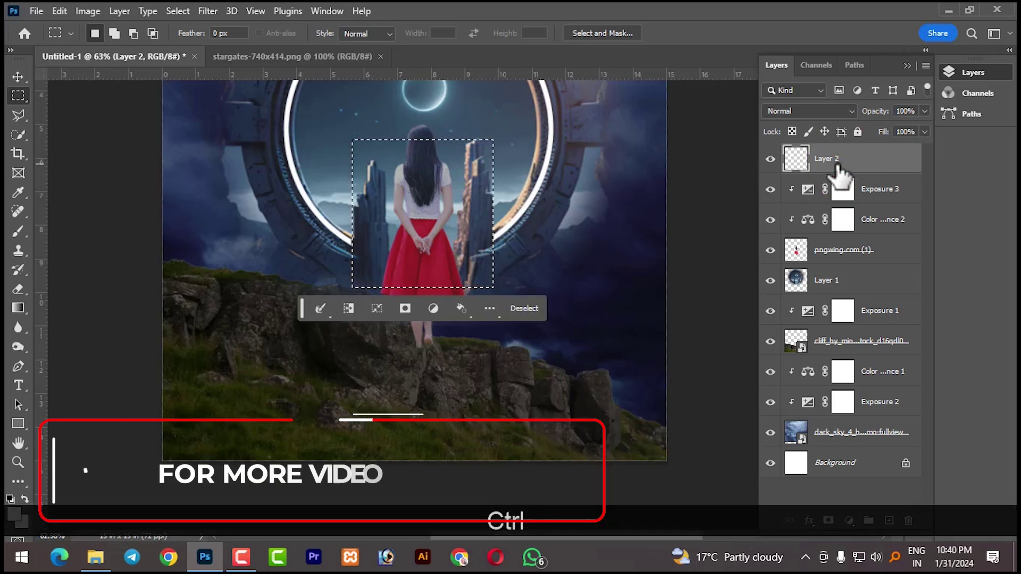
pyautogui.hotkey('ctrl', 'd')
pyautogui.scroll(3, 542, 243)
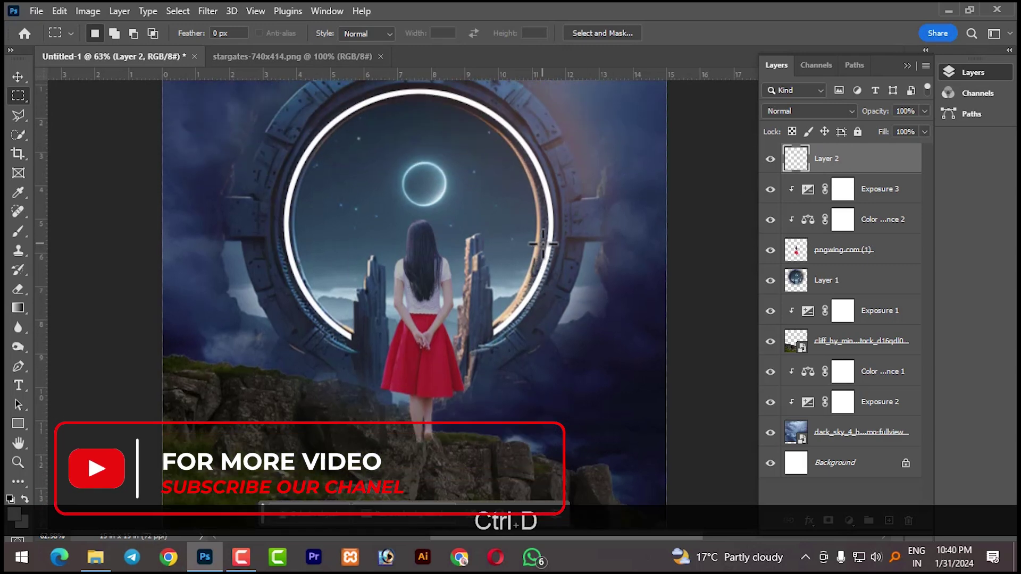
# Add an Outer Glow effect to the white ring's layer in Screen mode at 100% opacity with a bright blue colour.
pyautogui.click(18, 76)
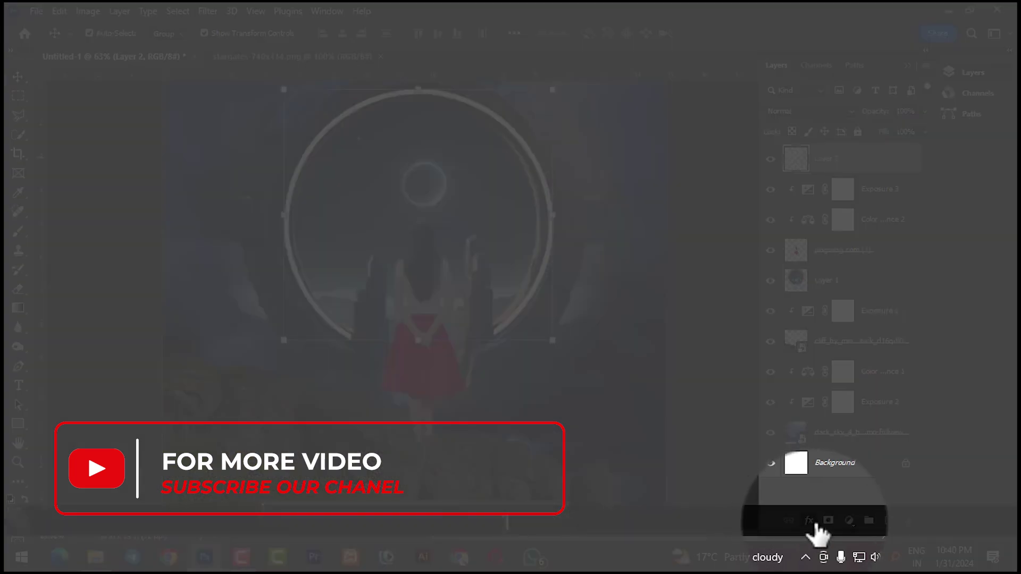
pyautogui.click(810, 521)
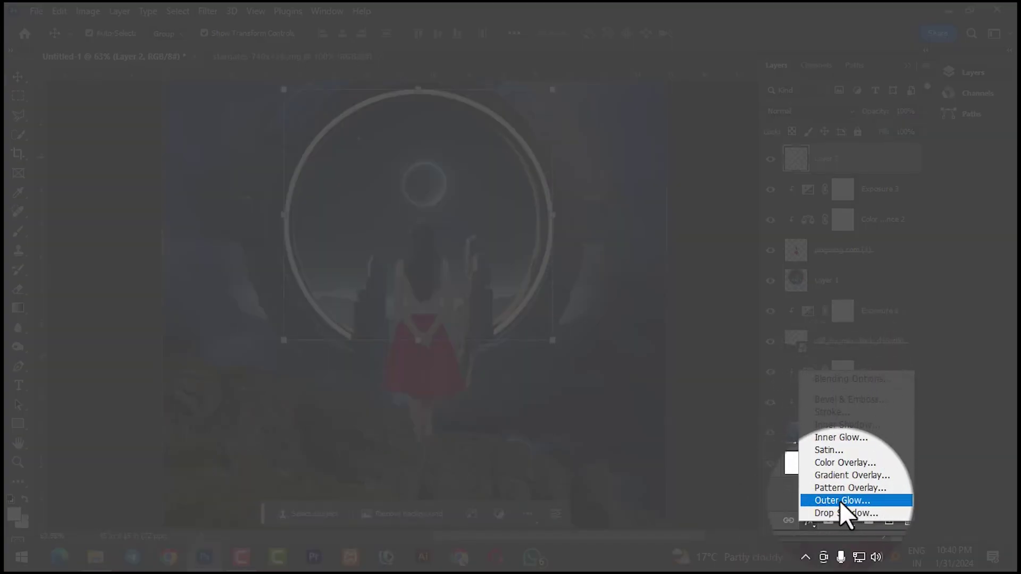
pyautogui.press('Escape')
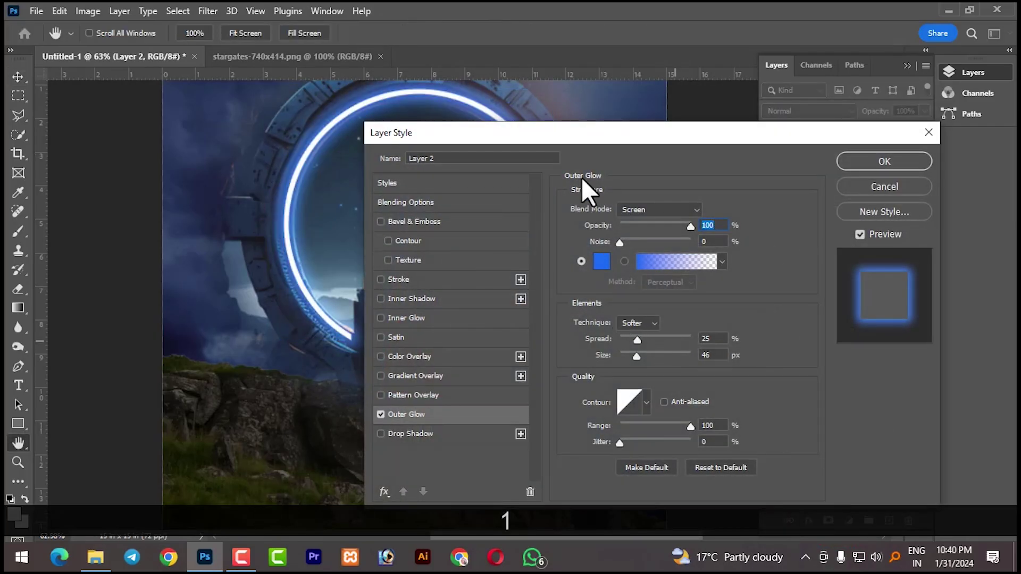
pyautogui.moveTo(605, 131); pyautogui.dragTo(687, 78)
pyautogui.click(683, 210)
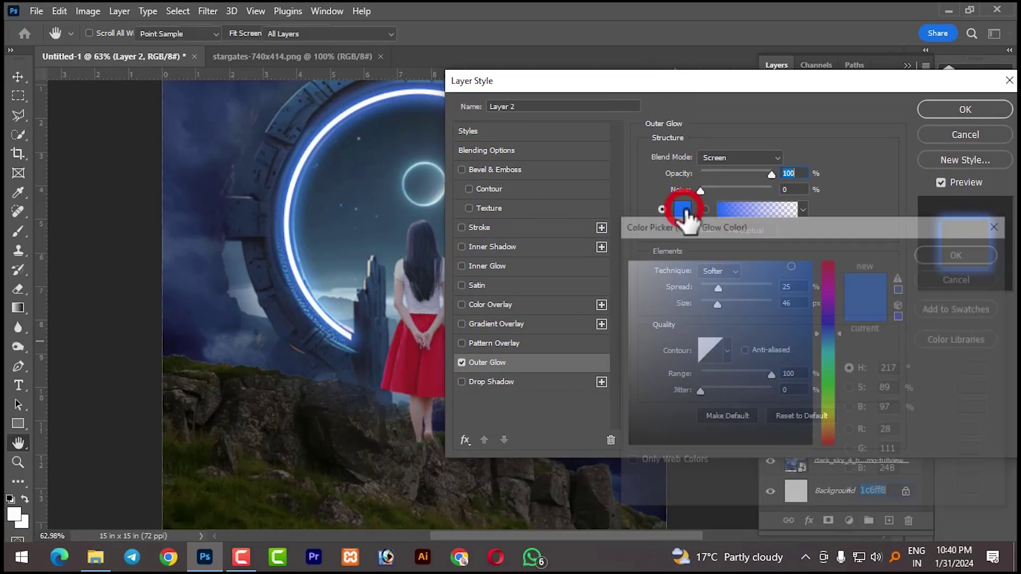
pyautogui.click(793, 264)
pyautogui.click(954, 248)
# Set the ring's outer glow to 30% spread, 54 px size and 4% jitter, and apply the layer style.
pyautogui.moveTo(669, 88); pyautogui.dragTo(781, 70)
pyautogui.moveTo(833, 273); pyautogui.dragTo(834, 292)
pyautogui.moveTo(815, 376); pyautogui.dragTo(814, 375)
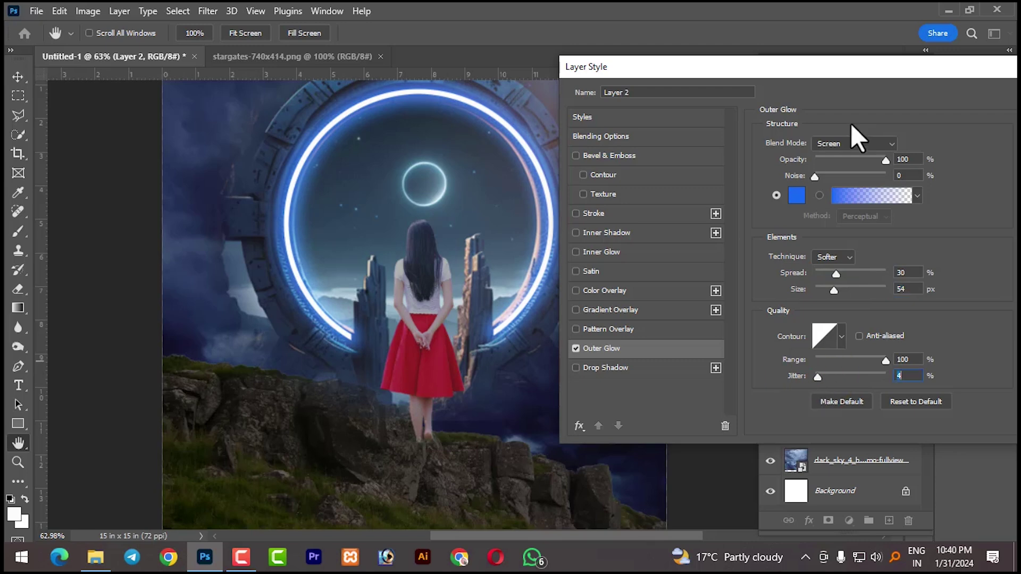
pyautogui.moveTo(846, 66); pyautogui.dragTo(631, 79)
pyautogui.click(876, 106)
# On Layer 2, outline the lower outer edge of the left stone pillar with a thin Polygonal Lasso selection beside the ring's end.
pyautogui.press('v')
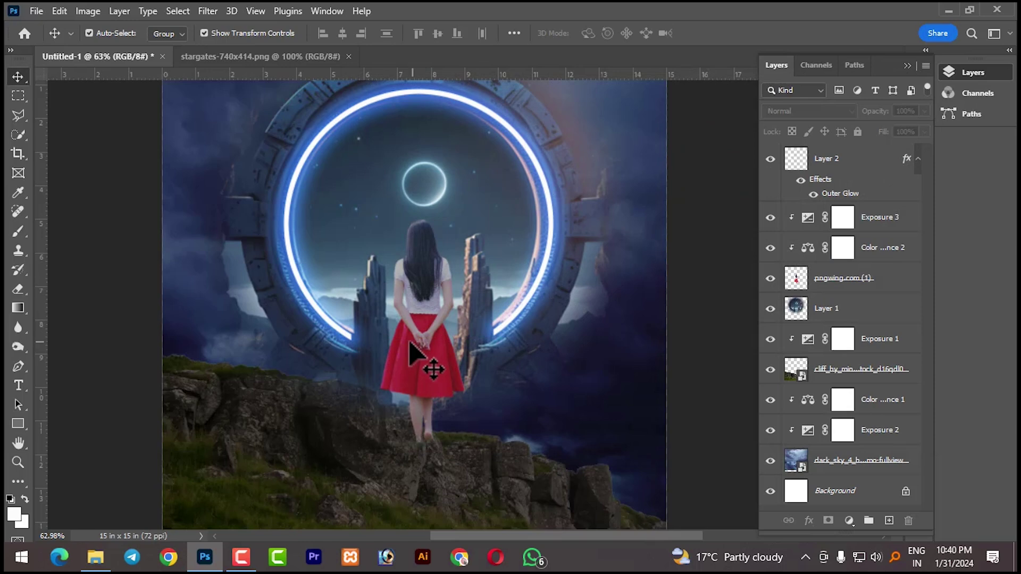
pyautogui.click(822, 162)
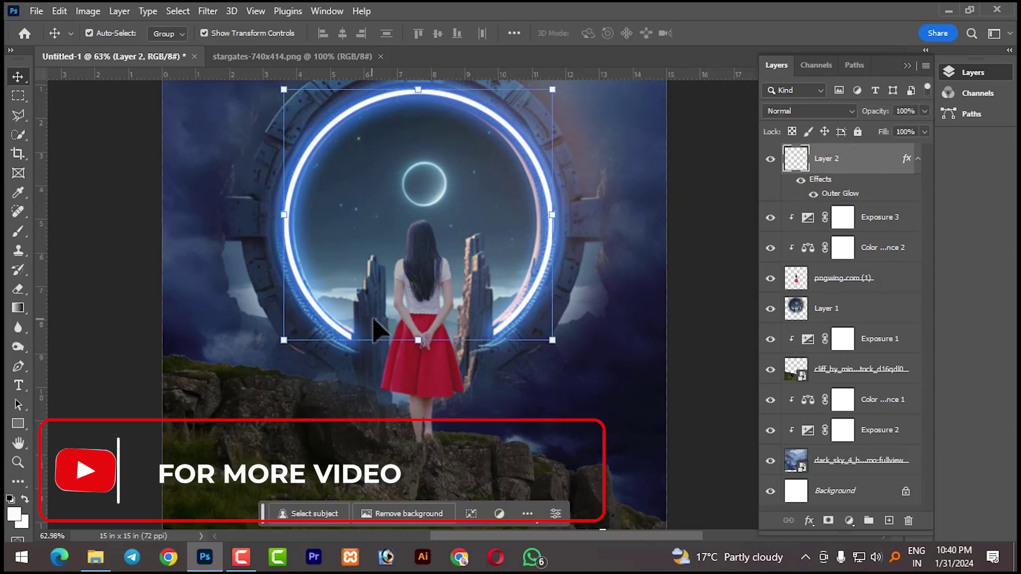
pyautogui.scroll(2, 375, 319)
pyautogui.scroll(1, 375, 315)
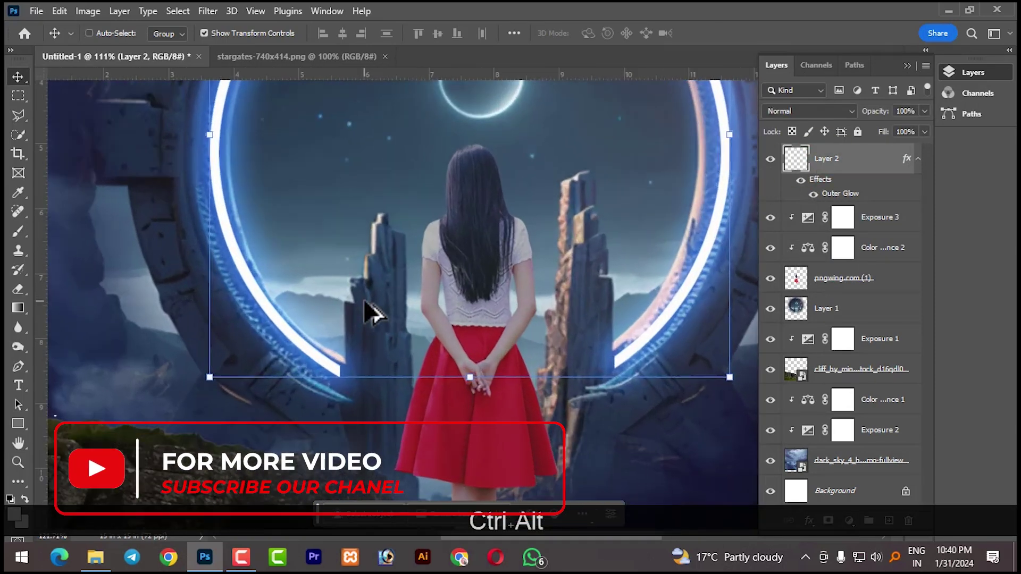
pyautogui.rightClick(14, 116)
pyautogui.click(79, 125)
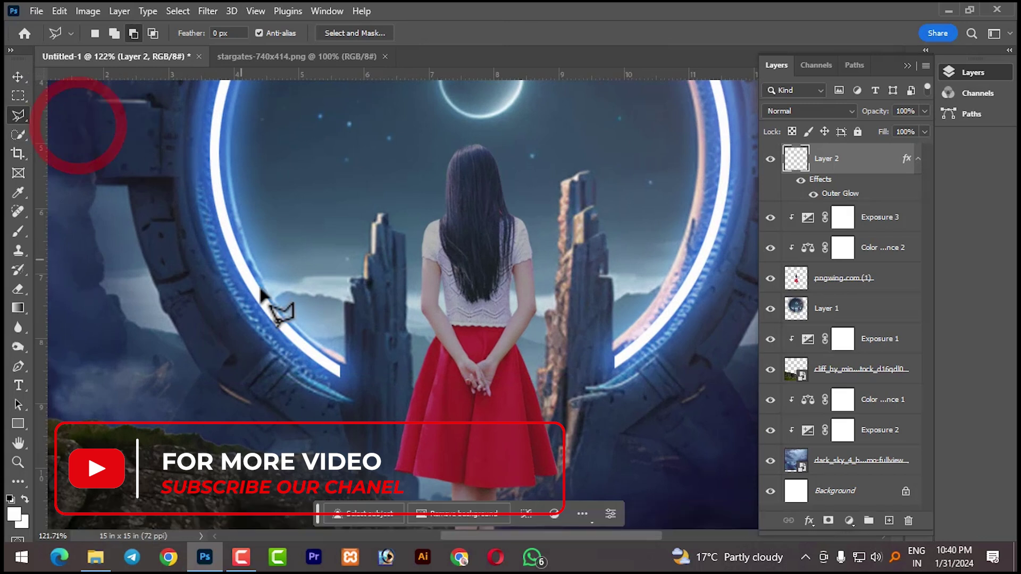
pyautogui.click(340, 373)
pyautogui.click(345, 304)
pyautogui.click(353, 376)
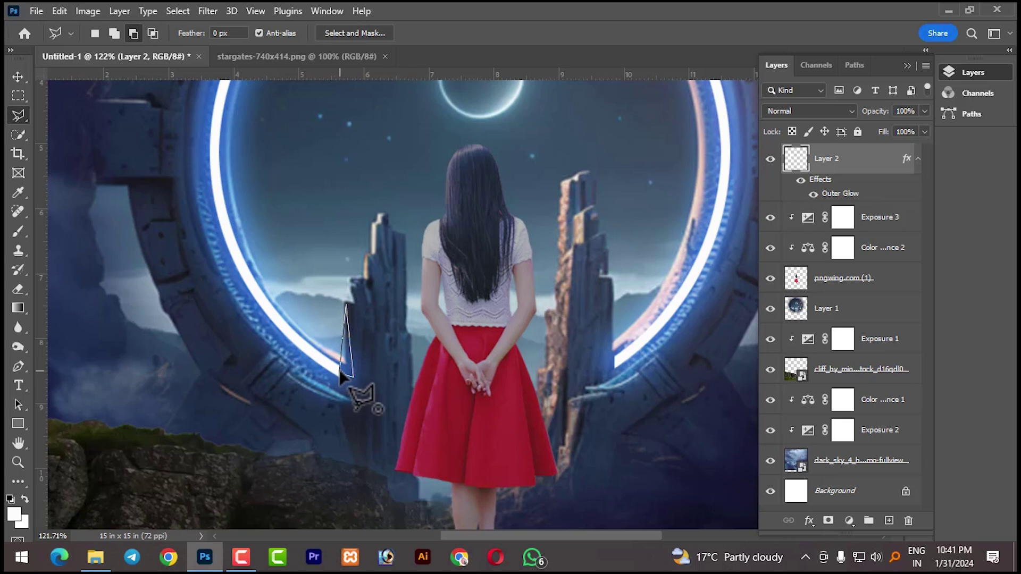
pyautogui.click(339, 369)
# Extend the selection with narrow added strips up the outer edge of the left stone pillar to its tip.
pyautogui.keyDown('shift'); pyautogui.click(355, 278); pyautogui.keyUp('shift')
pyautogui.click(360, 304)
pyautogui.click(346, 304)
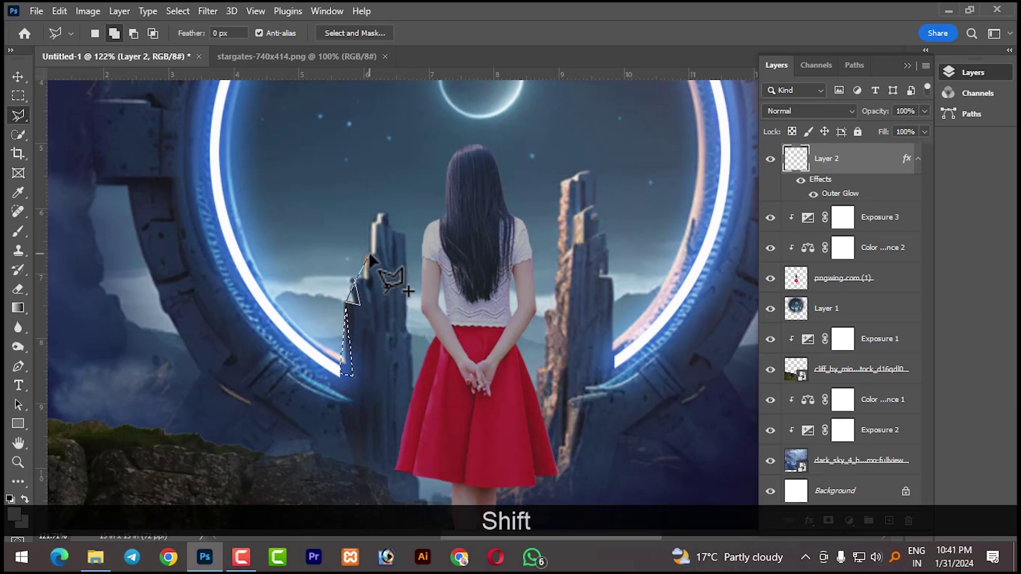
pyautogui.click(367, 255)
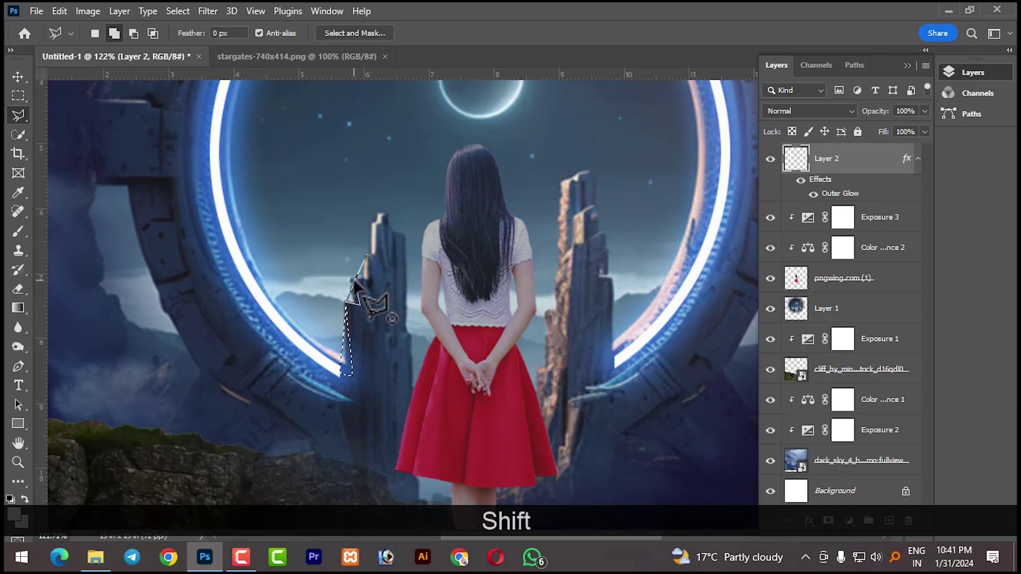
pyautogui.click(354, 279)
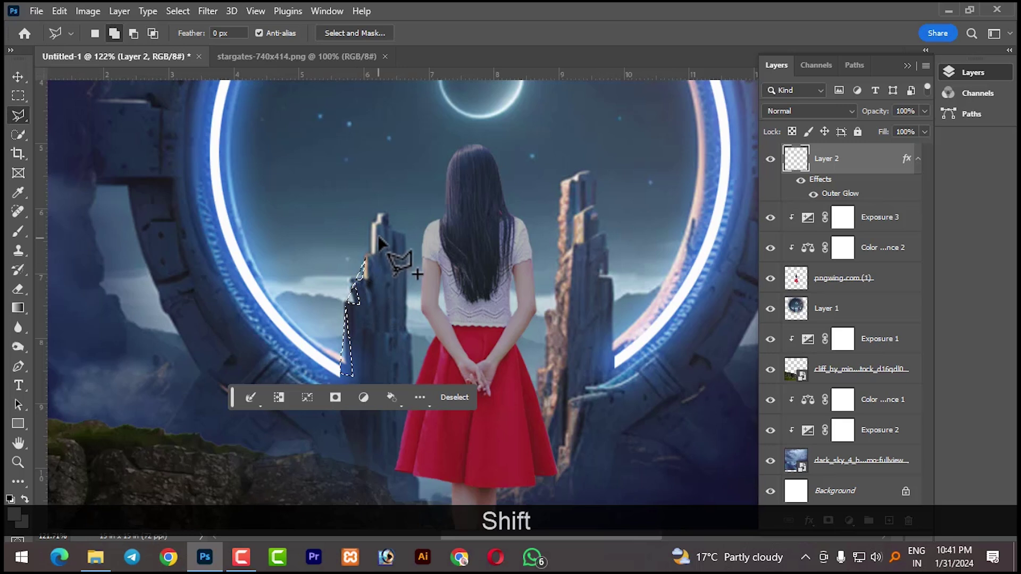
pyautogui.click(378, 234)
pyautogui.click(366, 255)
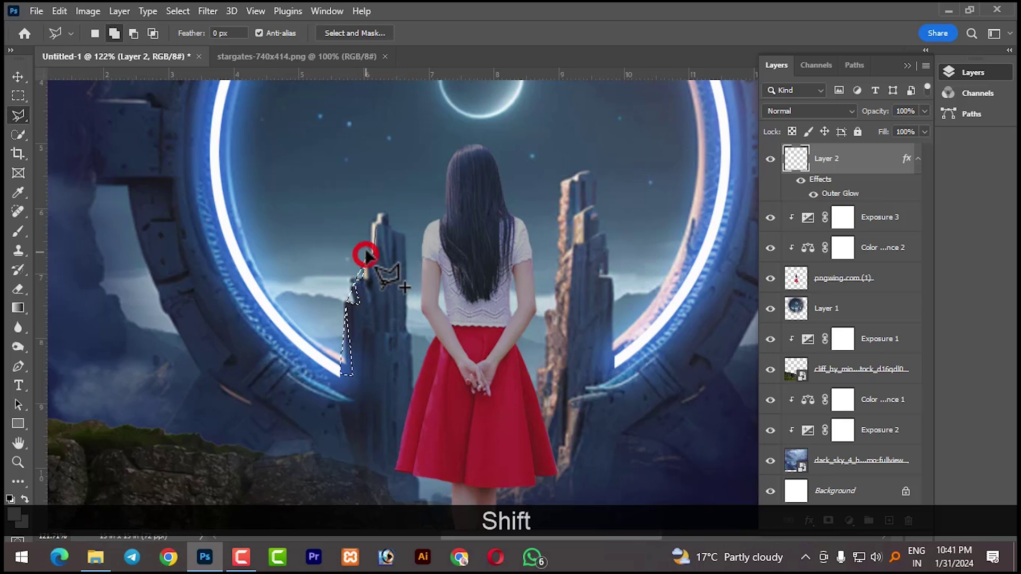
pyautogui.click(375, 226)
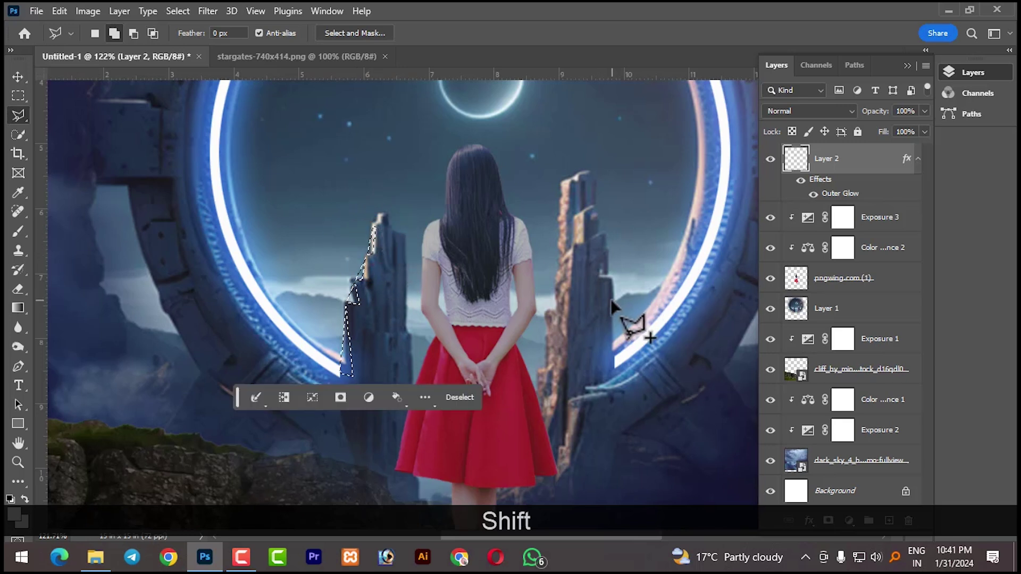
# Add the outer edge of the right stone pillar to the selection in narrow polygonal strips, from the ring's end to the upper ledge.
pyautogui.click(601, 277)
pyautogui.click(610, 279)
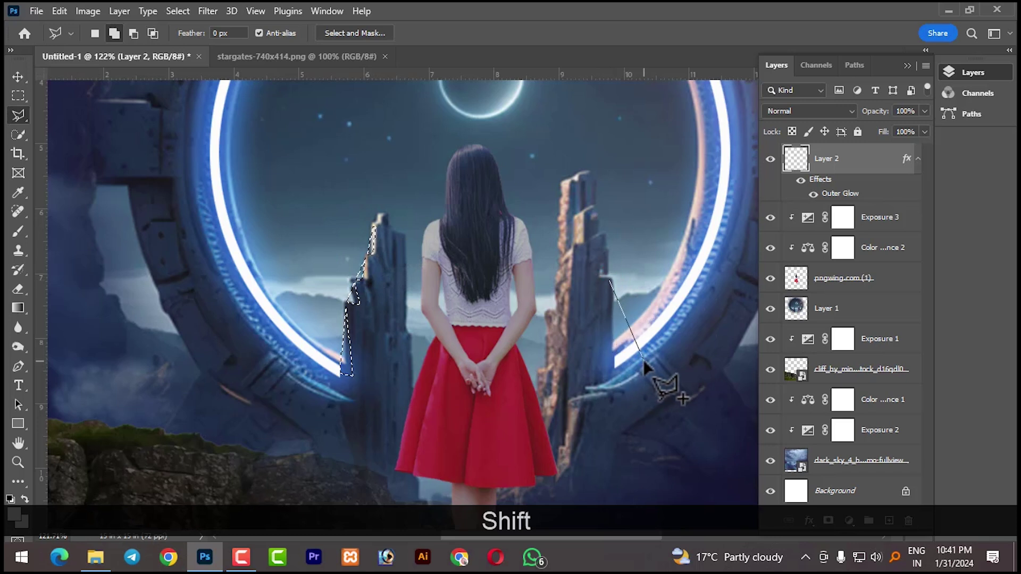
pyautogui.click(615, 366)
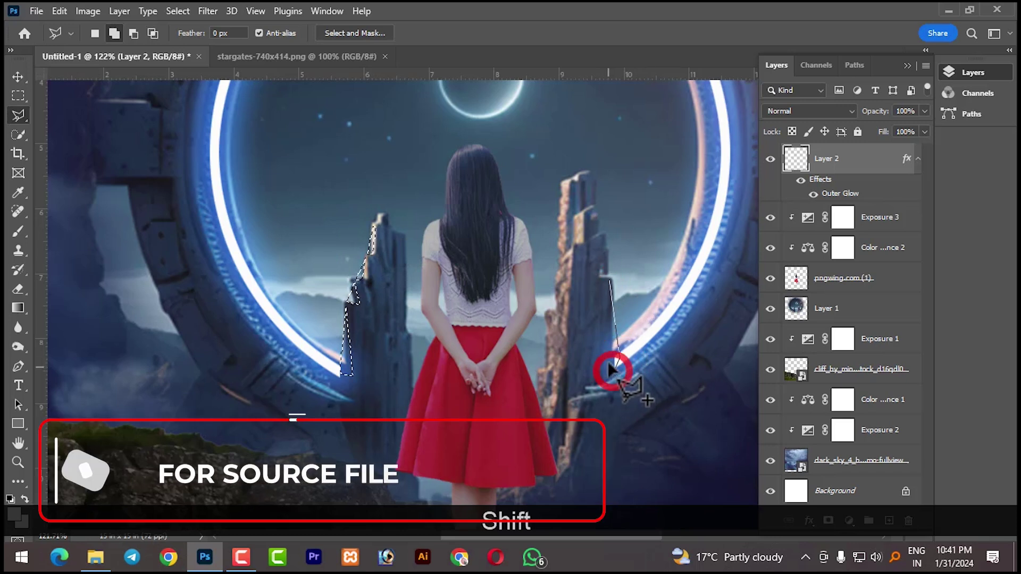
pyautogui.keyDown('shift'); pyautogui.click(606, 270); pyautogui.keyUp('shift')
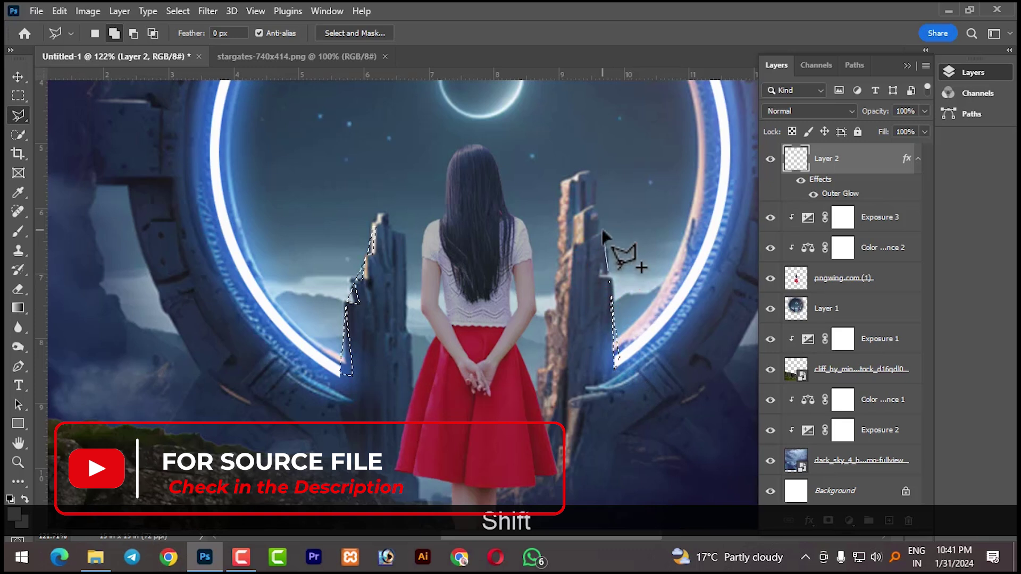
pyautogui.click(605, 273)
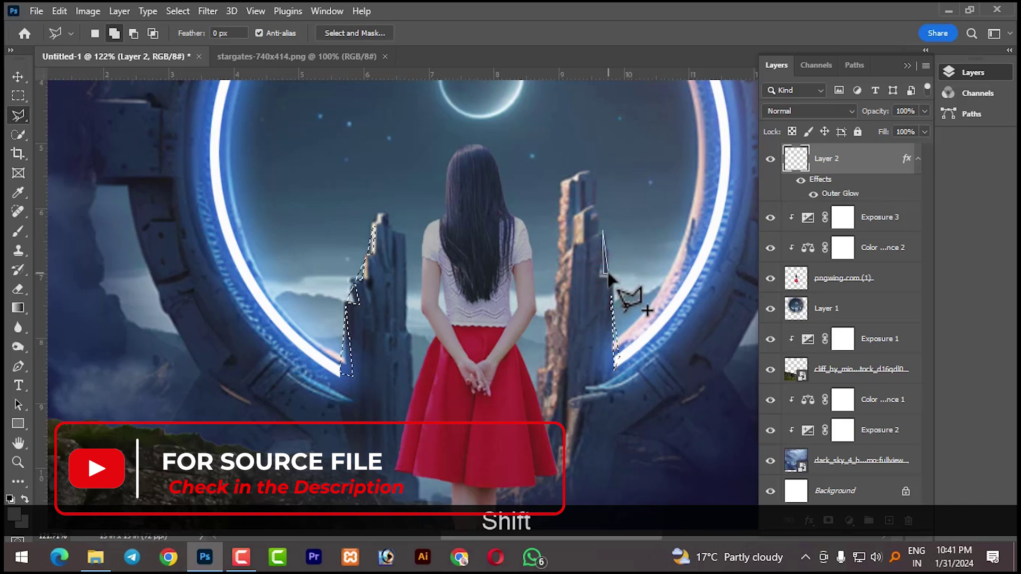
pyautogui.keyDown('shift'); pyautogui.click(591, 201); pyautogui.keyUp('shift')
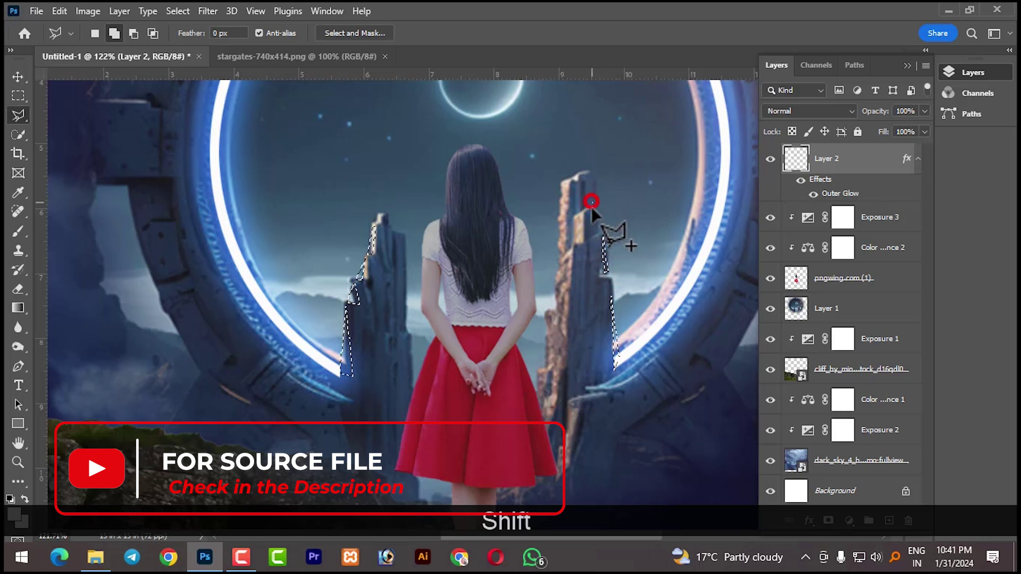
pyautogui.click(593, 235)
pyautogui.click(593, 201)
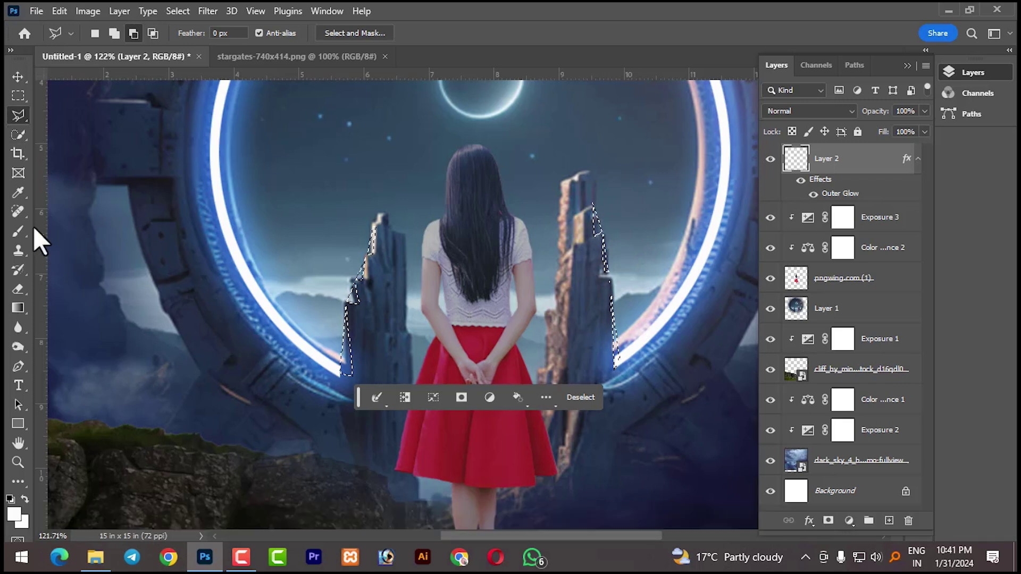
# Set up a white Soft Round brush at 45 px size, 0% hardness, 1% opacity and 4% flow.
pyautogui.click(18, 231)
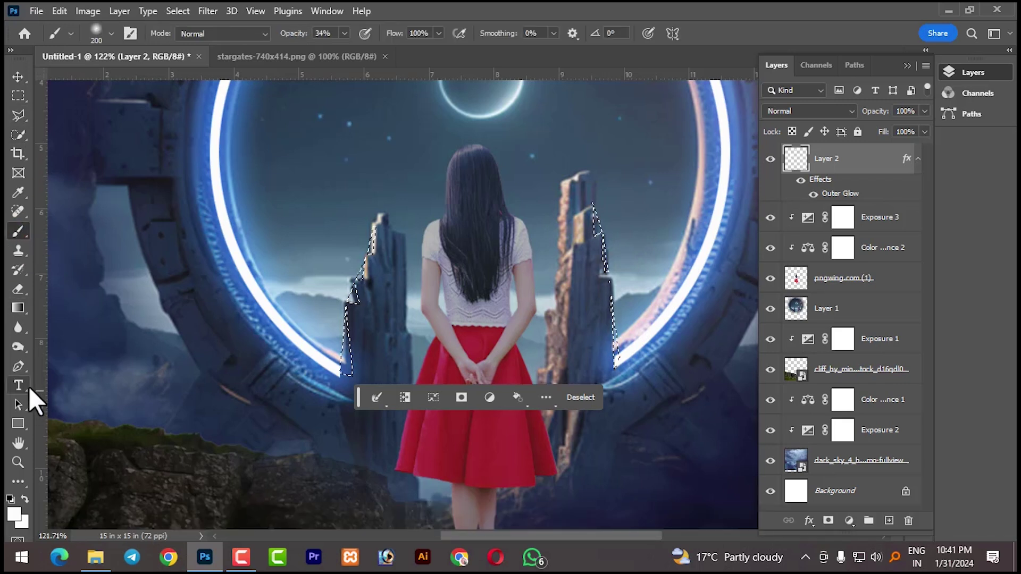
pyautogui.moveTo(439, 33)
pyautogui.mouseDown()
pyautogui.moveTo(436, 49)
pyautogui.moveTo(379, 69)
pyautogui.moveTo(319, 50)
pyautogui.mouseUp()
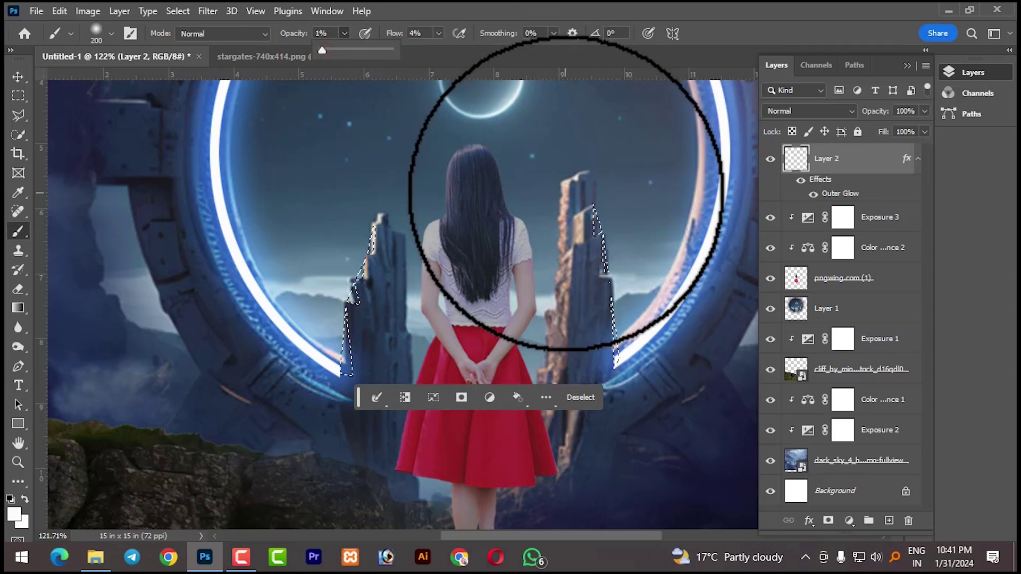
pyautogui.rightClick(565, 194)
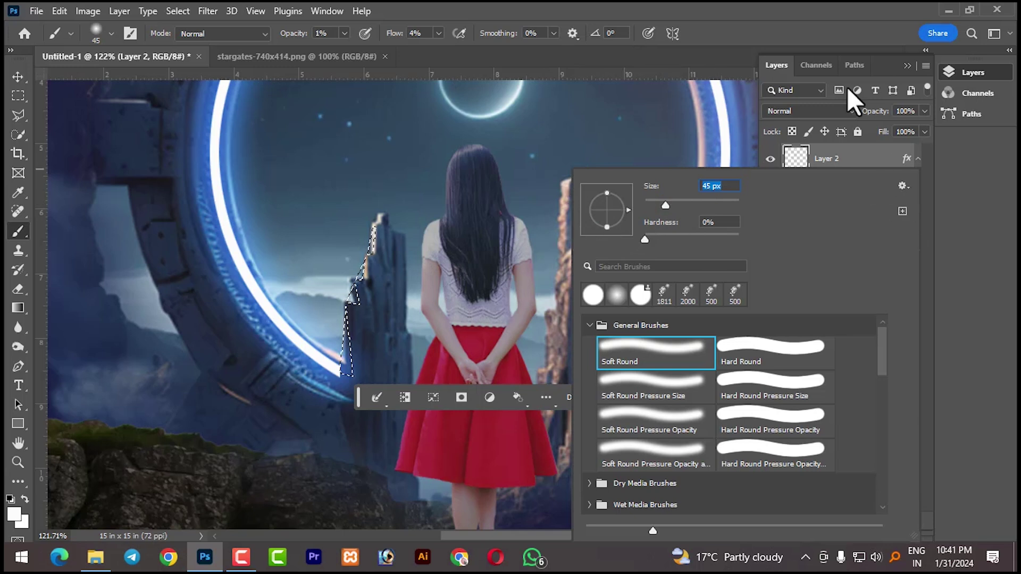
pyautogui.press('Return')
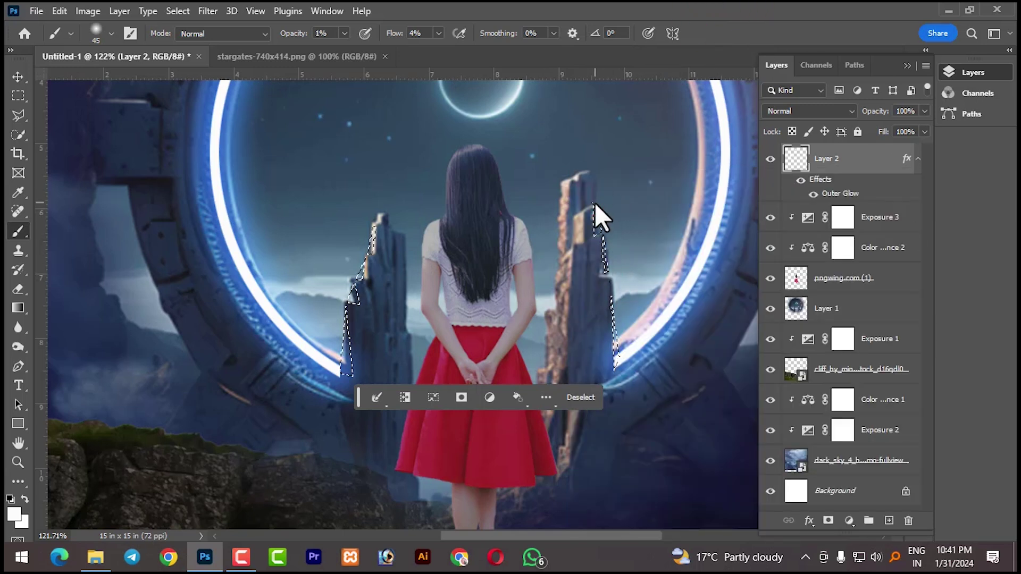
# Paint faint white light along the selected outer edges of both stone pillars on Layer 2, and deselect.
pyautogui.moveTo(595, 202); pyautogui.dragTo(608, 318)
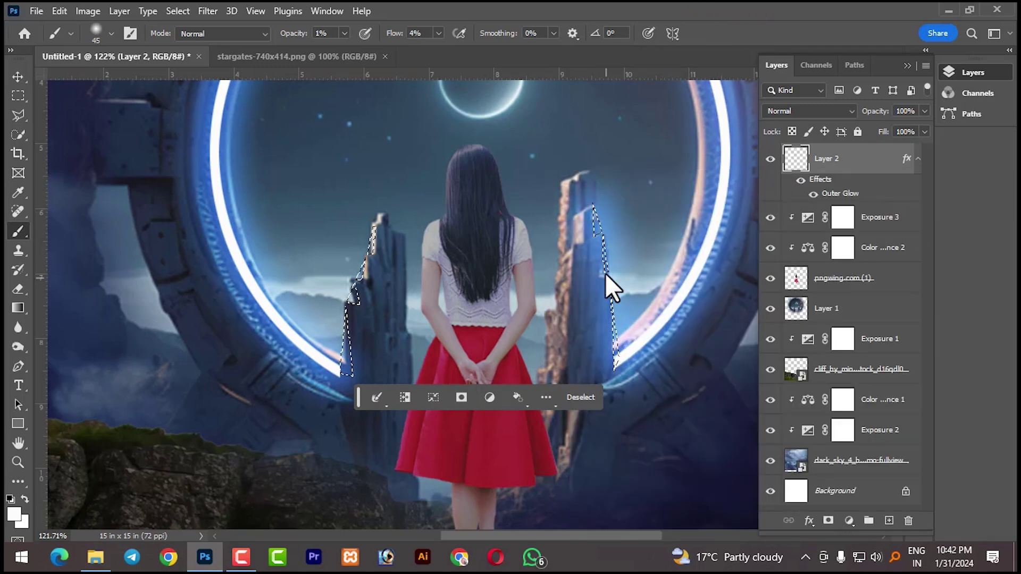
pyautogui.moveTo(371, 233); pyautogui.dragTo(347, 312)
pyautogui.moveTo(340, 357)
pyautogui.mouseDown()
pyautogui.moveTo(369, 226)
pyautogui.moveTo(333, 344)
pyautogui.moveTo(339, 370)
pyautogui.mouseUp()
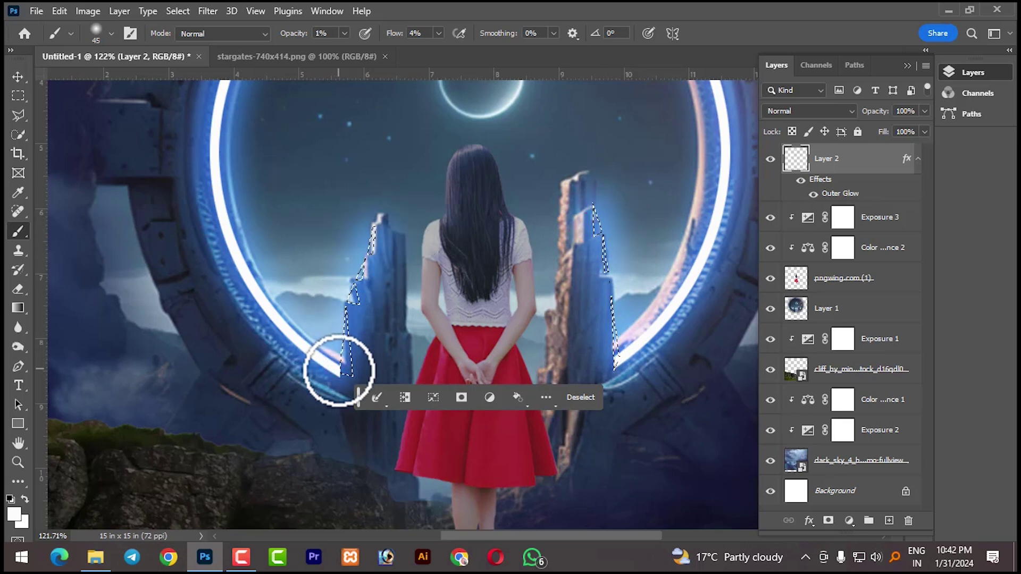
pyautogui.hotkey('ctrl', 'd')
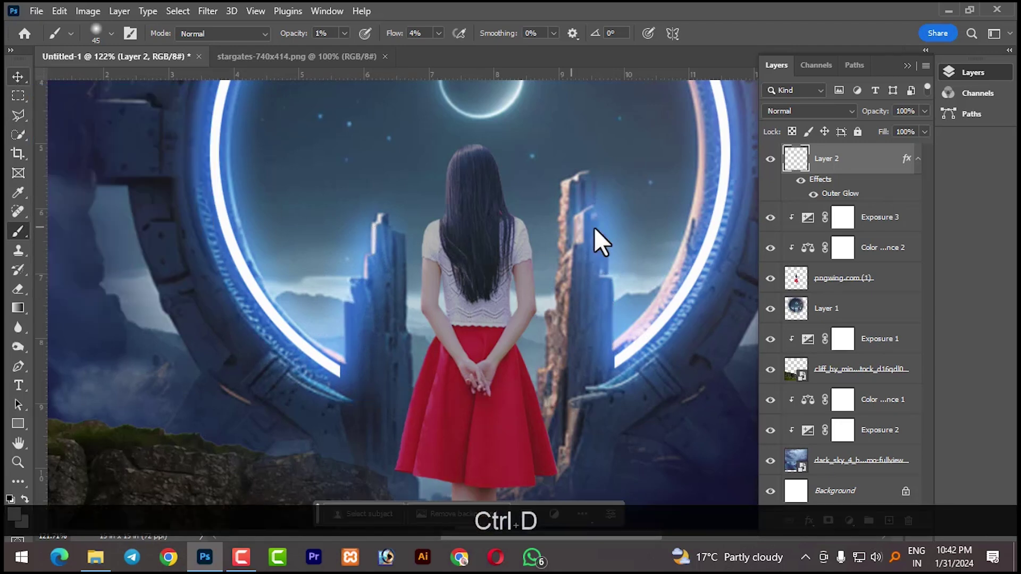
# Target the layer mask of Exposure 3 and set the black brush to 35% opacity and 27% flow.
pyautogui.scroll(-8, 594, 227)
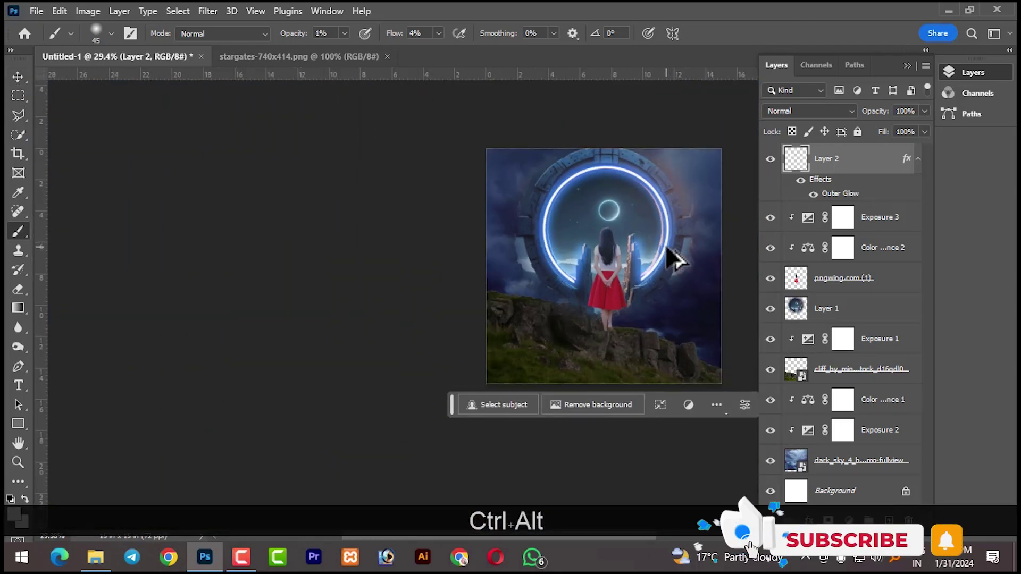
pyautogui.scroll(4, 674, 260)
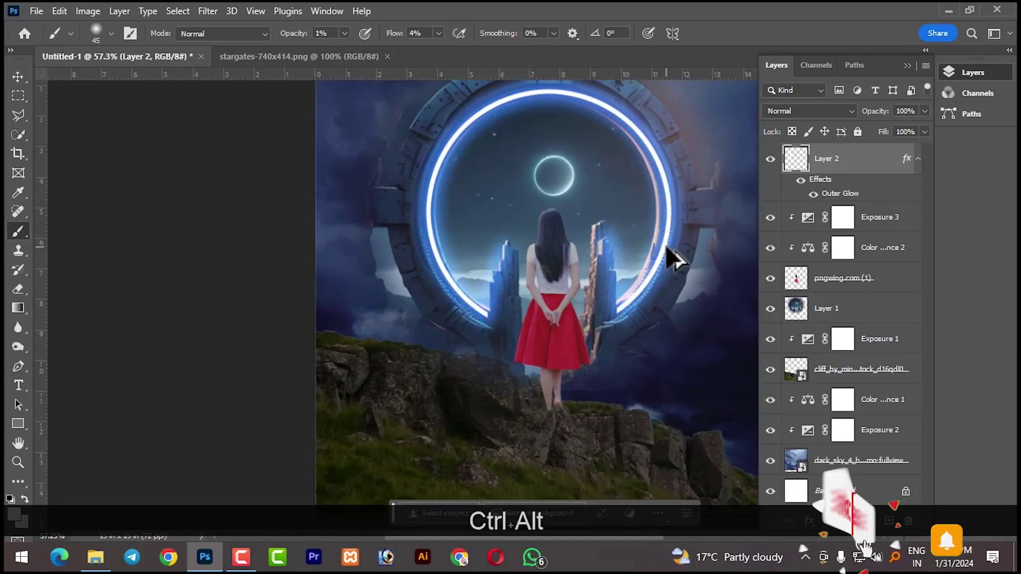
pyautogui.scroll(3, 675, 260)
pyautogui.click(839, 279)
pyautogui.click(844, 217)
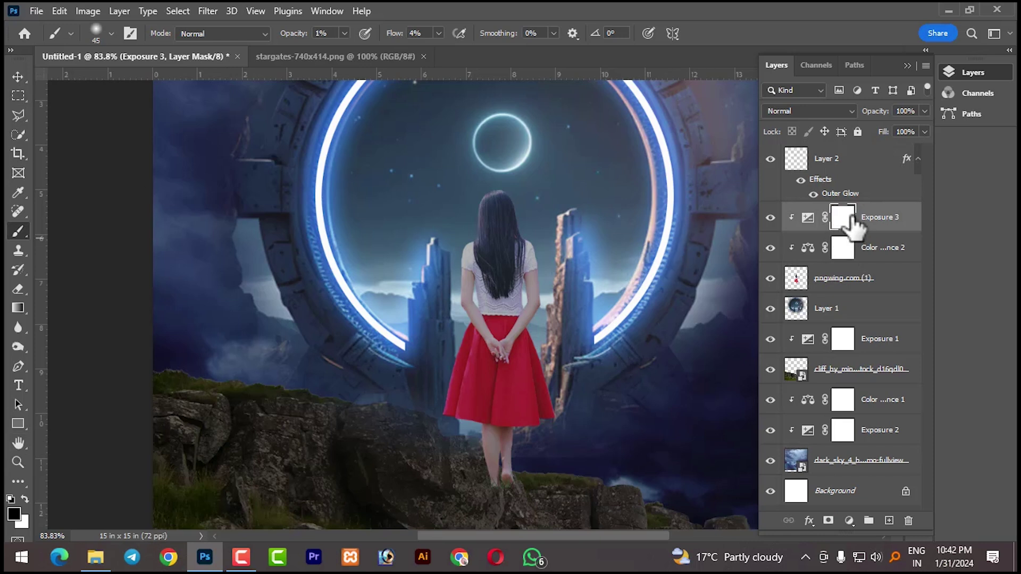
pyautogui.click(439, 34)
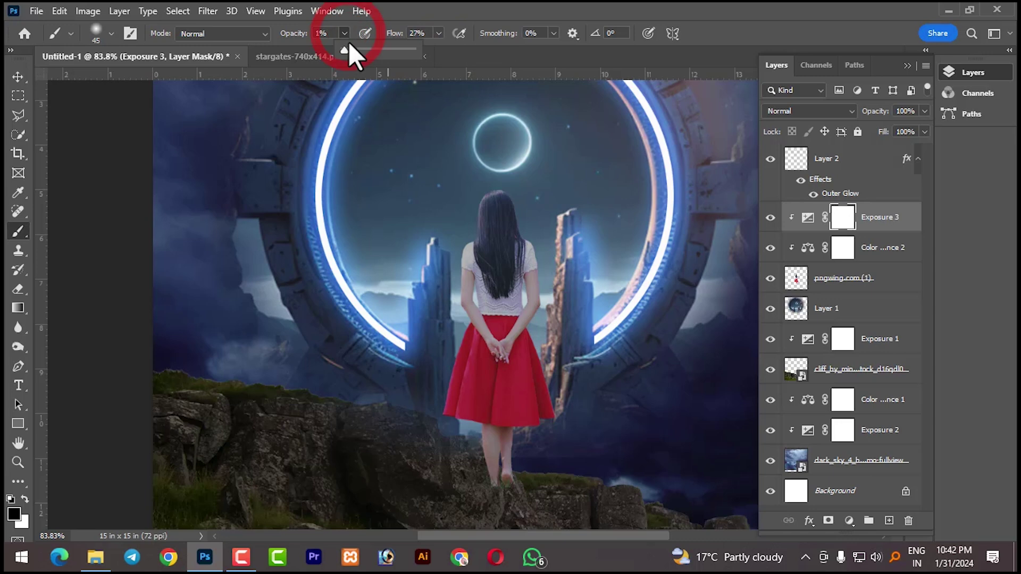
pyautogui.moveTo(380, 52); pyautogui.dragTo(368, 53)
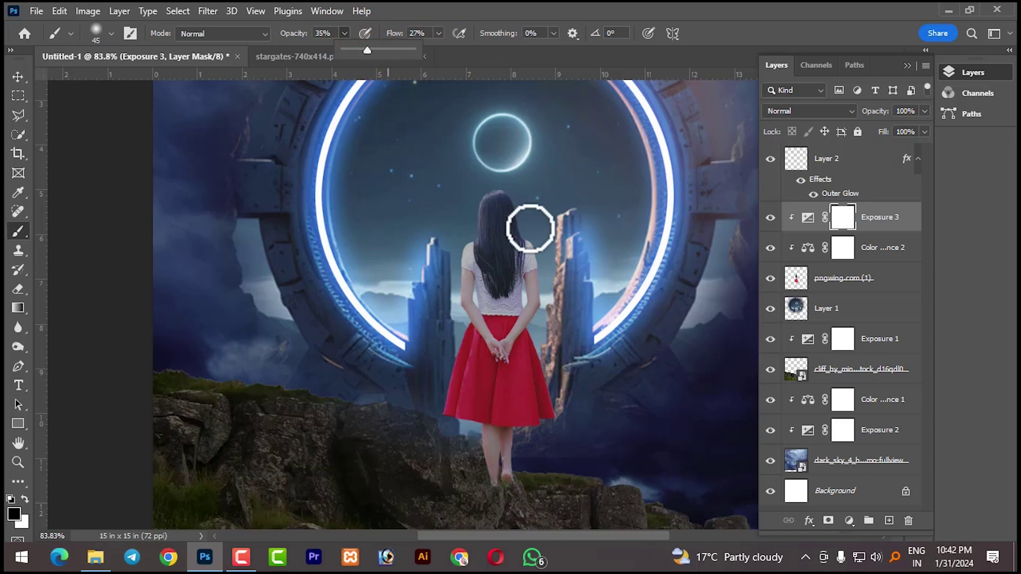
# Paint black on the Exposure 3 mask along the girl's right edge, from her hair and arm down to the skirt's hem.
pyautogui.scroll(3, 527, 230)
pyautogui.scroll(3, 526, 230)
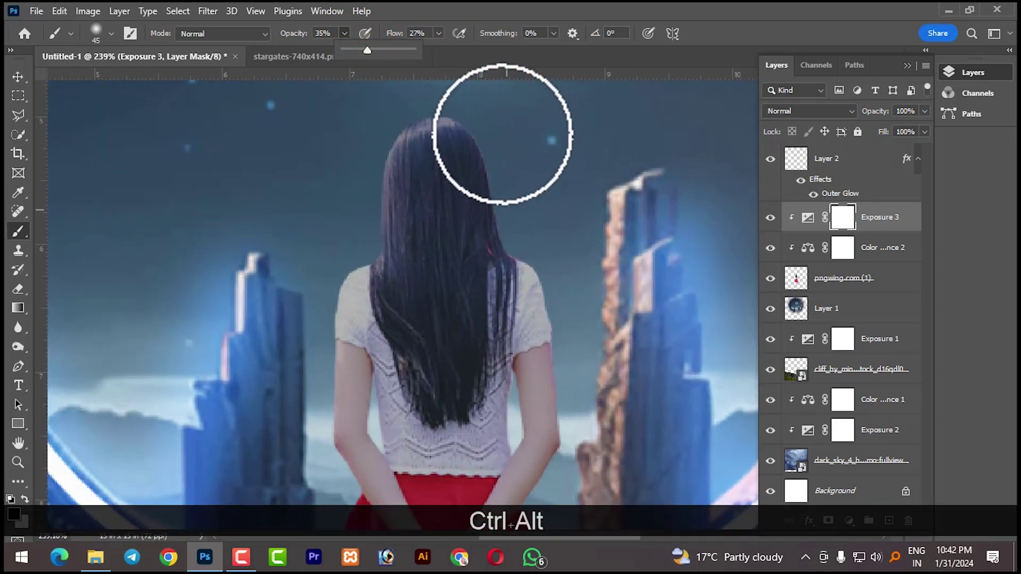
pyautogui.click(544, 235)
pyautogui.click(567, 392)
pyautogui.press('space')
pyautogui.moveTo(572, 293); pyautogui.dragTo(544, 121)
pyautogui.click(515, 358)
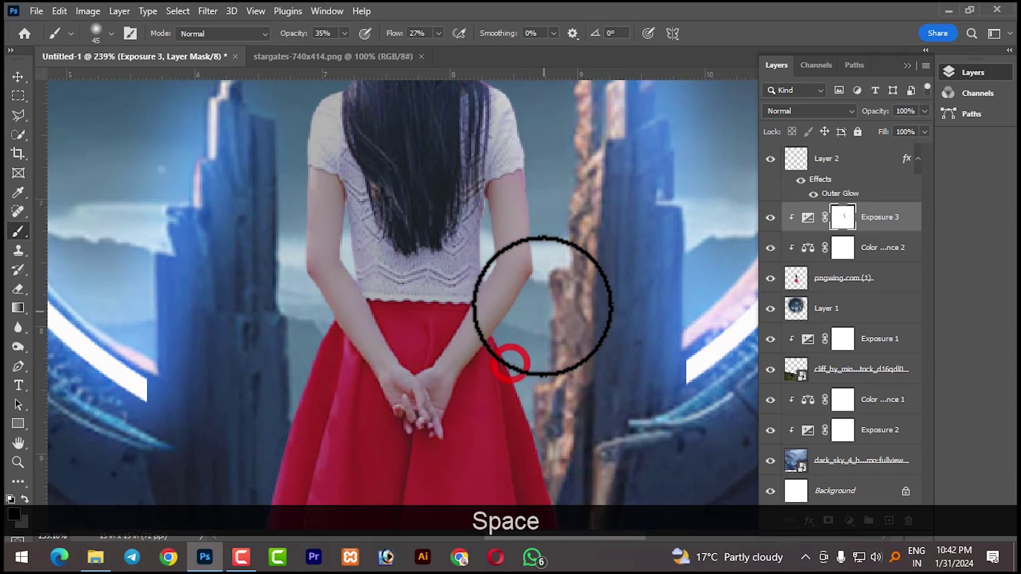
pyautogui.press('space')
pyautogui.moveTo(547, 355); pyautogui.dragTo(473, 260)
pyautogui.click(553, 432)
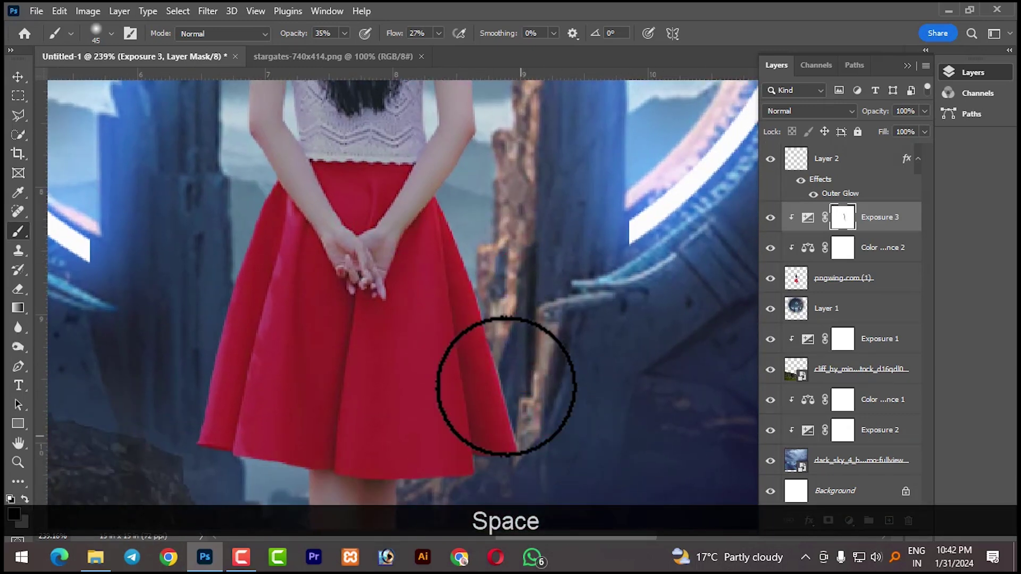
pyautogui.click(486, 406)
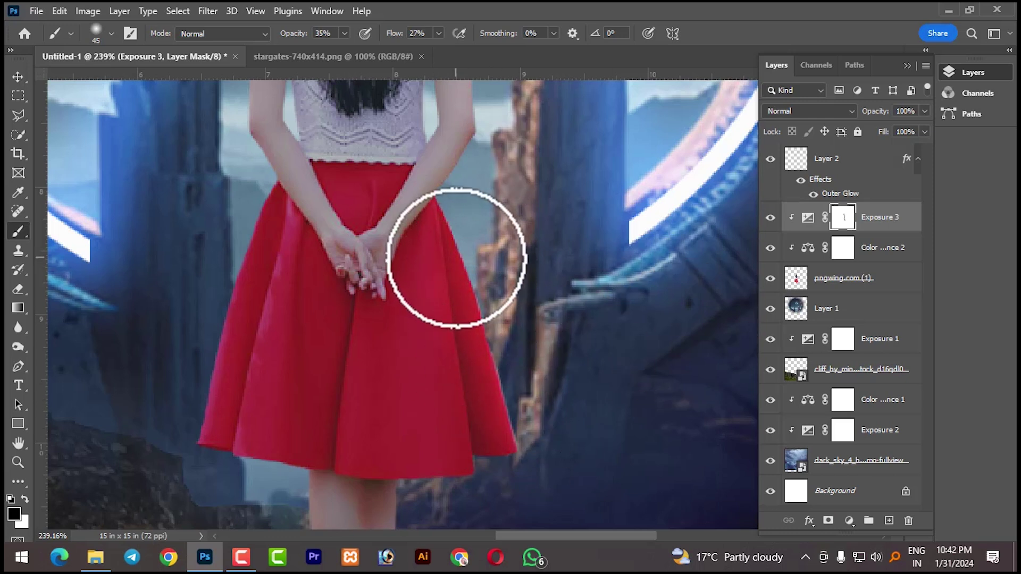
# Paint black on the Exposure 3 mask along the girl's left edge, from the skirt up her arm and shoulder to her hair.
pyautogui.moveTo(228, 292)
pyautogui.mouseDown()
pyautogui.moveTo(194, 444)
pyautogui.moveTo(255, 385)
pyautogui.mouseUp()
pyautogui.press('space')
pyautogui.moveTo(271, 246); pyautogui.dragTo(365, 477)
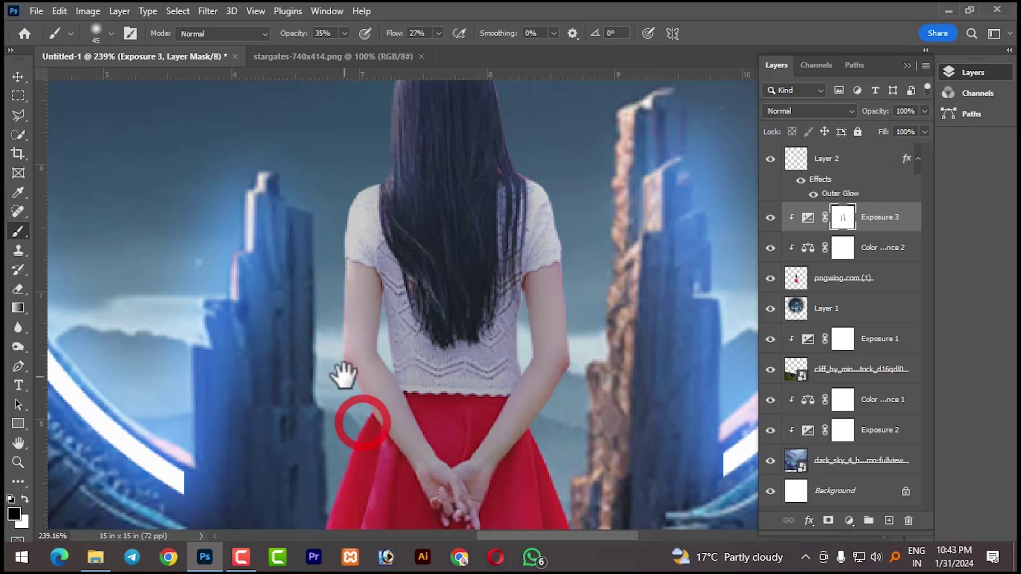
pyautogui.press('space')
pyautogui.moveTo(382, 243); pyautogui.dragTo(417, 383)
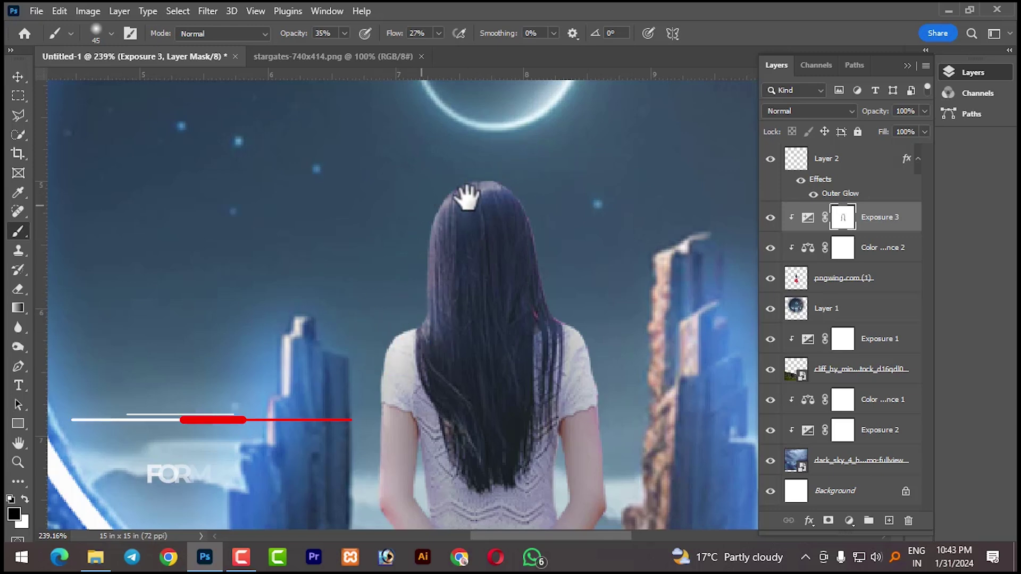
pyautogui.scroll(-1, 580, 306)
pyautogui.scroll(-10, 585, 308)
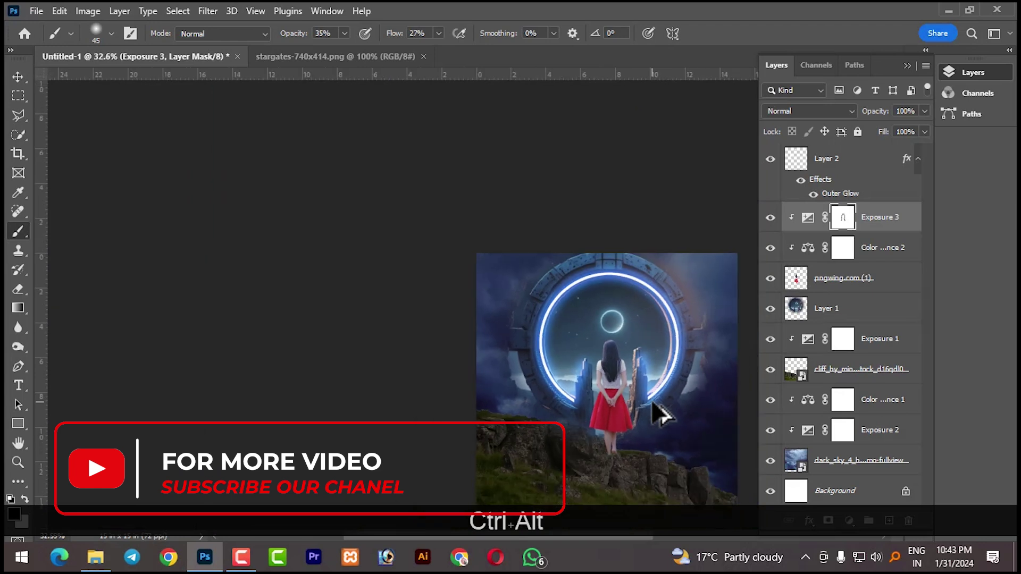
# Compare the girl with the Exposure 3 adjustment hidden and shown.
pyautogui.click(770, 218)
pyautogui.click(770, 218)
pyautogui.click(770, 218)
pyautogui.click(770, 218)
# Touch up the Exposure 3 mask with black along the girl's arm and hair edges, raising the brush flow to 88%.
pyautogui.scroll(6, 627, 417)
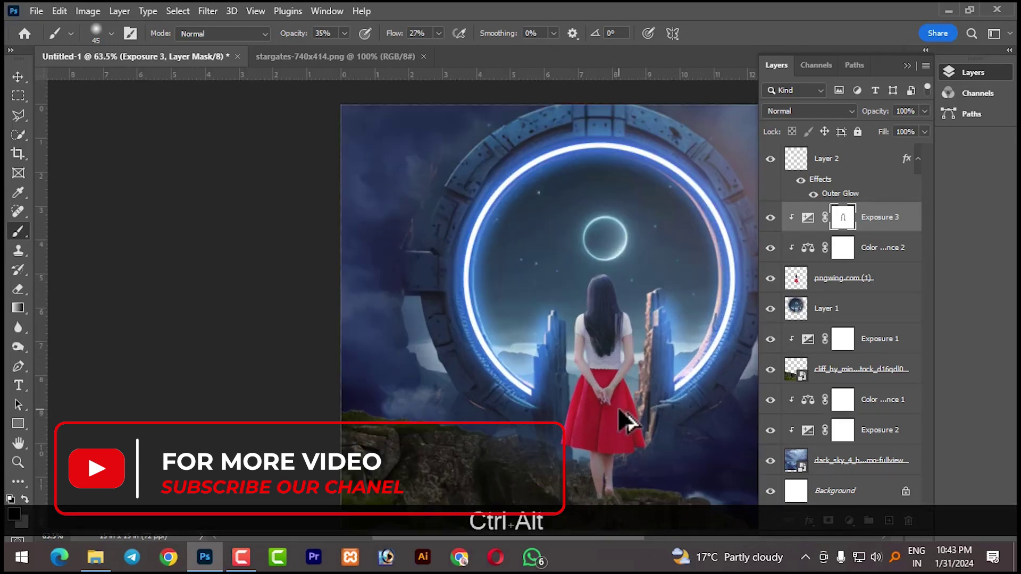
pyautogui.moveTo(667, 286); pyautogui.dragTo(654, 239)
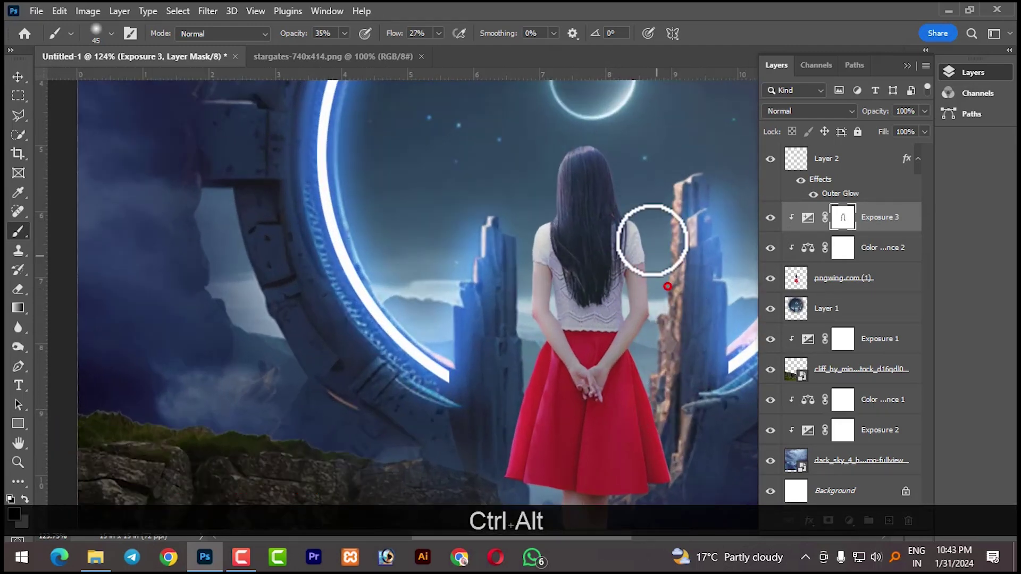
pyautogui.moveTo(658, 312); pyautogui.dragTo(647, 246)
pyautogui.moveTo(665, 297)
pyautogui.mouseDown()
pyautogui.moveTo(612, 166)
pyautogui.moveTo(620, 183)
pyautogui.mouseUp()
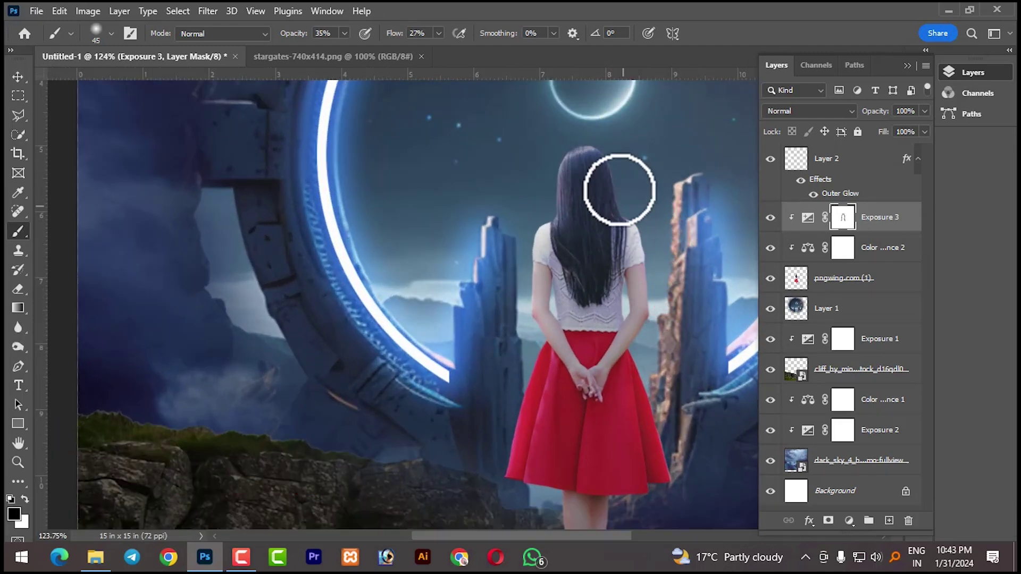
pyautogui.moveTo(438, 33); pyautogui.dragTo(481, 56)
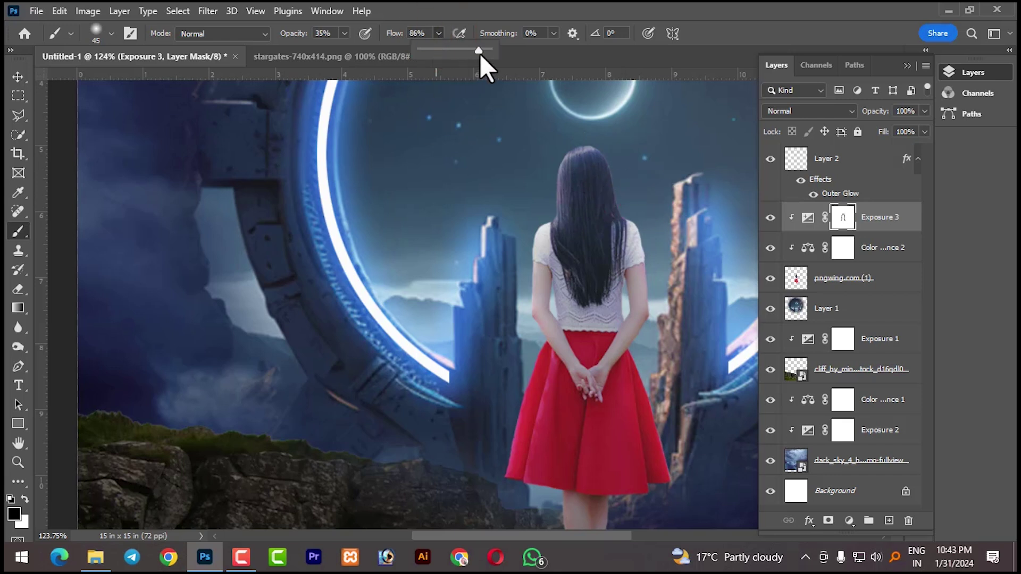
pyautogui.moveTo(631, 210)
pyautogui.mouseDown()
pyautogui.moveTo(606, 160)
pyautogui.moveTo(613, 155)
pyautogui.moveTo(623, 177)
pyautogui.moveTo(560, 171)
pyautogui.moveTo(585, 193)
pyautogui.moveTo(574, 171)
pyautogui.moveTo(554, 200)
pyautogui.mouseUp()
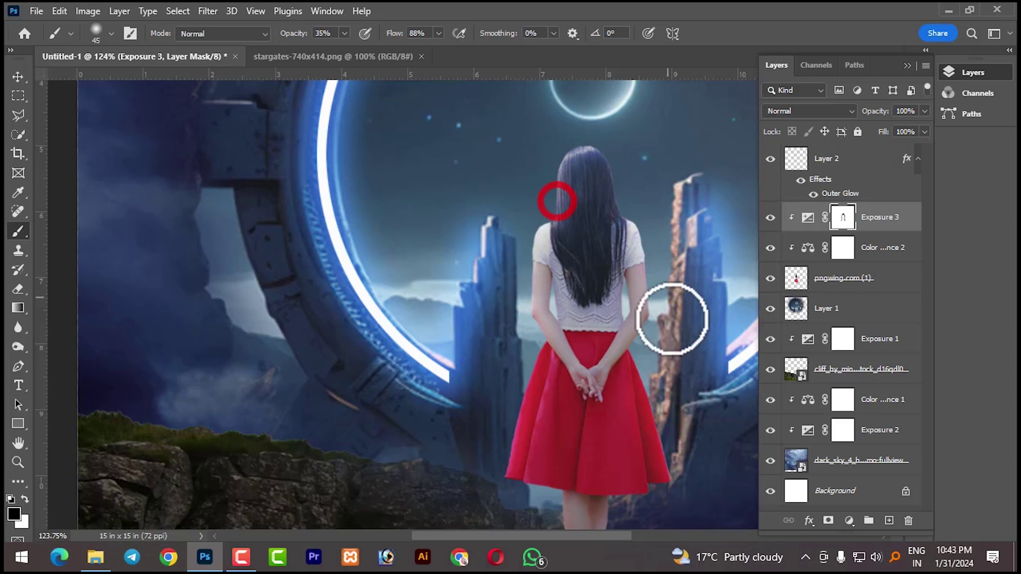
# Paint black on the Exposure 3 mask along the outer edges of the girl's legs and feet, up to the skirt's hem.
pyautogui.scroll(-5, 665, 346)
pyautogui.scroll(5, 639, 372)
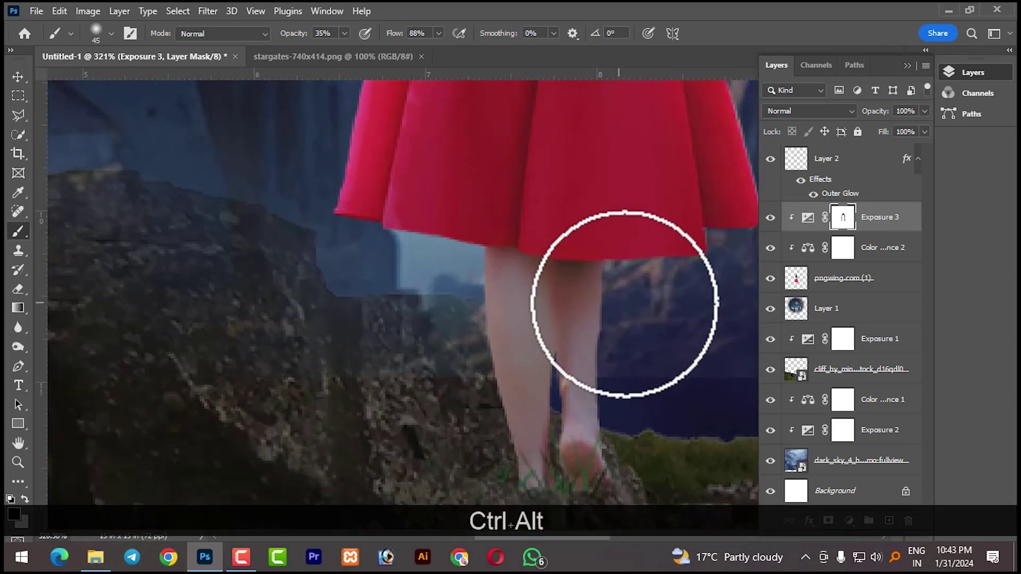
pyautogui.moveTo(629, 391)
pyautogui.mouseDown()
pyautogui.moveTo(632, 333)
pyautogui.moveTo(631, 410)
pyautogui.moveTo(629, 288)
pyautogui.moveTo(631, 358)
pyautogui.moveTo(633, 344)
pyautogui.moveTo(611, 429)
pyautogui.mouseUp()
pyautogui.click(636, 449)
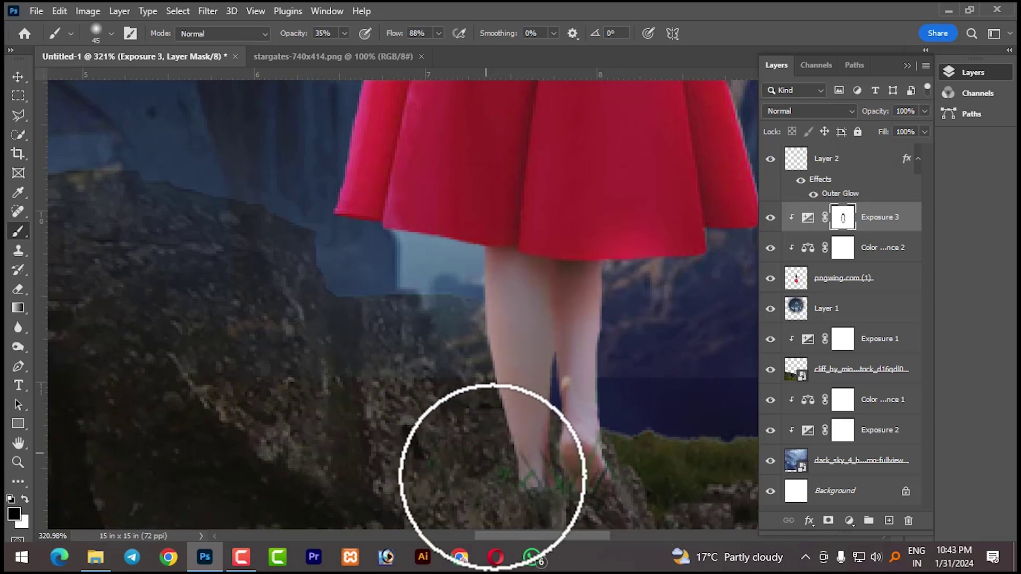
pyautogui.moveTo(451, 314)
pyautogui.mouseDown()
pyautogui.moveTo(456, 255)
pyautogui.moveTo(456, 285)
pyautogui.mouseUp()
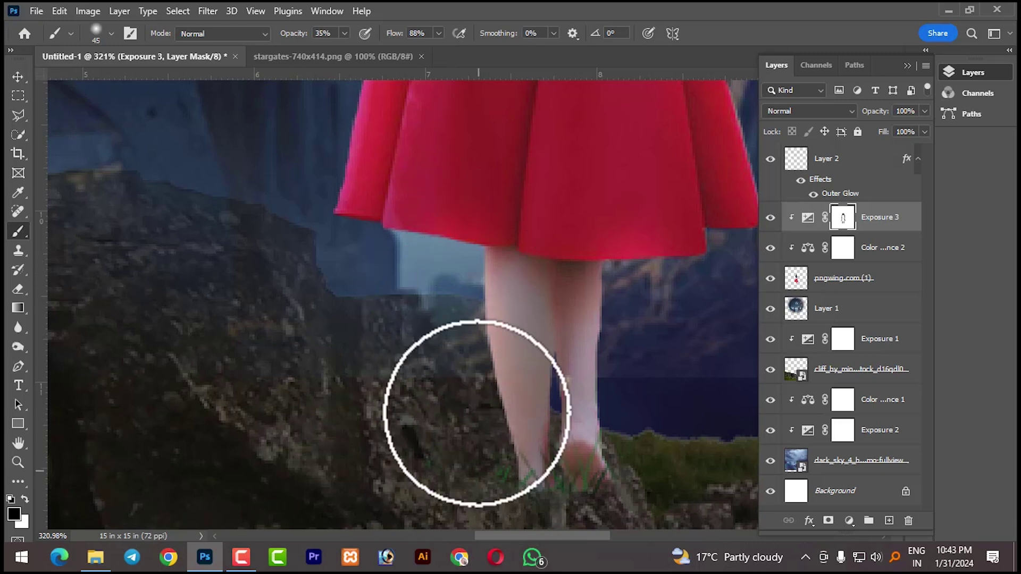
# Target the Exposure 1 layer mask and paint black along the cliff's grassy top edge to the left of the girl.
pyautogui.scroll(-5, 645, 406)
pyautogui.scroll(-6, 650, 399)
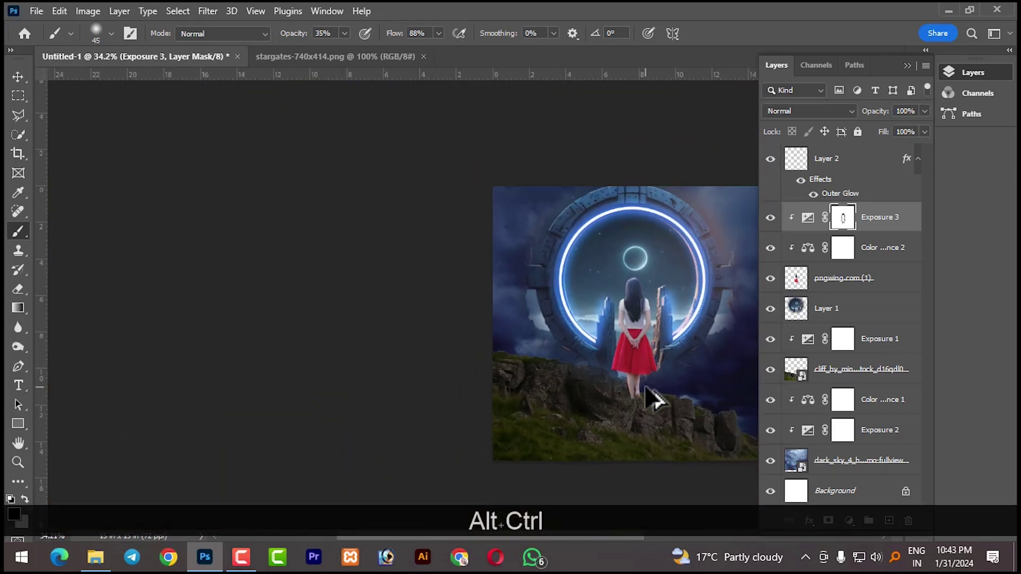
pyautogui.click(18, 76)
pyautogui.click(519, 406)
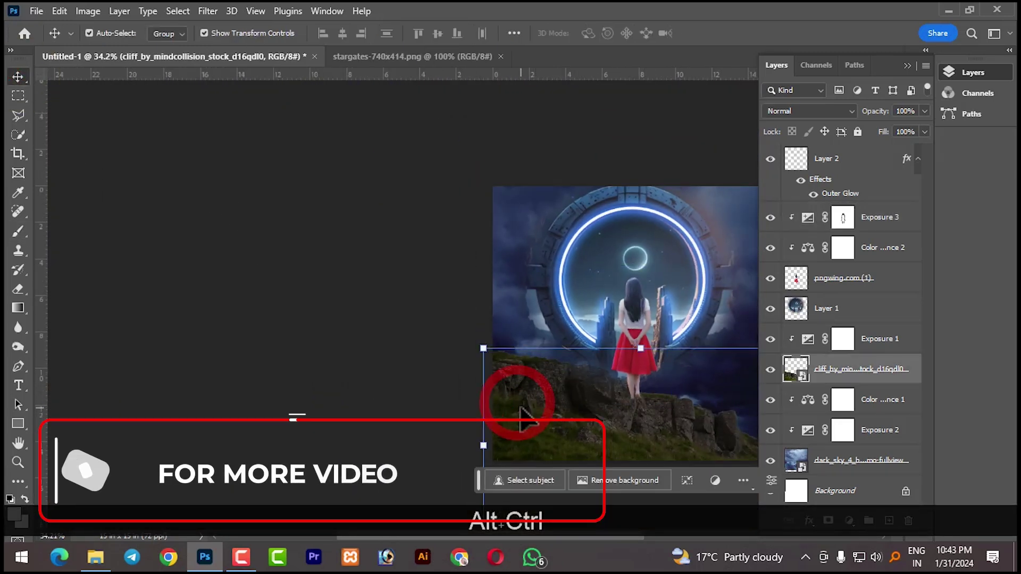
pyautogui.click(847, 340)
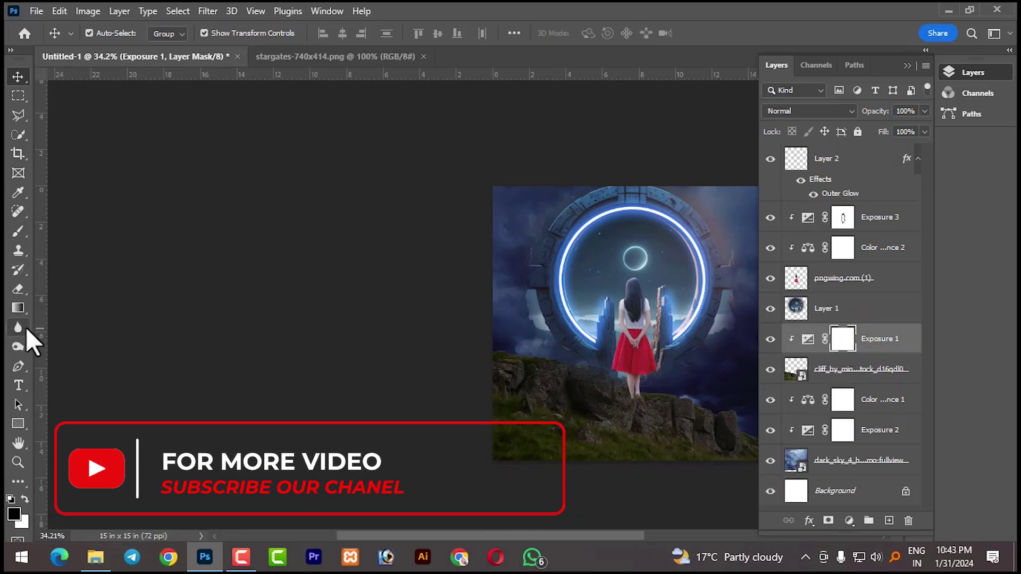
pyautogui.click(17, 229)
pyautogui.scroll(5, 606, 394)
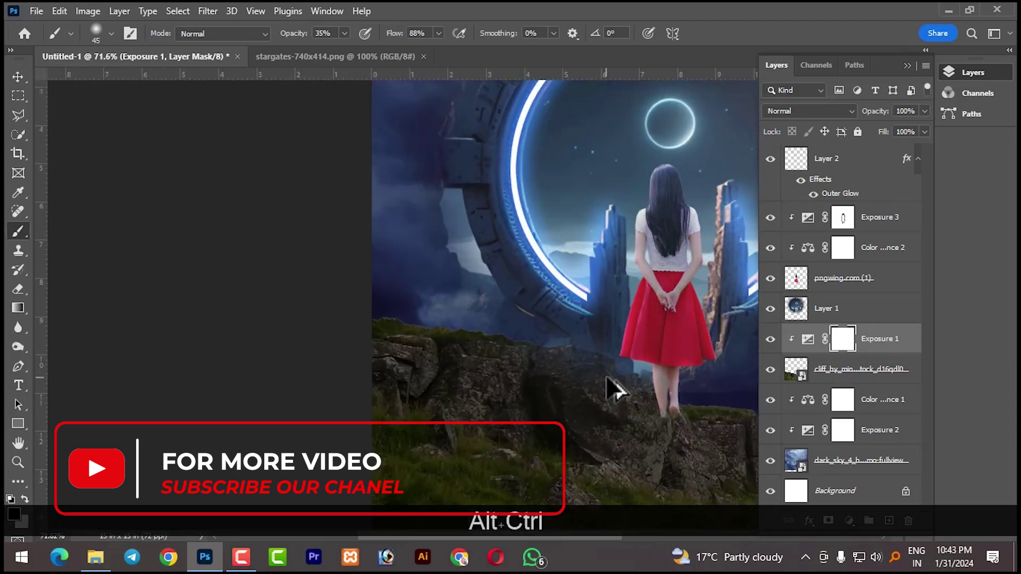
pyautogui.moveTo(383, 312)
pyautogui.mouseDown()
pyautogui.moveTo(310, 296)
pyautogui.moveTo(397, 308)
pyautogui.mouseUp()
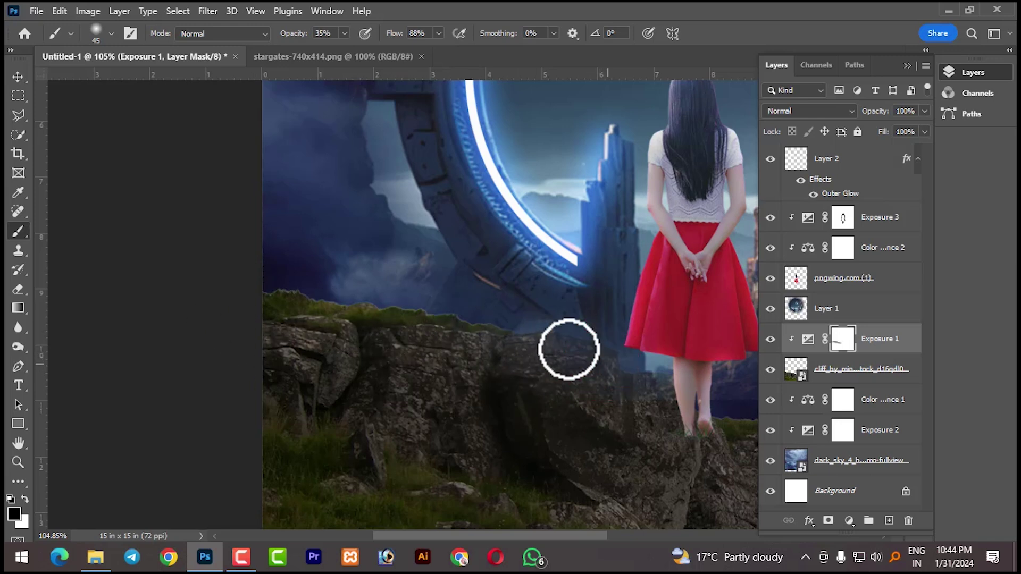
# Paint black on the Exposure 1 mask along the cliff's top edge from the girl's feet to the rocks on her right.
pyautogui.press('space')
pyautogui.moveTo(576, 383); pyautogui.dragTo(326, 333)
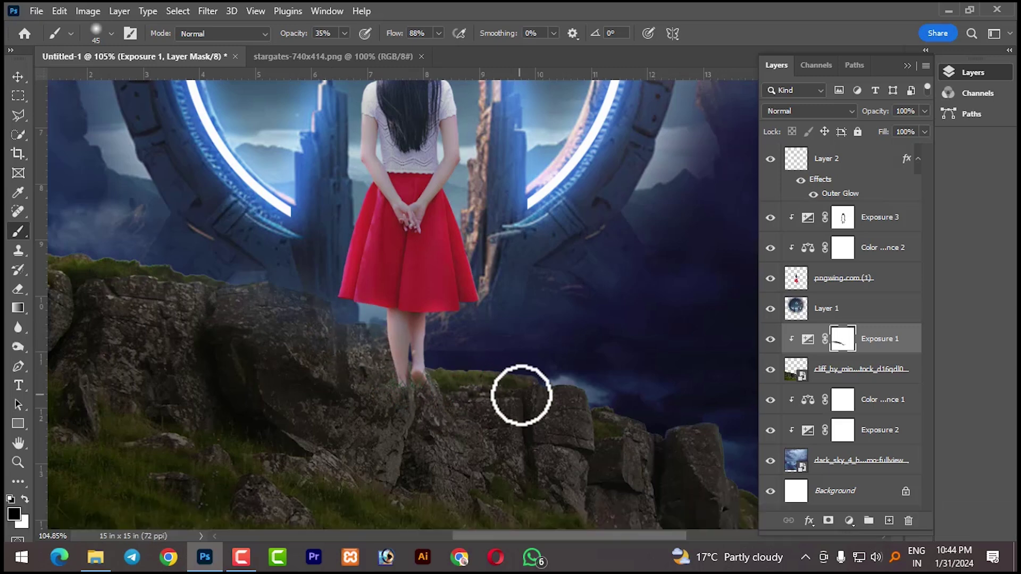
pyautogui.click(706, 433)
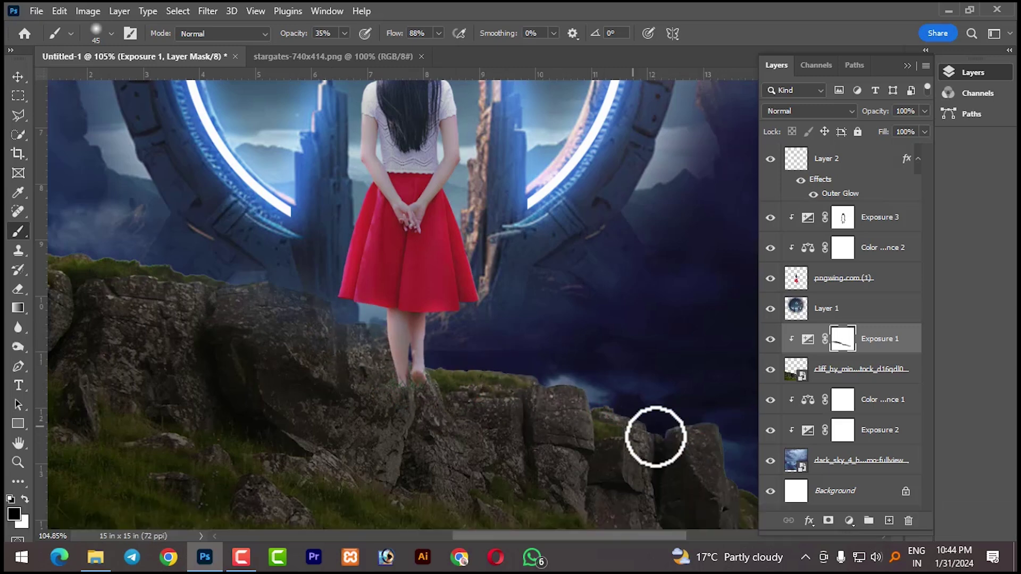
pyautogui.click(416, 376)
pyautogui.press('space')
pyautogui.moveTo(611, 421); pyautogui.dragTo(393, 367)
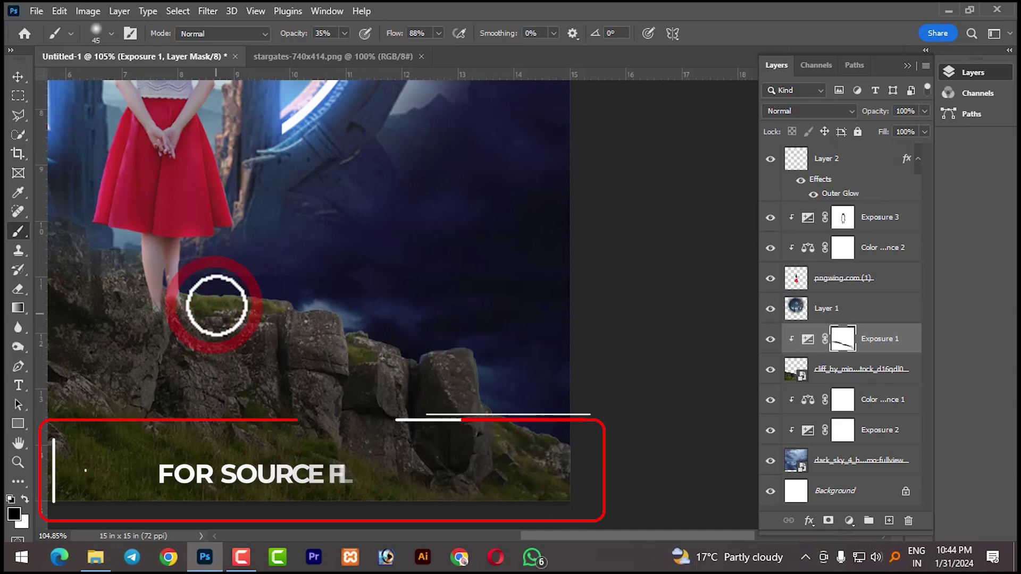
# Enlarge the brush to 80 px and paint black on the Exposure 1 mask over the upper rocks left of the girl.
pyautogui.press('space')
pyautogui.moveTo(216, 308); pyautogui.dragTo(582, 413)
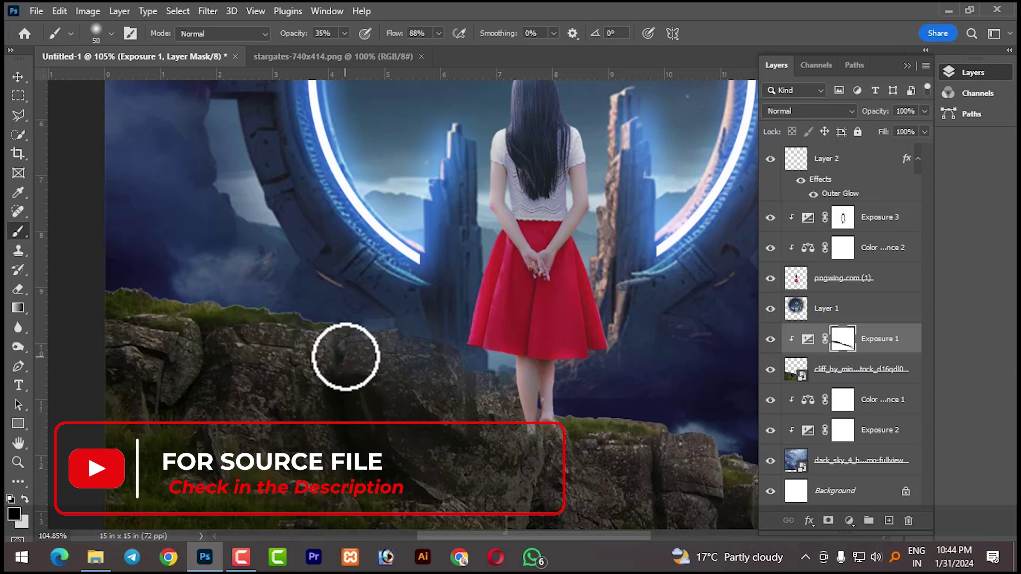
pyautogui.press(']')
pyautogui.press(']')
pyautogui.press(']')
pyautogui.press(']')
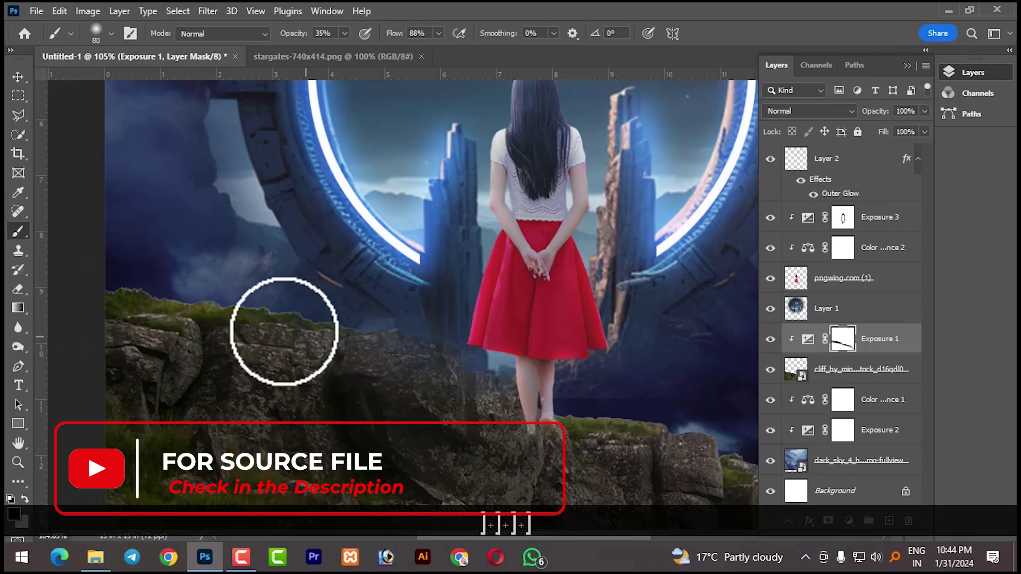
pyautogui.click(472, 392)
pyautogui.click(134, 307)
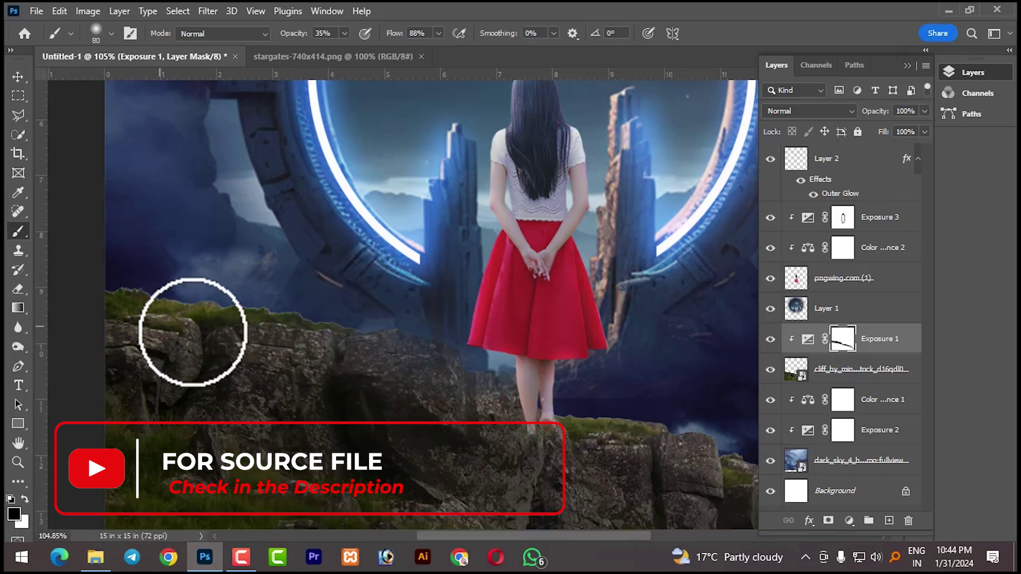
# Compare the whole image with the Exposure 1 adjustment hidden and shown.
pyautogui.scroll(-6, 326, 345)
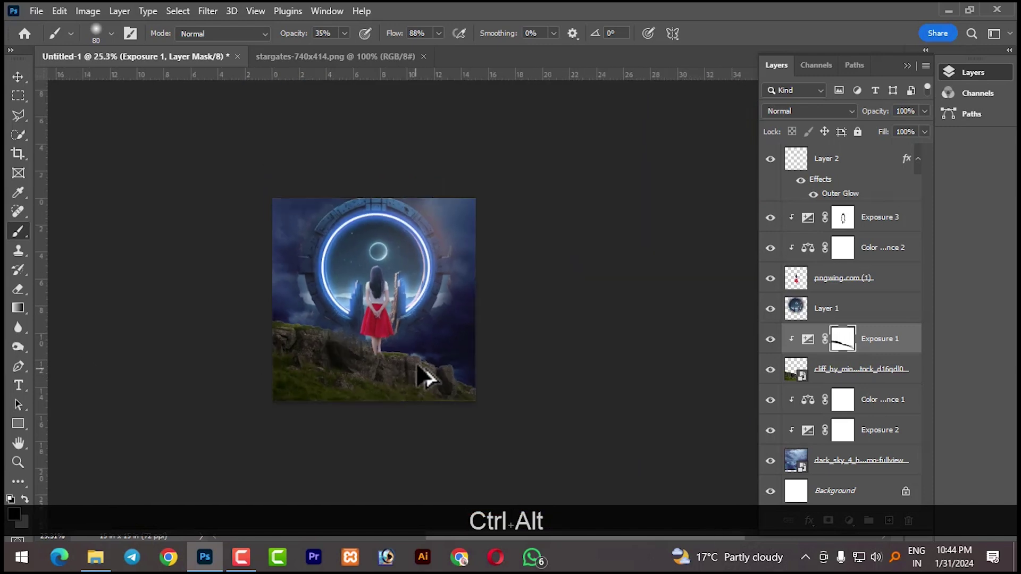
pyautogui.scroll(2, 424, 378)
pyautogui.click(770, 341)
pyautogui.click(770, 340)
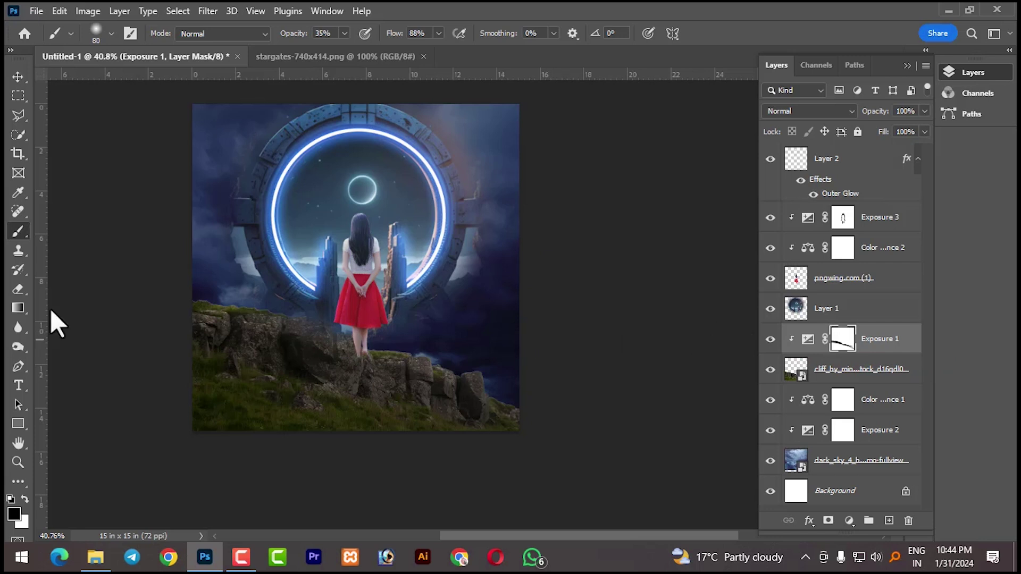
# Add a new unclipped layer directly above the dark sky image, below Exposure 2.
pyautogui.click(881, 371)
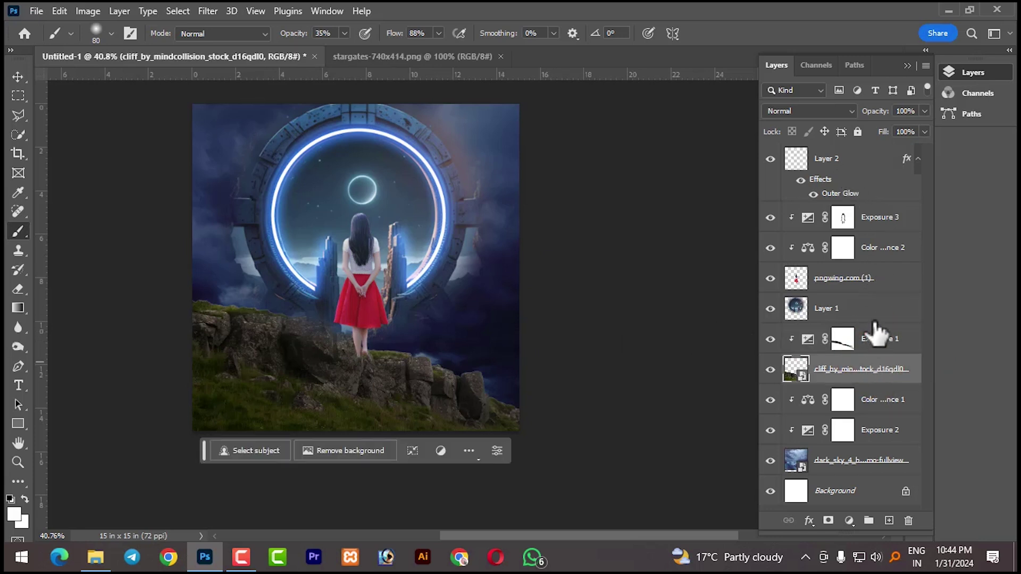
pyautogui.click(880, 438)
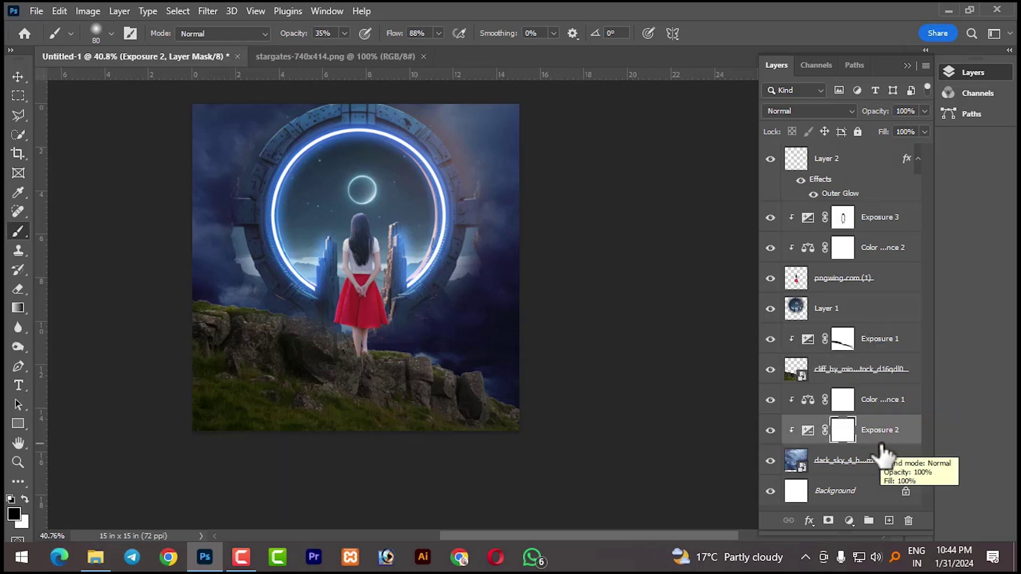
pyautogui.click(873, 351)
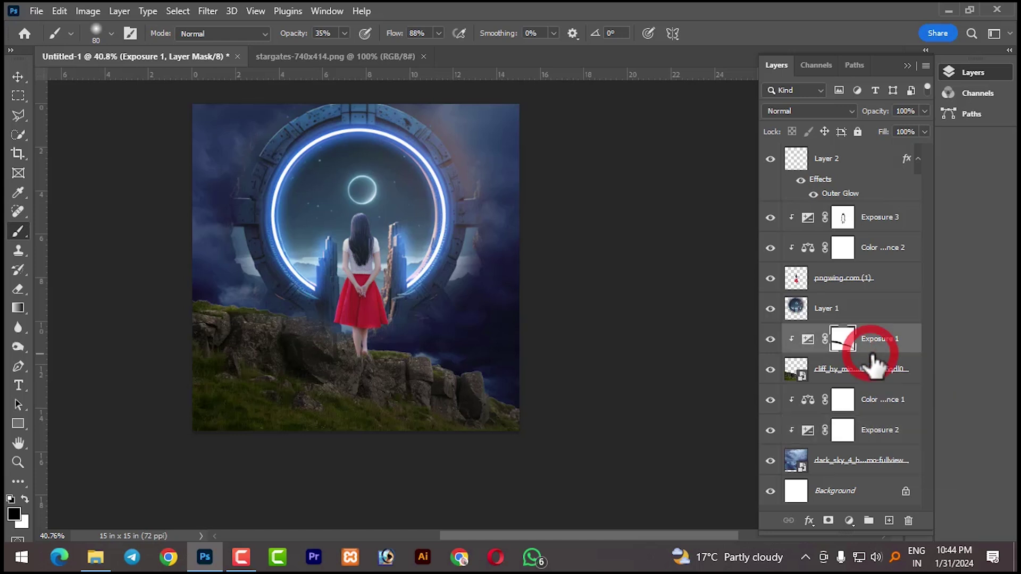
pyautogui.click(880, 458)
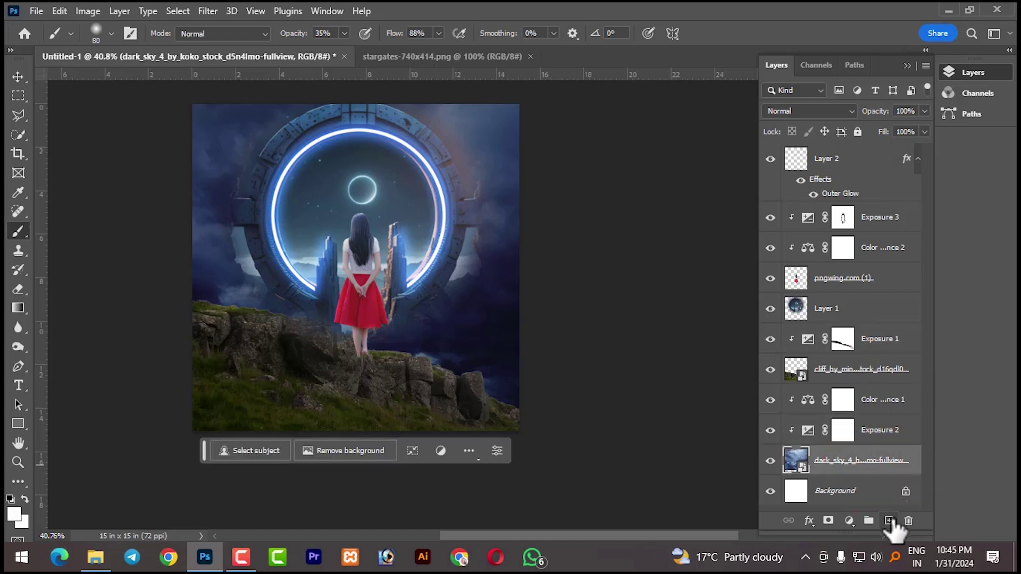
pyautogui.click(888, 521)
pyautogui.keyDown('alt'); pyautogui.click(824, 463); pyautogui.keyUp('alt')
pyautogui.keyDown('alt'); pyautogui.click(826, 468); pyautogui.keyUp('alt')
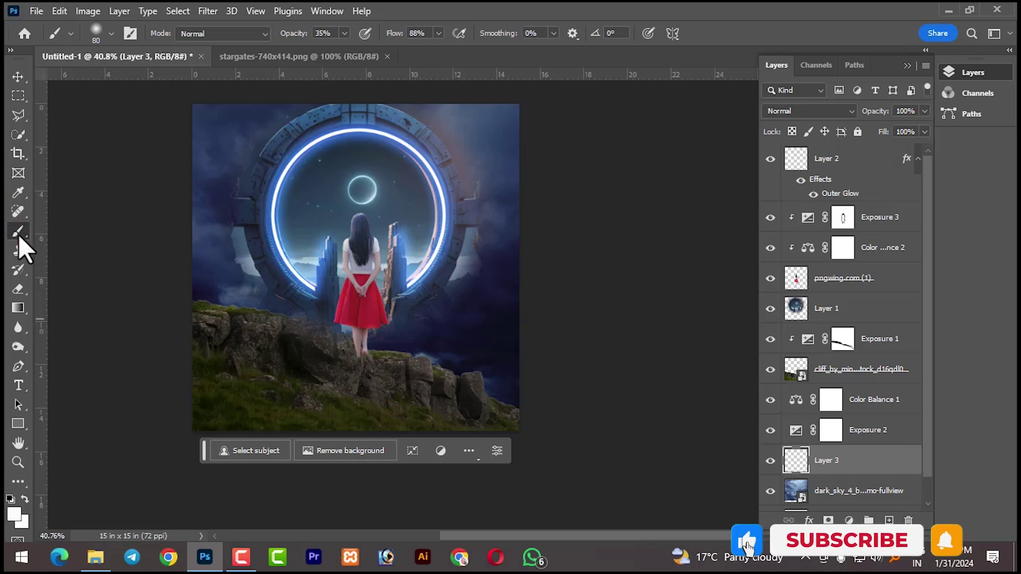
# Set the foreground colour to #275aff and the blend mode of Layer 3 to Soft Light.
pyautogui.click(18, 516)
pyautogui.doubleClick(883, 494)
pyautogui.write('275aff')
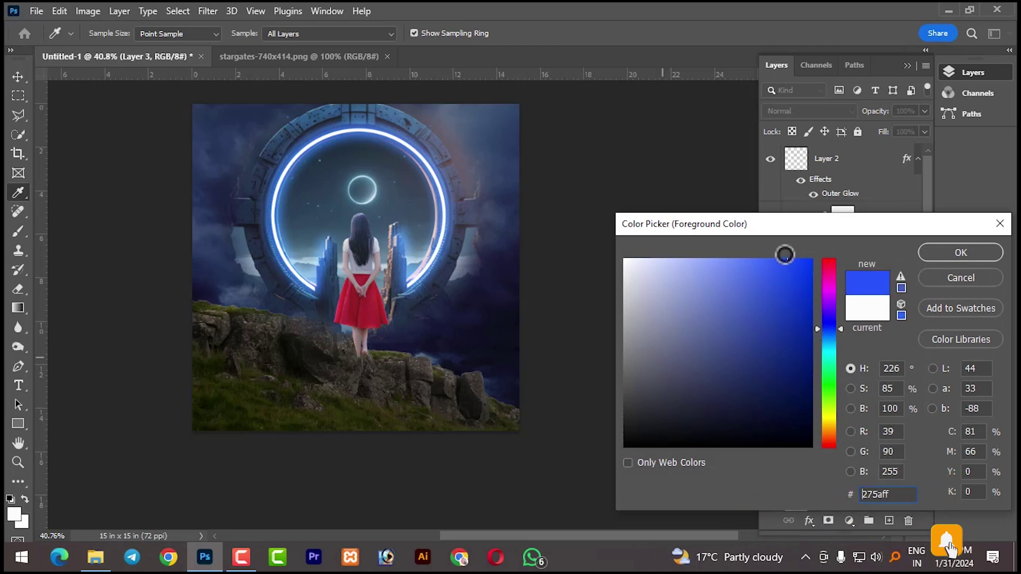
pyautogui.click(932, 253)
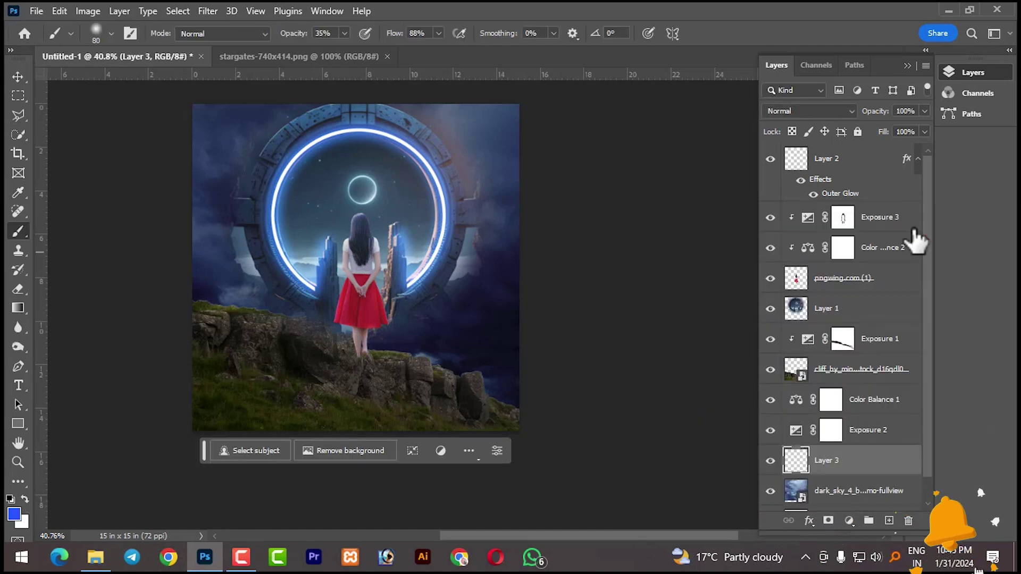
pyautogui.click(812, 110)
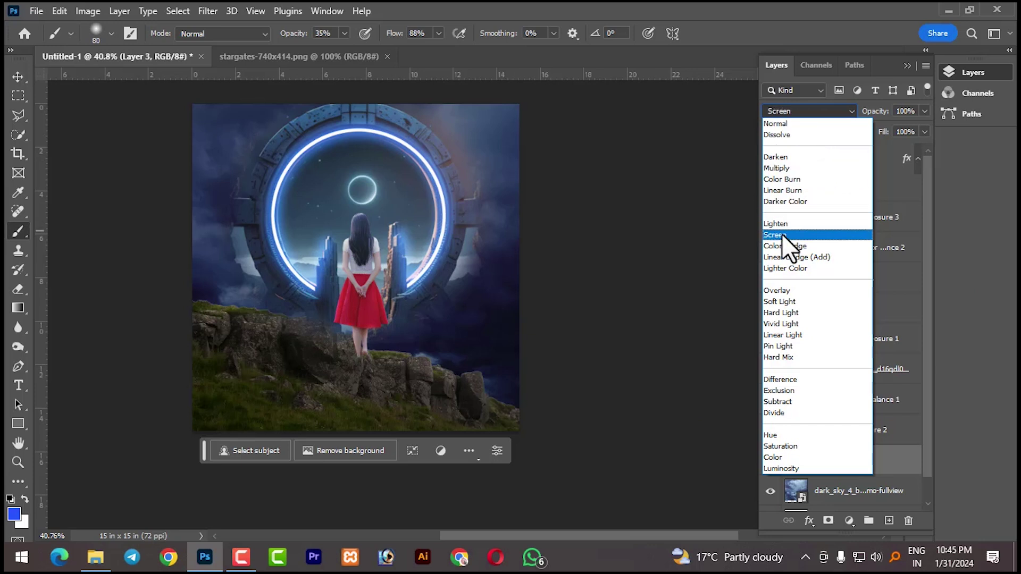
pyautogui.click(782, 302)
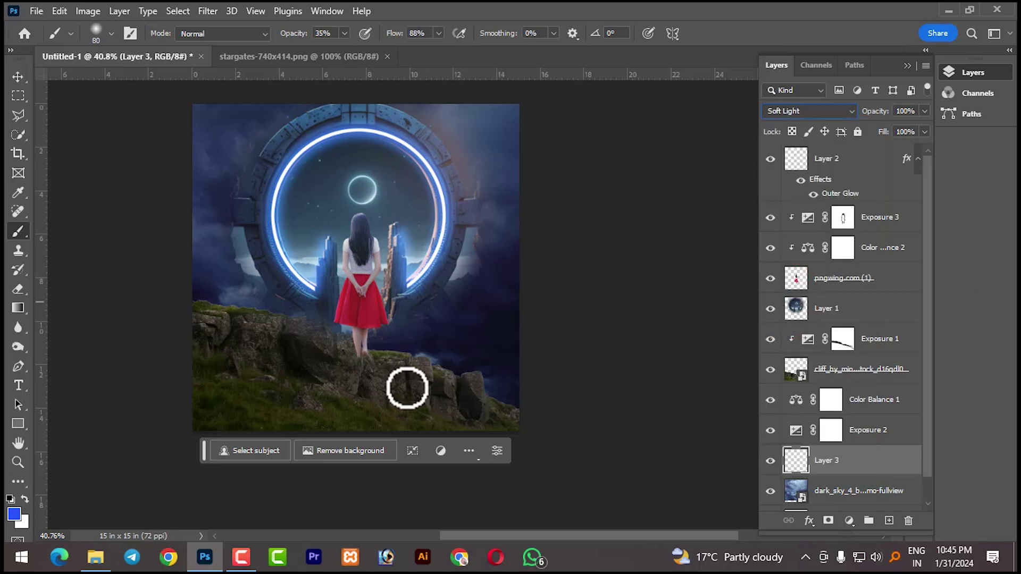
# Paint blue over the sky to the right of the stargate on Layer 3, using a 400 px brush at 64% flow.
pyautogui.press(']')
pyautogui.press(']')
pyautogui.press(']')
pyautogui.press(']')
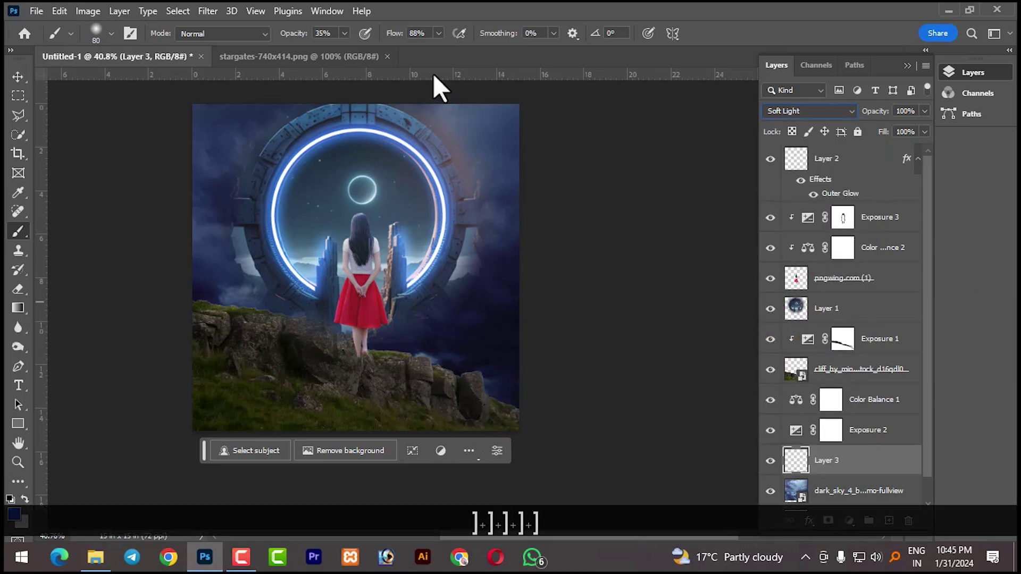
pyautogui.press(']')
pyautogui.press(']')
pyautogui.press(']')
pyautogui.press(']')
pyautogui.press(']')
pyautogui.press(']')
pyautogui.press(']')
pyautogui.press(']')
pyautogui.press(']')
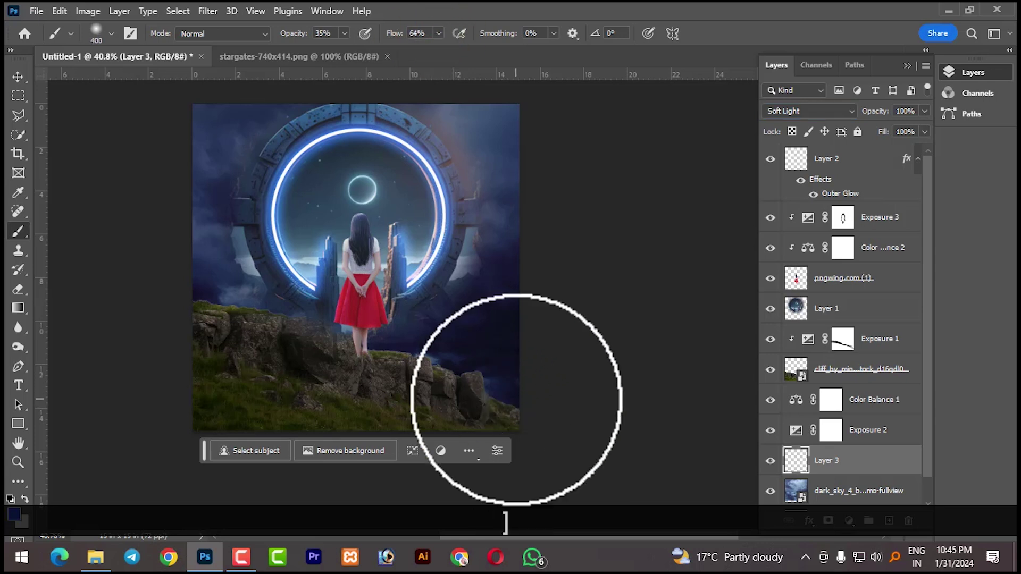
pyautogui.moveTo(404, 362); pyautogui.dragTo(422, 365)
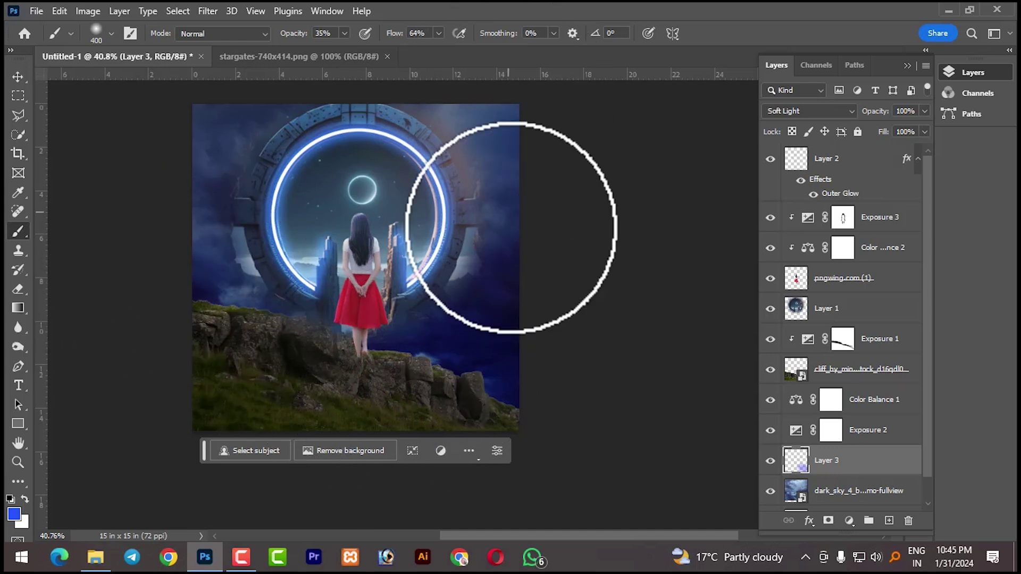
pyautogui.moveTo(488, 154); pyautogui.dragTo(439, 106)
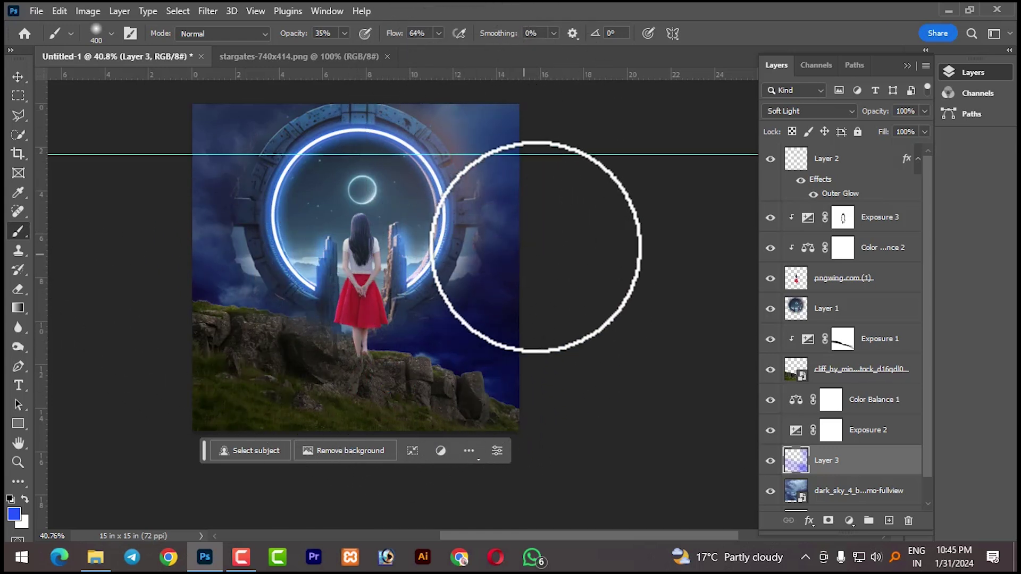
pyautogui.press('ctrl')
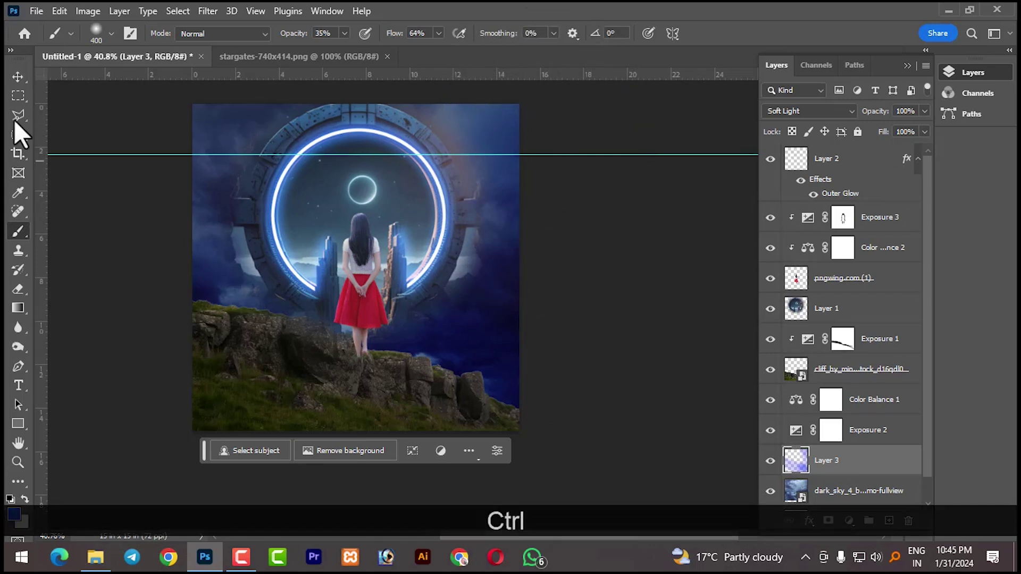
# Move the horizontal guide above the image and paint more blue over the sky on both sides of the stargate on Layer 3.
pyautogui.click(17, 76)
pyautogui.moveTo(87, 156); pyautogui.dragTo(85, 69)
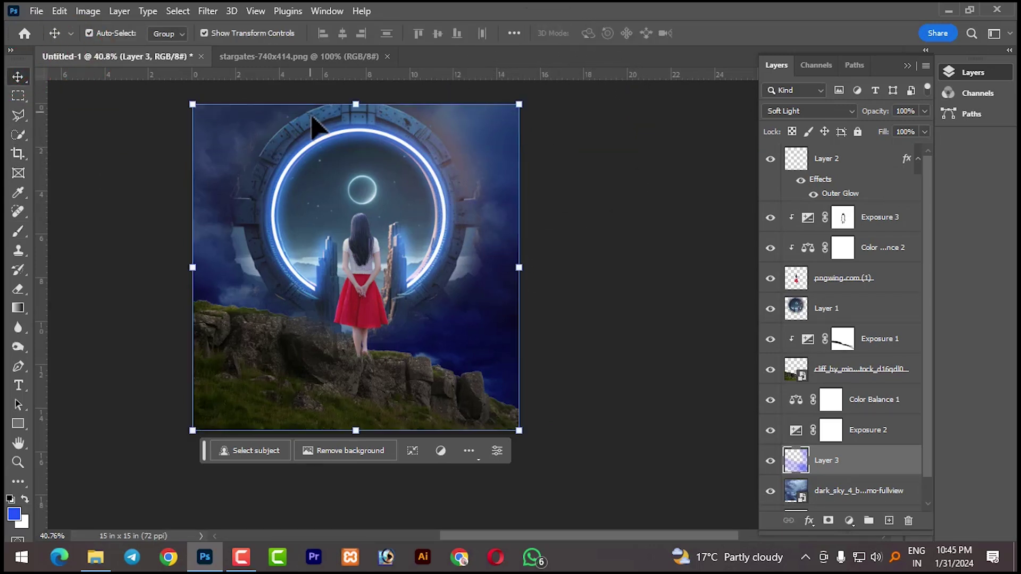
pyautogui.click(18, 232)
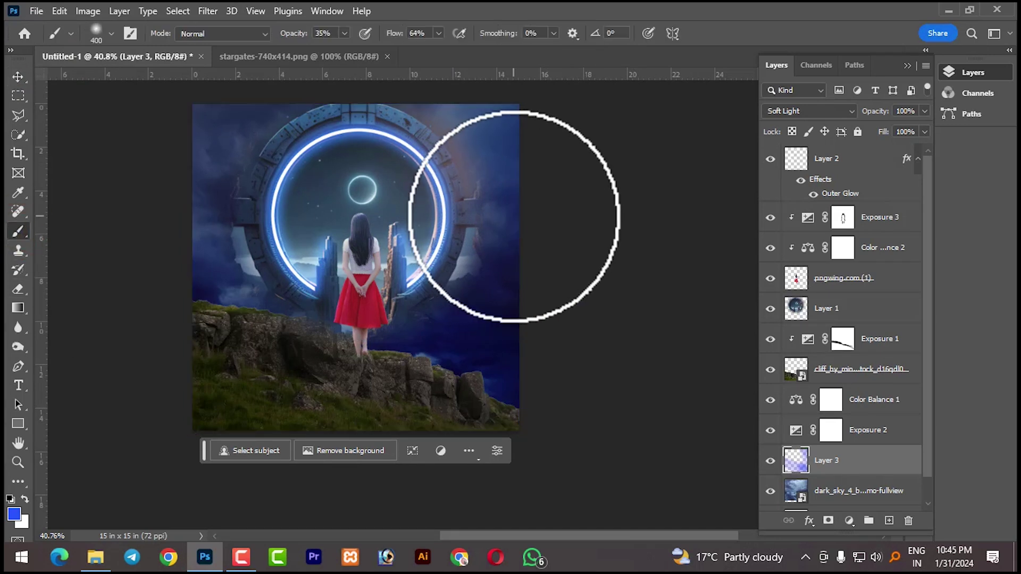
pyautogui.moveTo(486, 164); pyautogui.dragTo(442, 43)
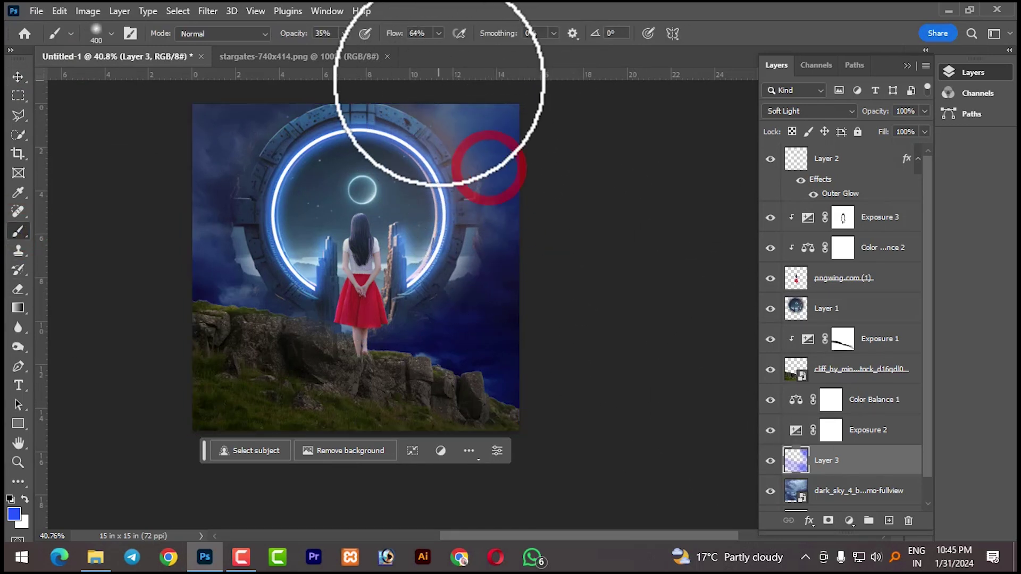
pyautogui.click(529, 273)
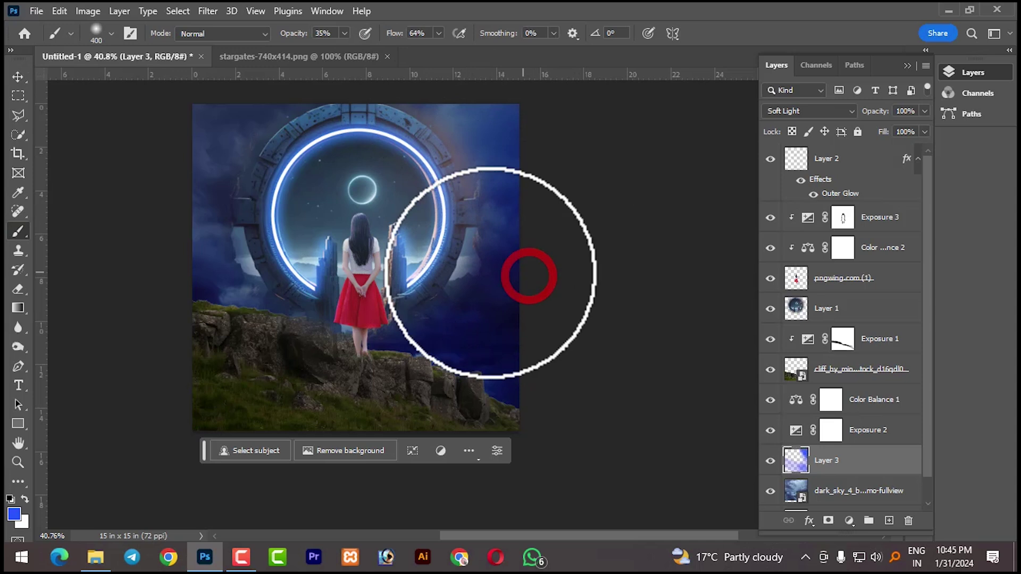
pyautogui.click(197, 262)
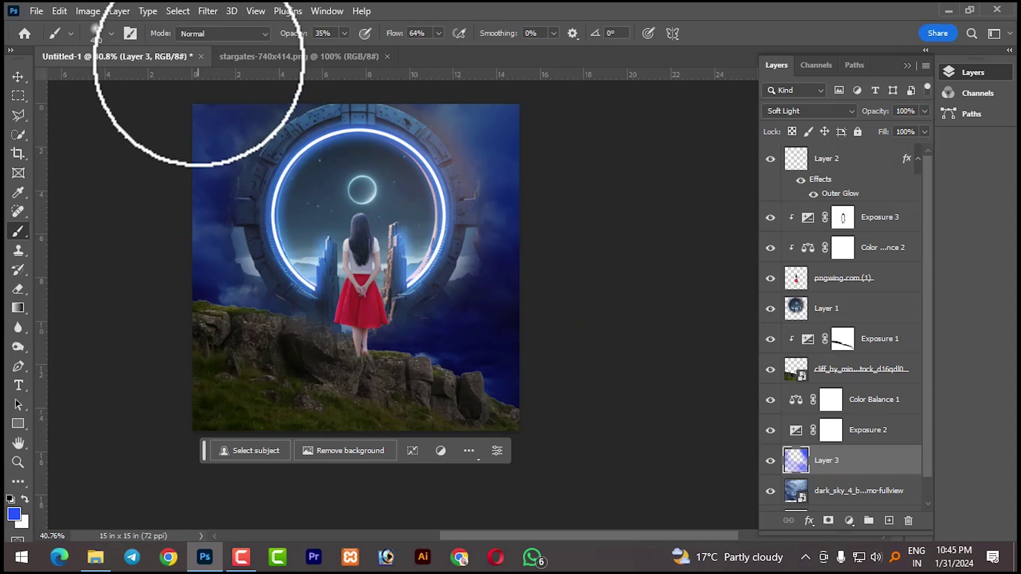
pyautogui.moveTo(212, 78); pyautogui.dragTo(213, 81)
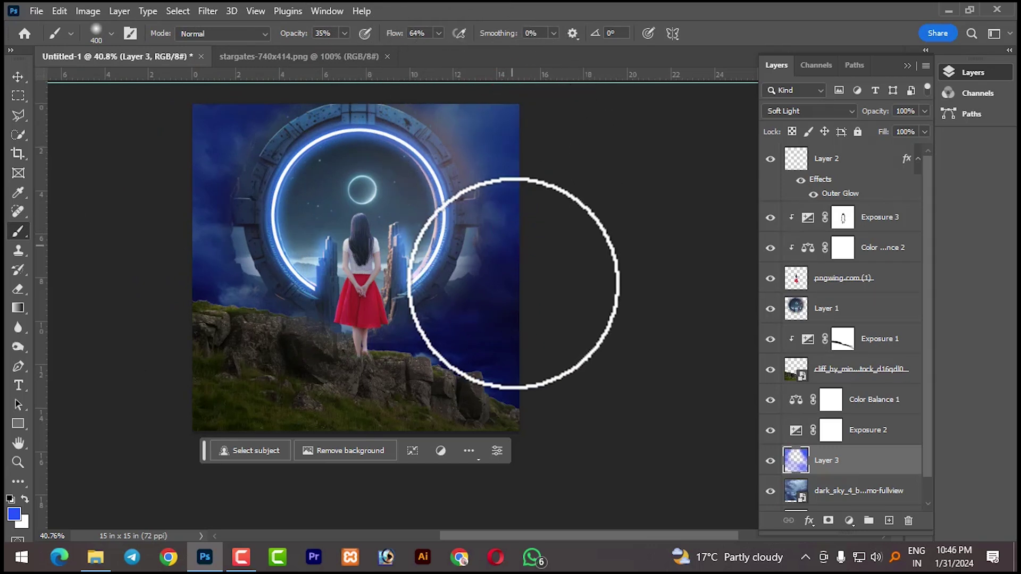
pyautogui.click(536, 412)
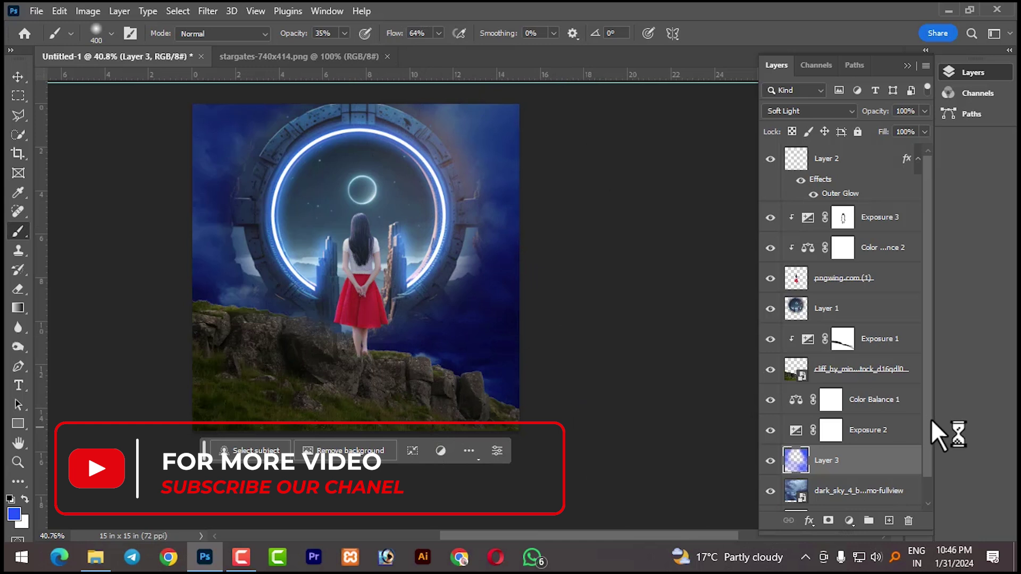
# Select the cliff image layer and rasterize its smart object so it can be painted on.
pyautogui.scroll(-1, 928, 420)
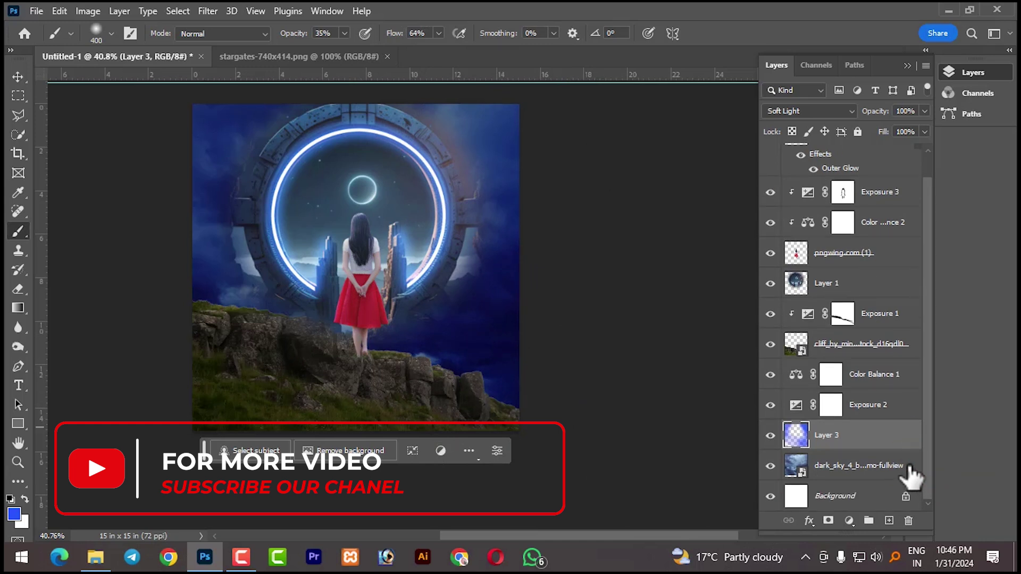
pyautogui.scroll(1, 923, 228)
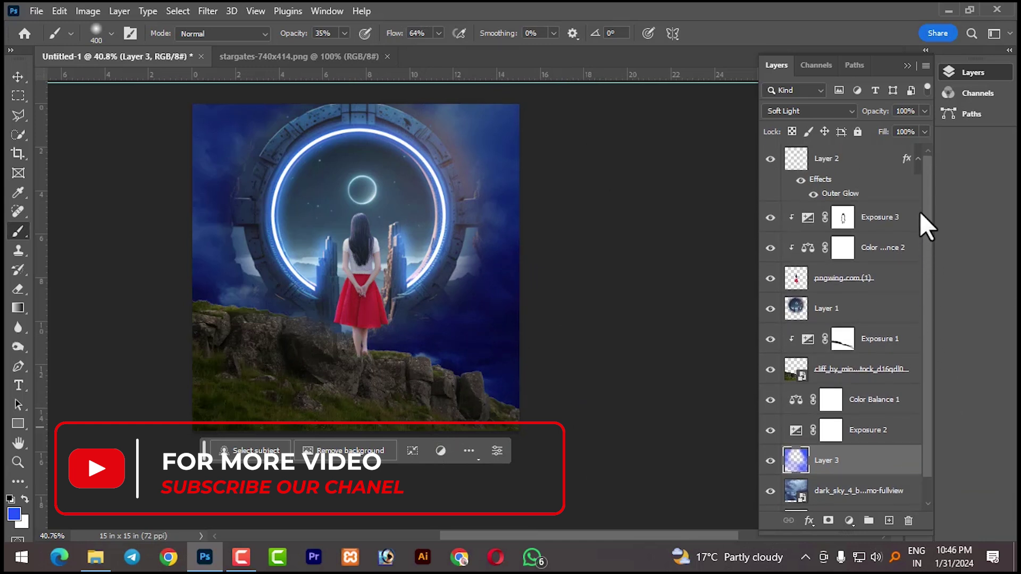
pyautogui.scroll(-1, 920, 211)
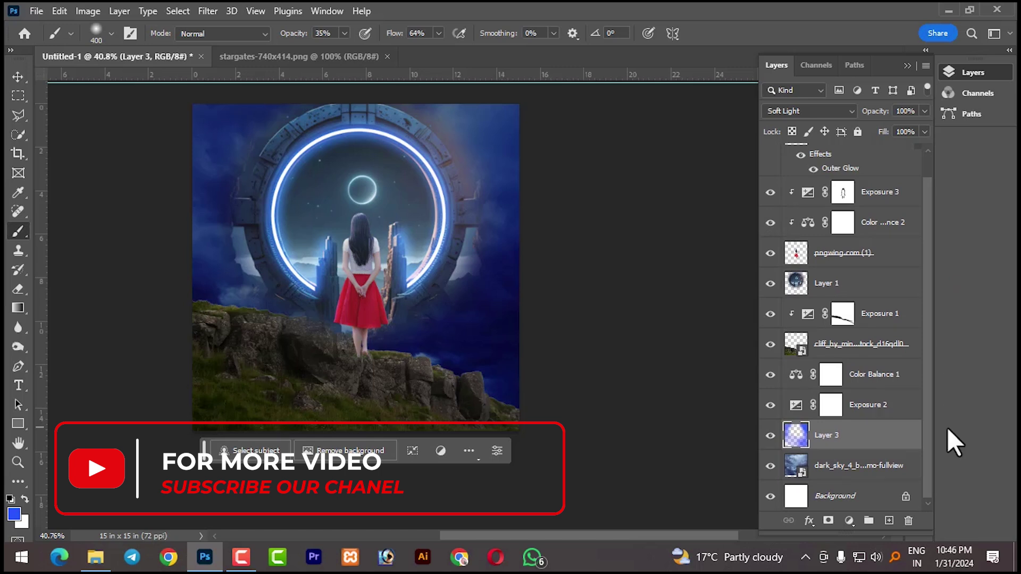
pyautogui.click(859, 345)
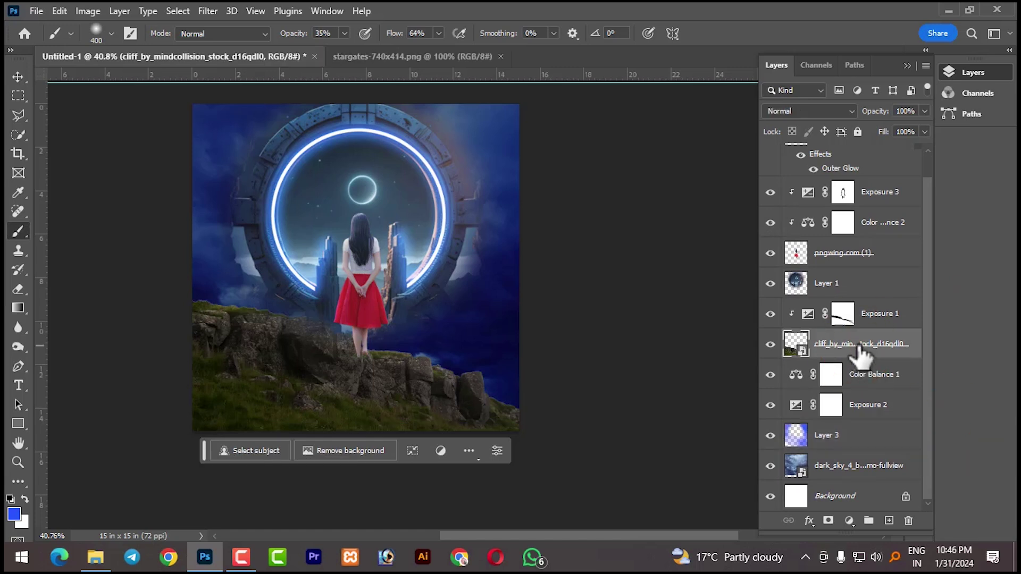
pyautogui.click(387, 408)
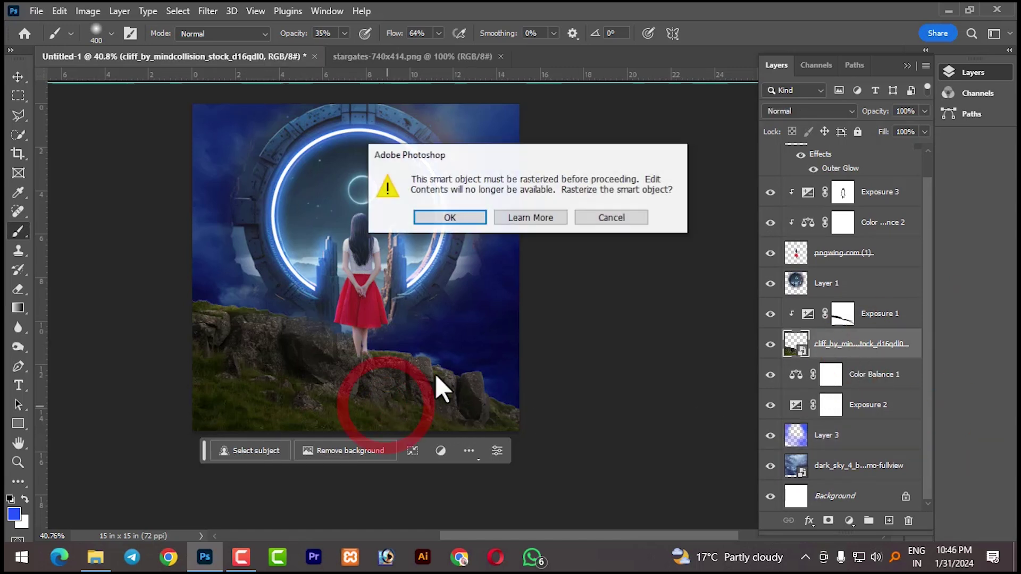
pyautogui.click(449, 216)
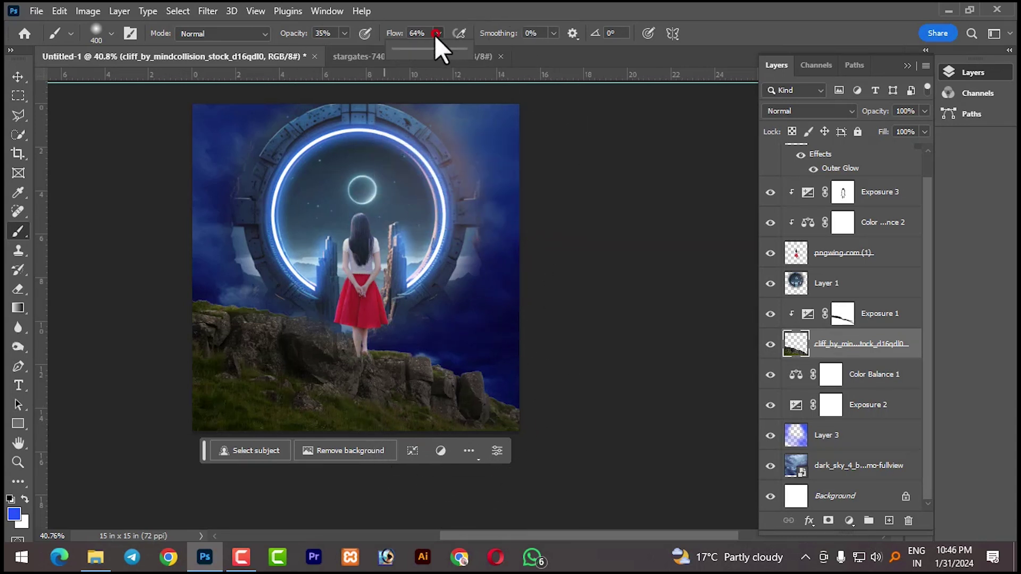
# Tint the lower grassy part of the cliff blue with the brush at 17% flow, undoing an unwanted stroke.
pyautogui.moveTo(412, 51); pyautogui.dragTo(407, 50)
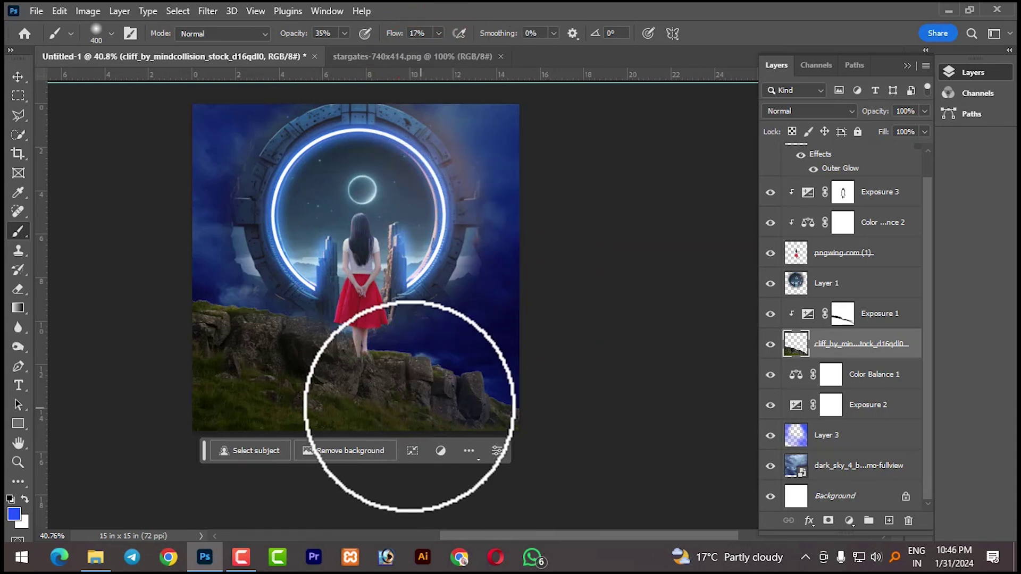
pyautogui.hotkey('ctrl', 'z')
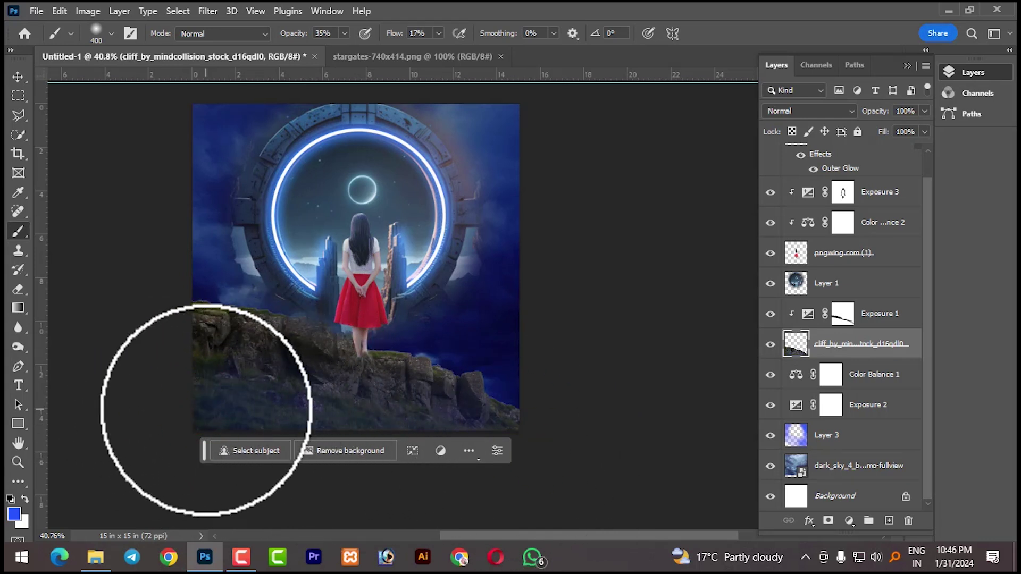
pyautogui.click(18, 77)
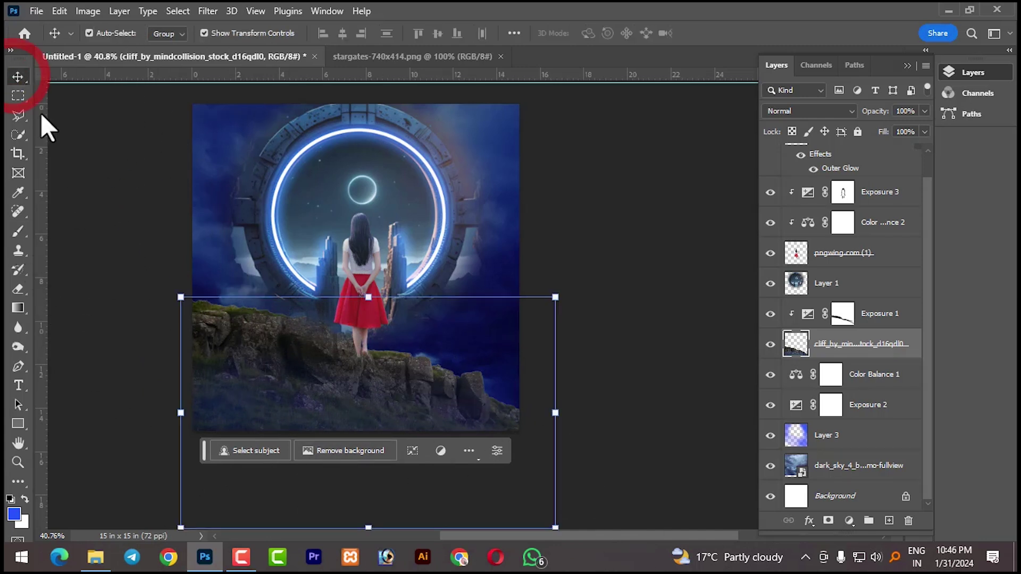
pyautogui.moveTo(649, 65); pyautogui.dragTo(650, 59)
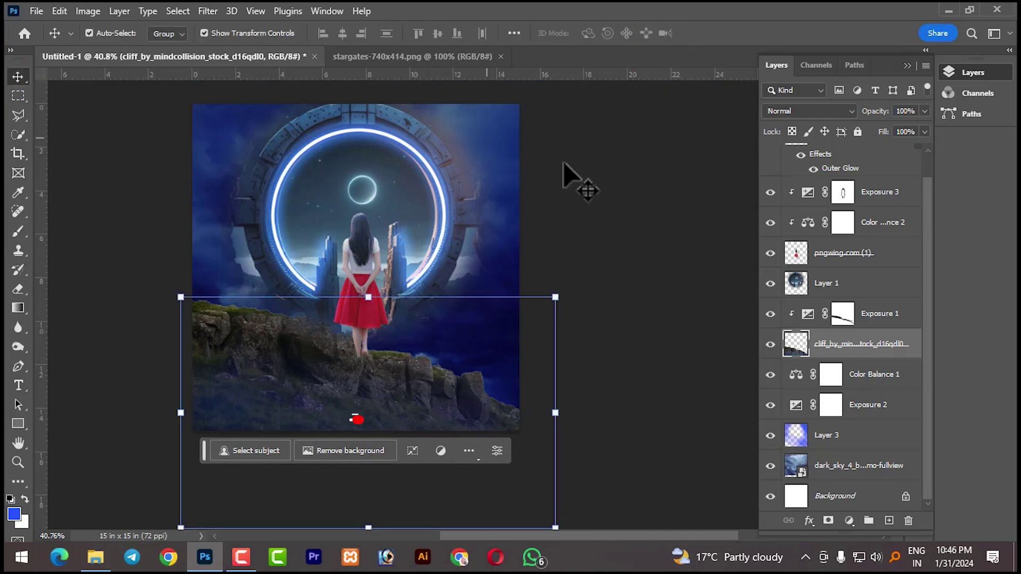
pyautogui.click(612, 290)
# Stamp all visible layers into a new merged layer above Layer 2.
pyautogui.scroll(-5, 611, 290)
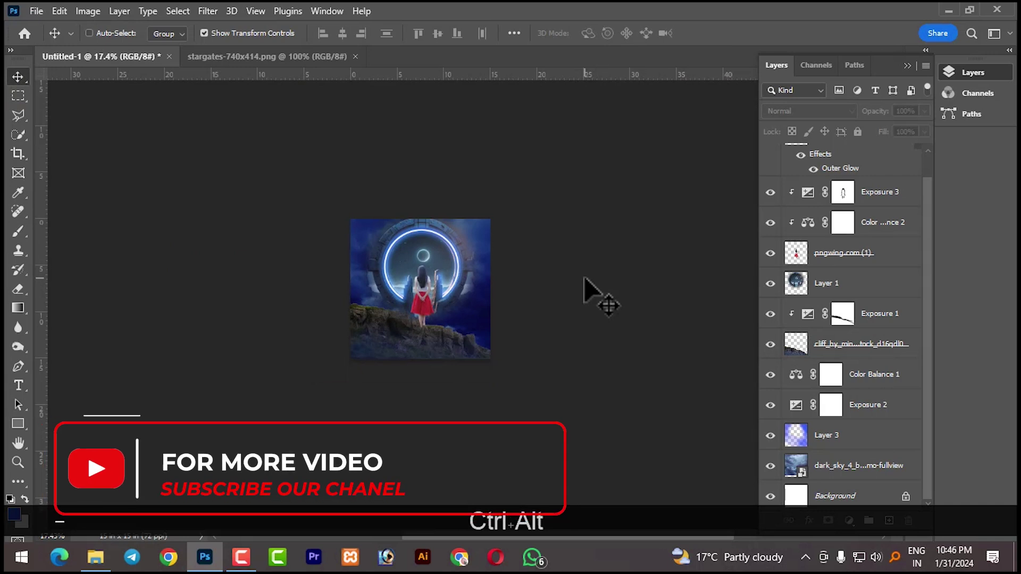
pyautogui.scroll(1, 584, 278)
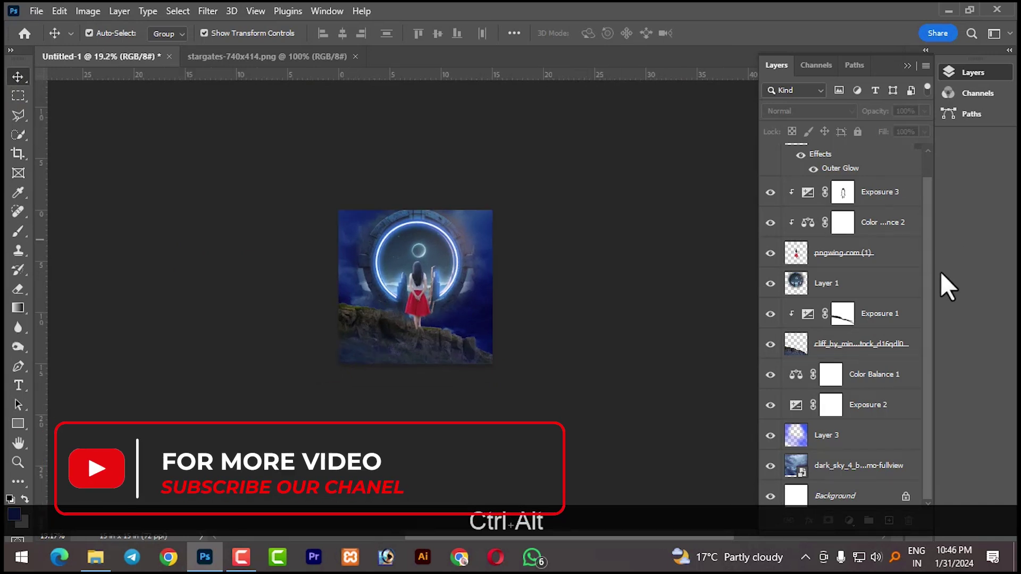
pyautogui.scroll(2, 923, 245)
pyautogui.click(846, 158)
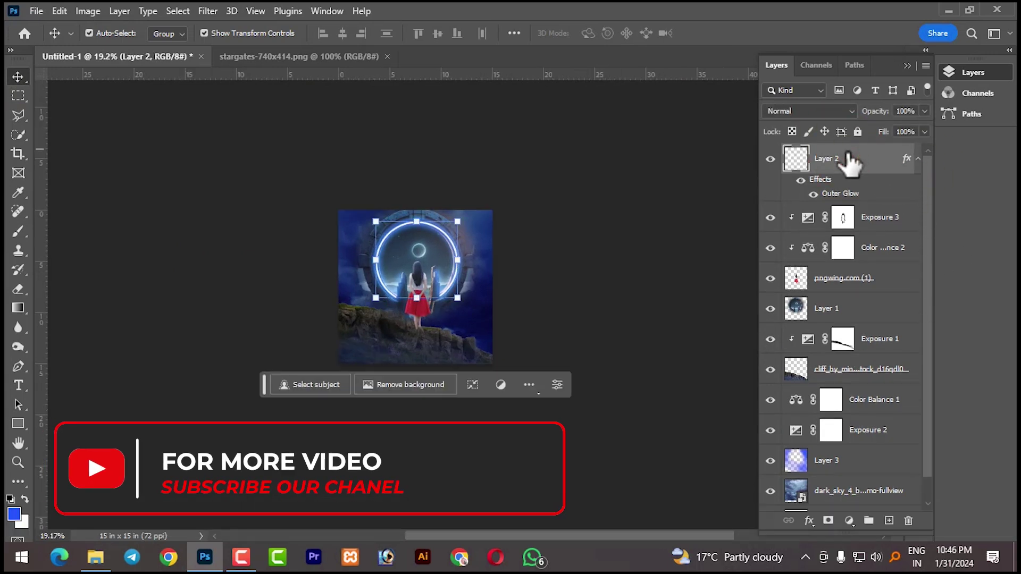
pyautogui.hotkey('ctrl', 'alt', 'shift', 'e')
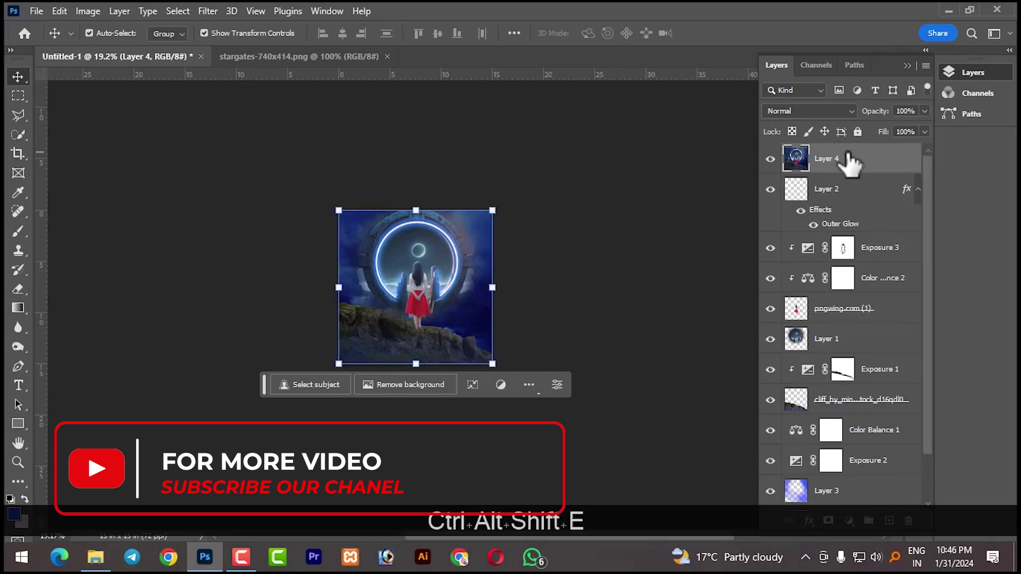
# Open the merged top layer in the Camera Raw Filter.
pyautogui.click(553, 230)
pyautogui.click(288, 10)
pyautogui.click(279, 10)
pyautogui.click(280, 11)
pyautogui.moveTo(207, 12)
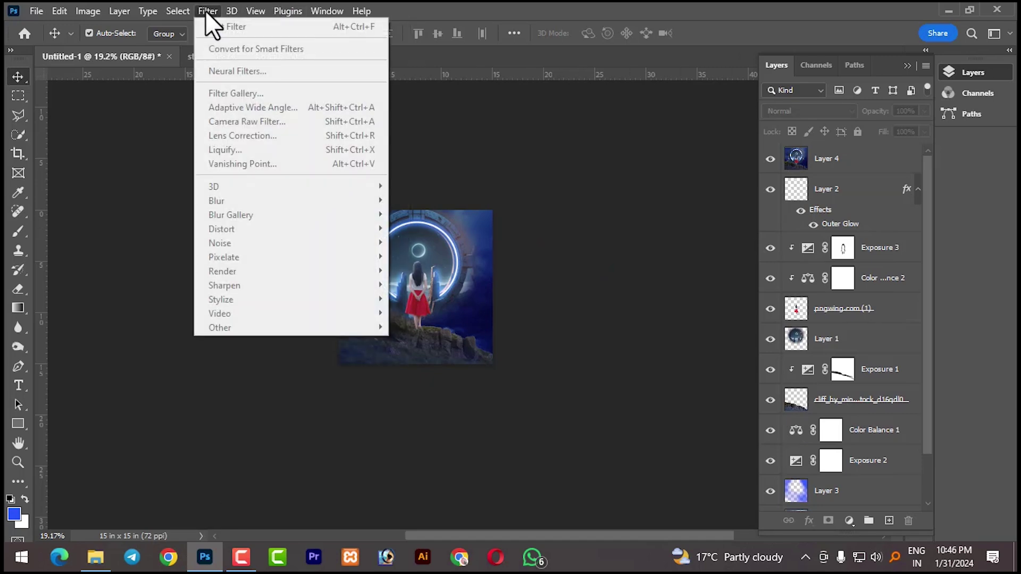
pyautogui.click(826, 160)
pyautogui.click(826, 160)
pyautogui.click(207, 11)
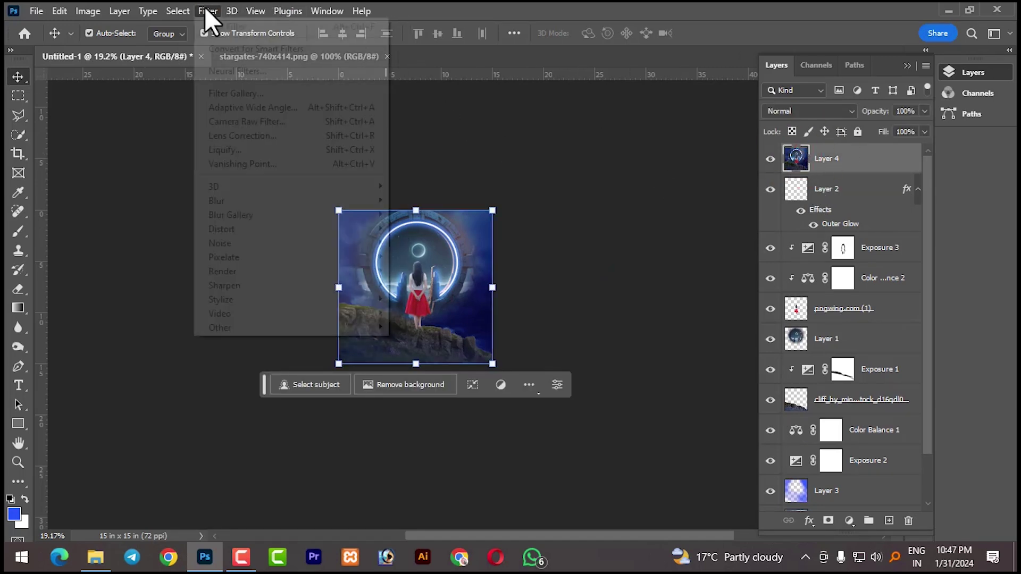
pyautogui.click(243, 130)
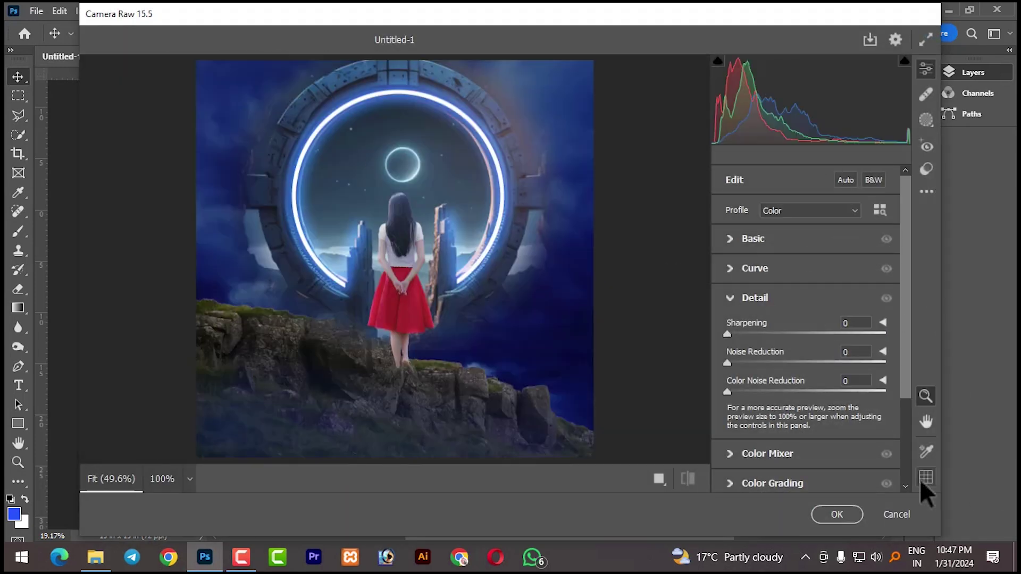
# Choose the Adaptive: Sky preset Blue Drama at strength 100 for the merged image in Camera Raw.
pyautogui.click(926, 169)
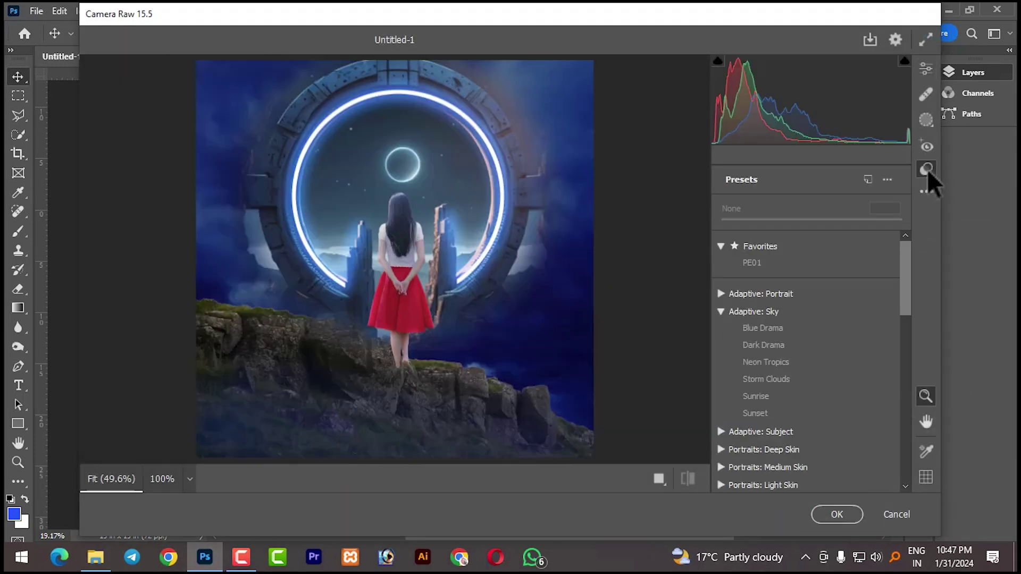
pyautogui.click(760, 328)
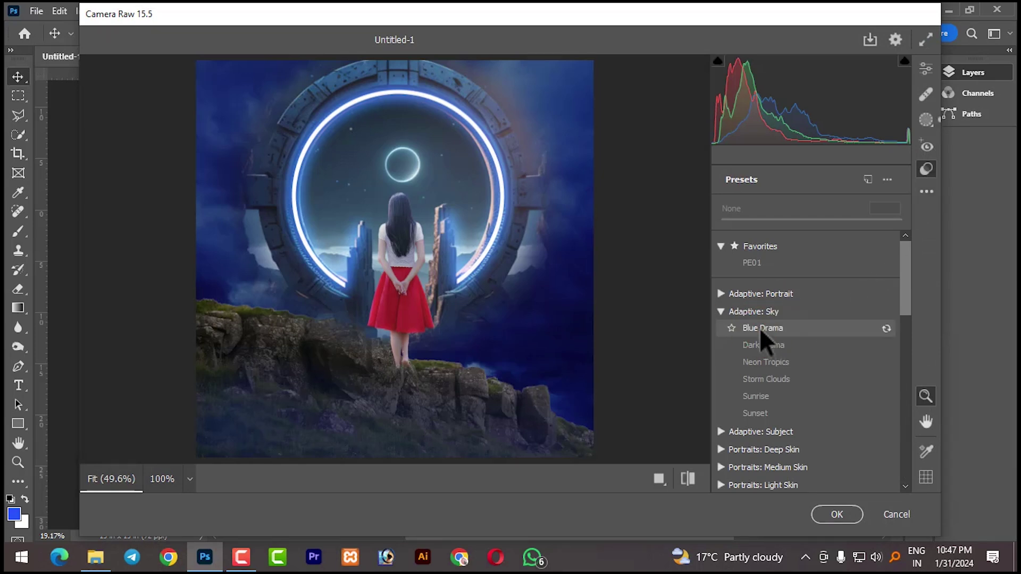
pyautogui.click(644, 271)
pyautogui.press('Return')
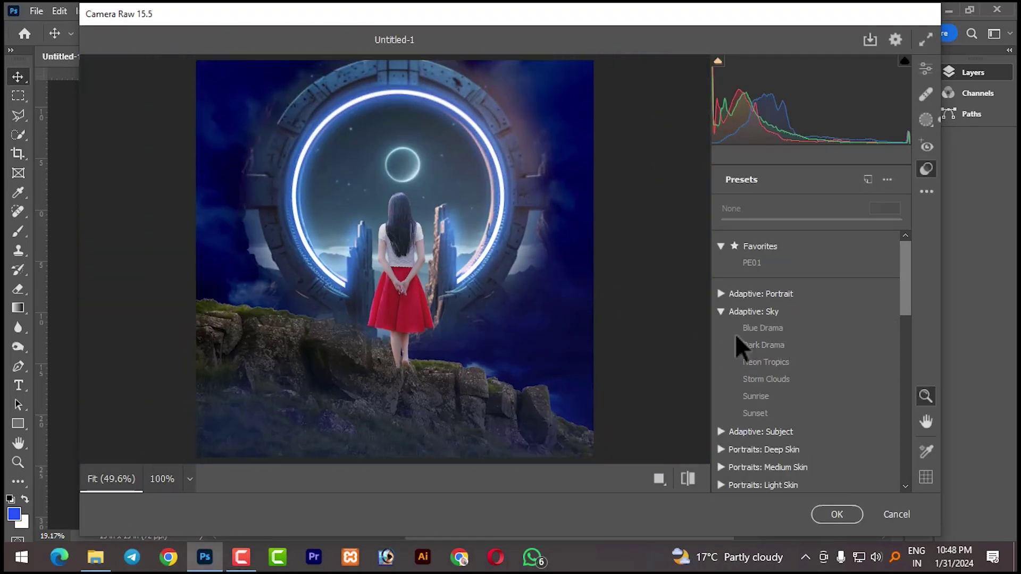
pyautogui.click(767, 323)
pyautogui.click(767, 322)
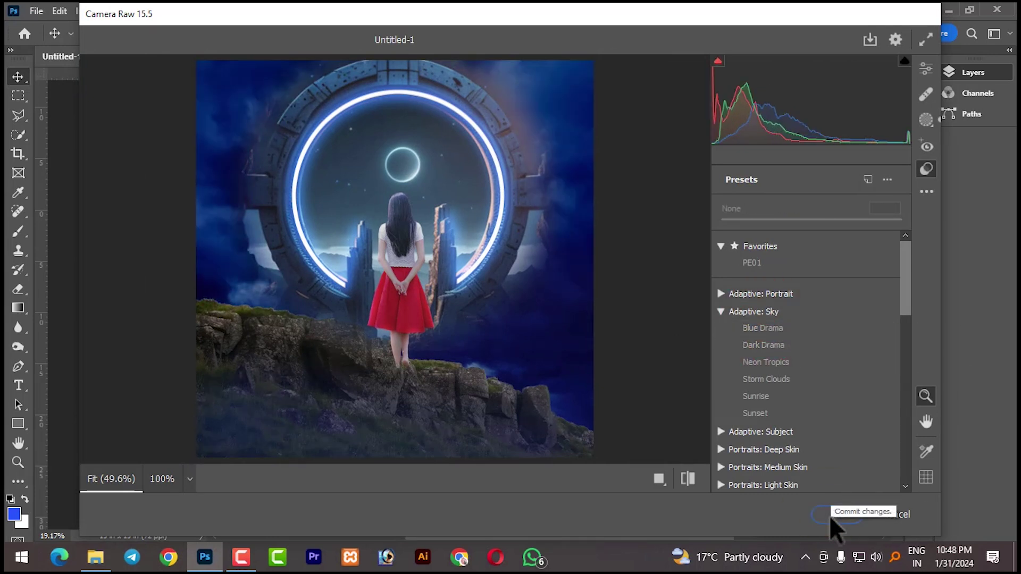
pyautogui.click(774, 328)
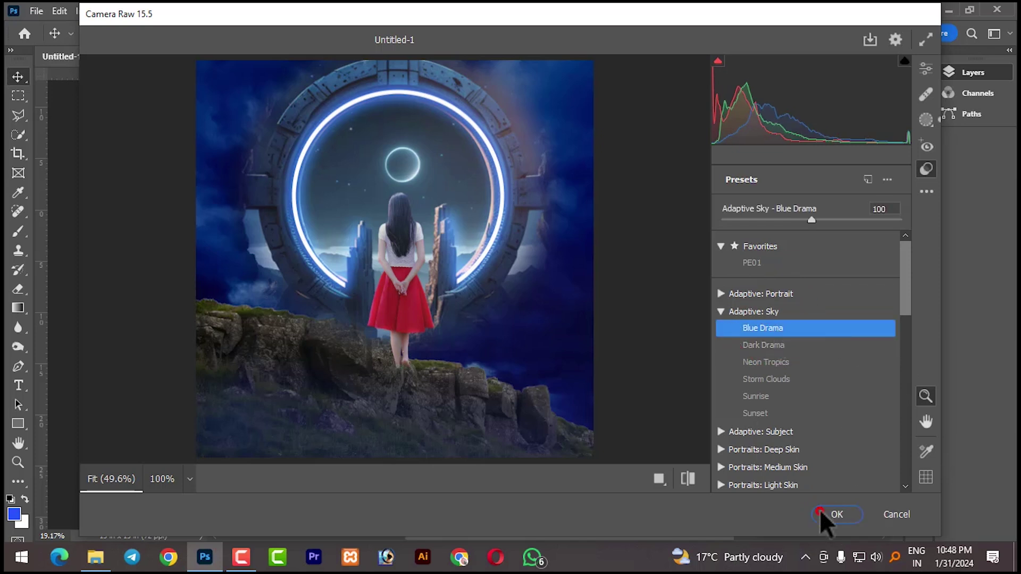